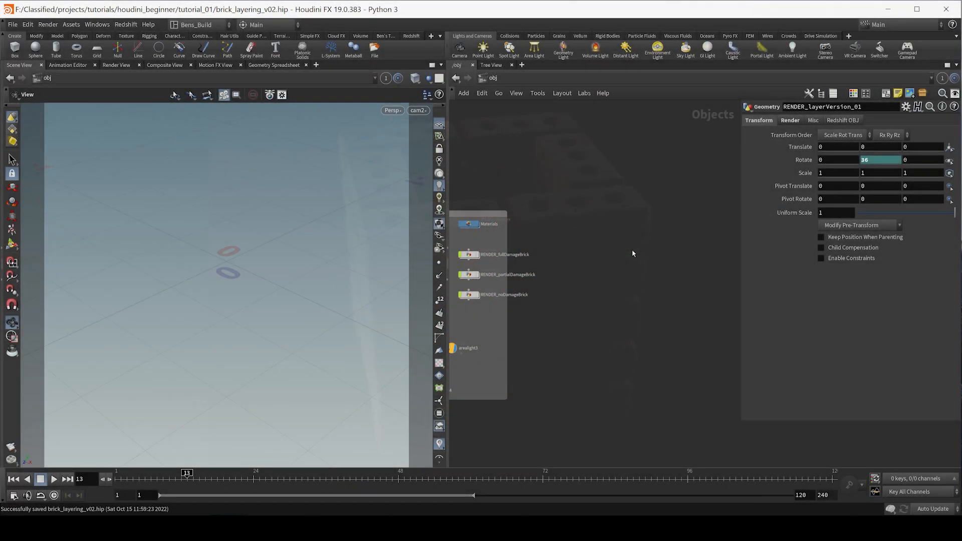
Create a new Geometry object in the empty area beside the brick network box.
key("Tab")
type("geo")
key("Return")
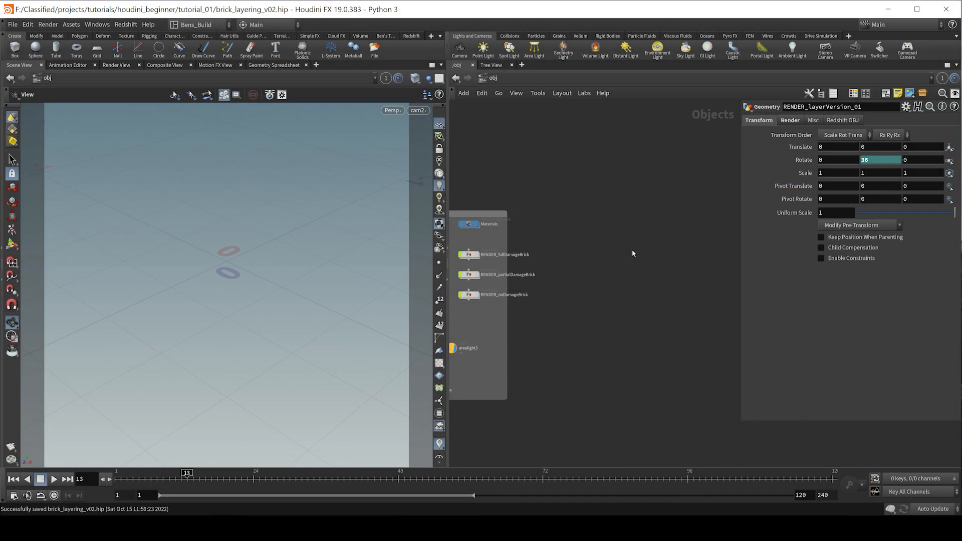
left_click(621, 248)
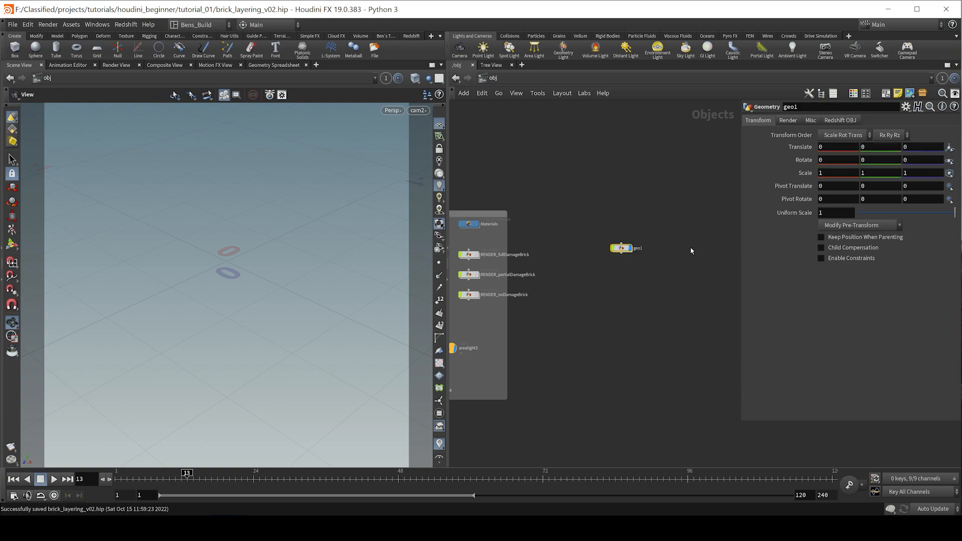
Display the full, partial and no damage RENDER brick objects to check them, and hide all three again.
scroll(519, 353, "up", 2)
middle_click_drag(616, 297, 580, 356)
scroll(622, 323, "up", 2)
middle_click_drag(624, 323, 670, 337)
scroll(674, 337, "down", 2)
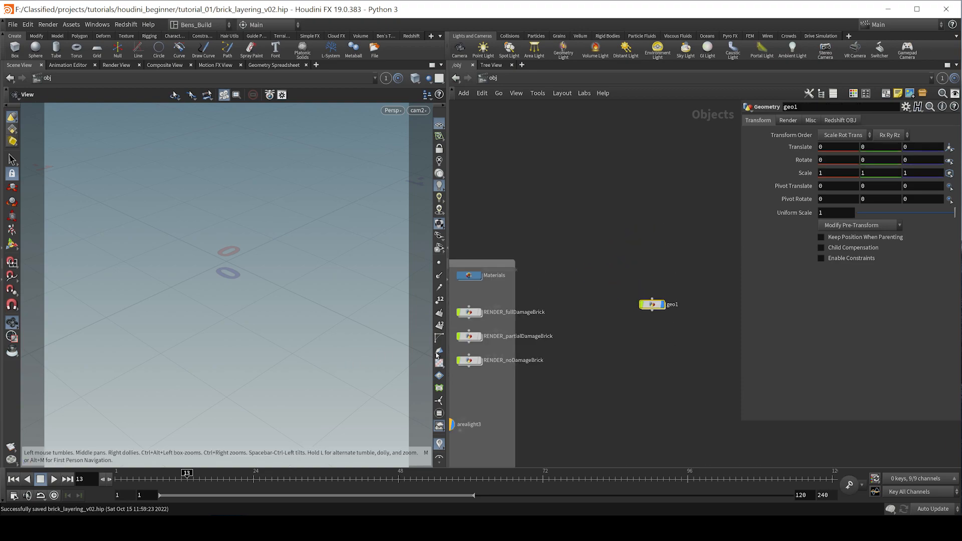
left_click(481, 346)
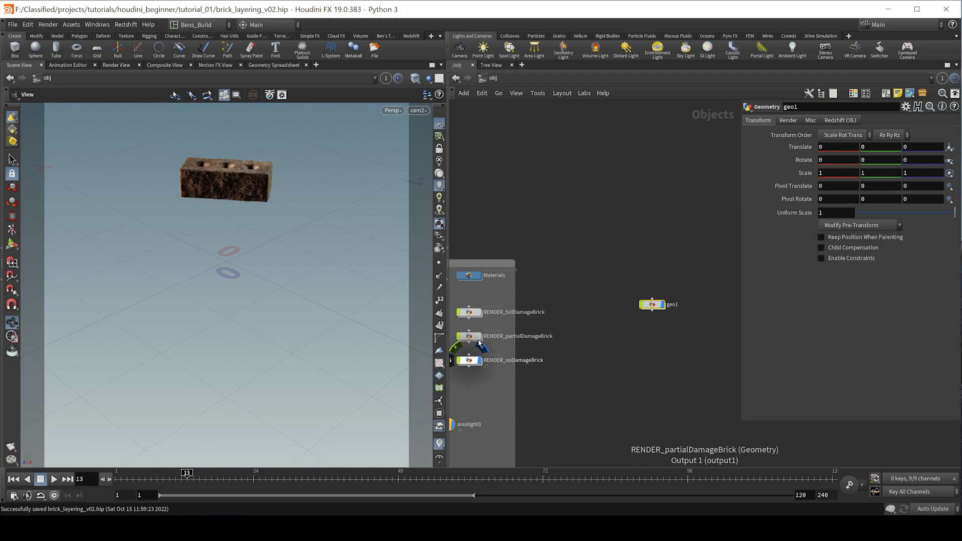
left_click(480, 345)
left_click(480, 321)
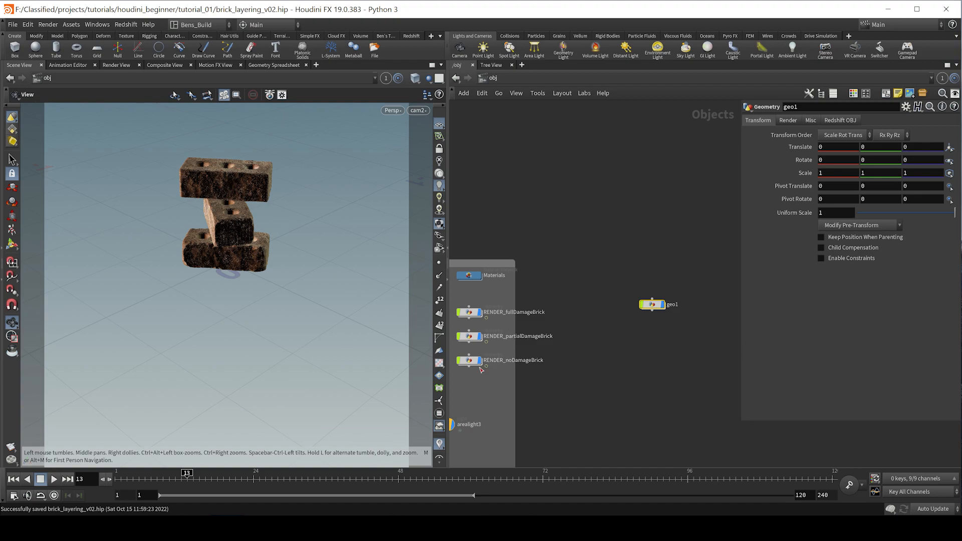
left_click(481, 347)
left_click(481, 324)
left_click(480, 300)
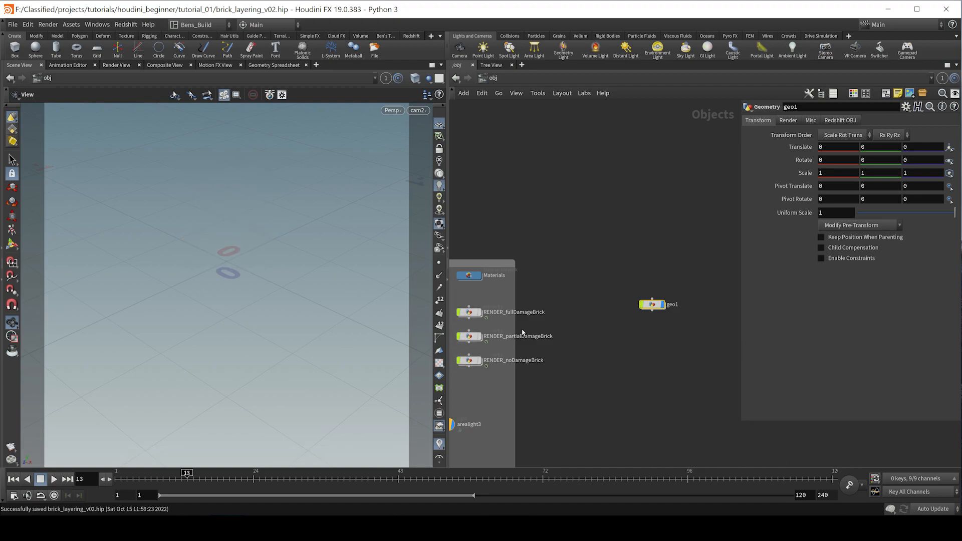
Rename the new Geometry object as layerBrick.
middle_click_drag(651, 307, 635, 321)
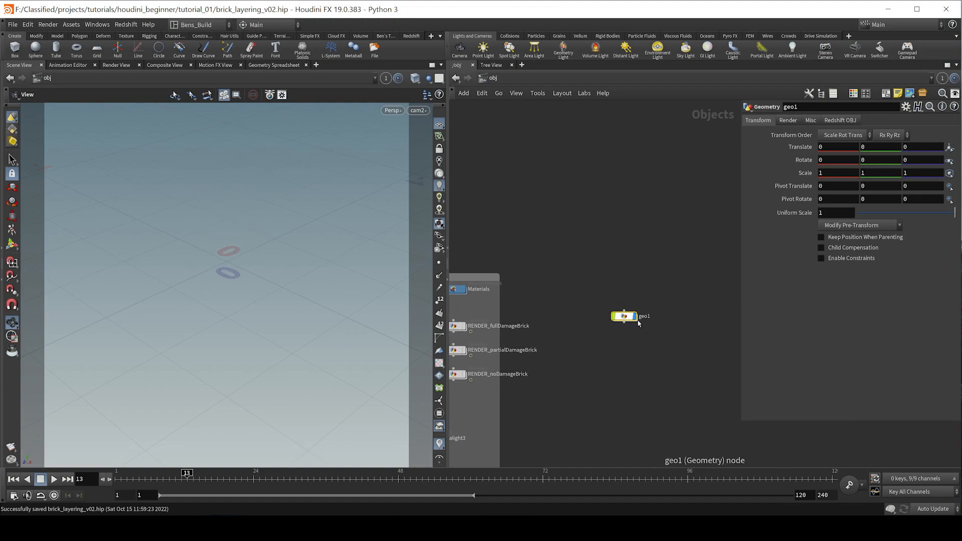
double_click(646, 317)
key("BackSpace")
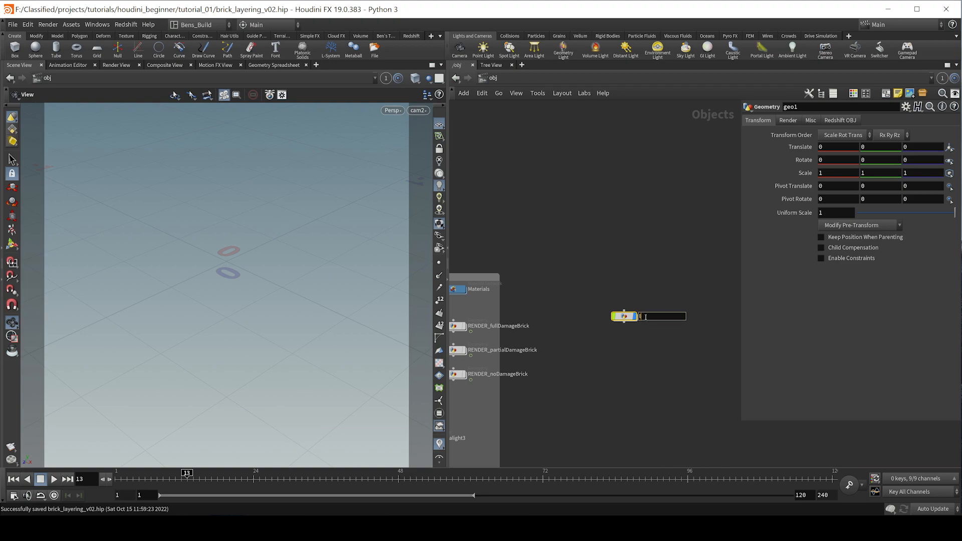
type("layerBrick")
key("Return")
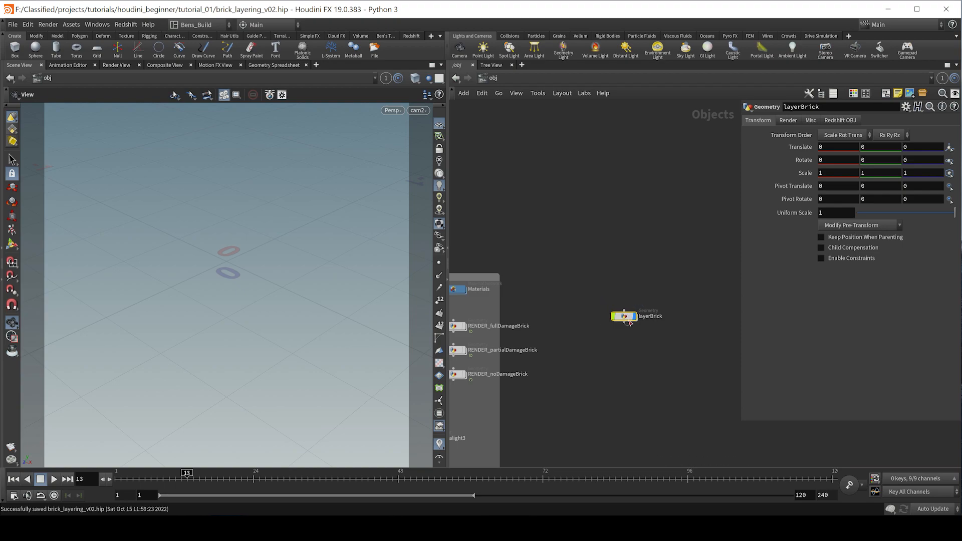
Add an Object Merge node inside the layerBrick object.
double_click(624, 316)
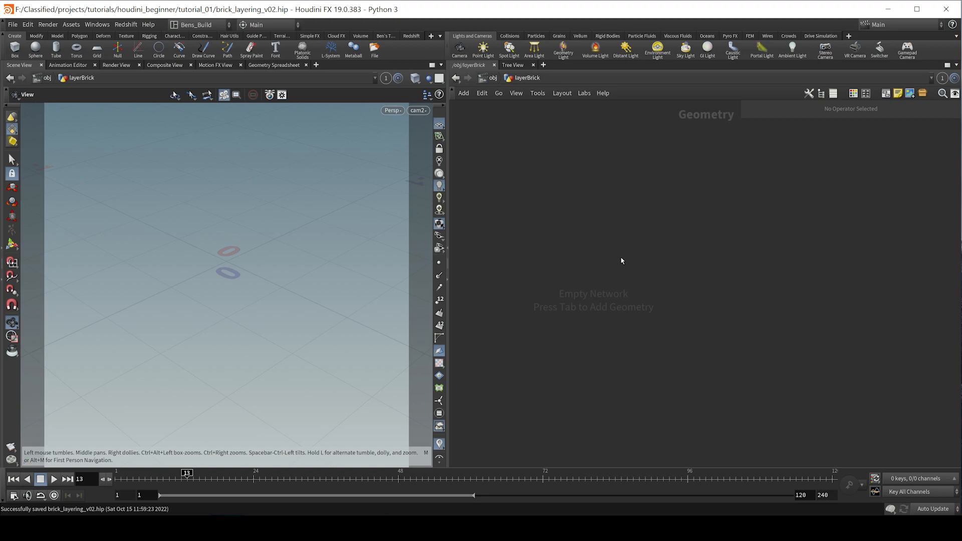
key("Tab")
key("Return")
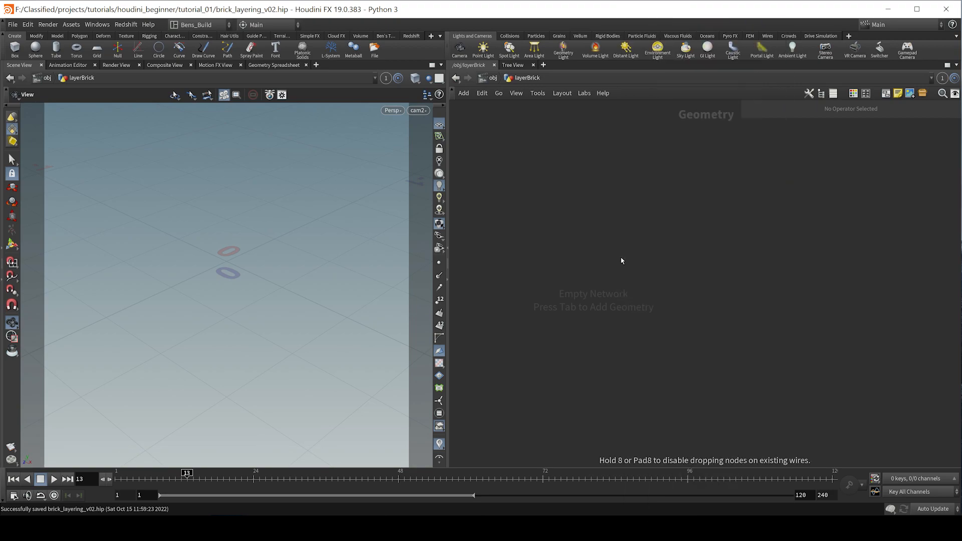
left_click(621, 260)
Start the Object Merge's Object 1 path with ../../ to reach the object level.
left_click(898, 150)
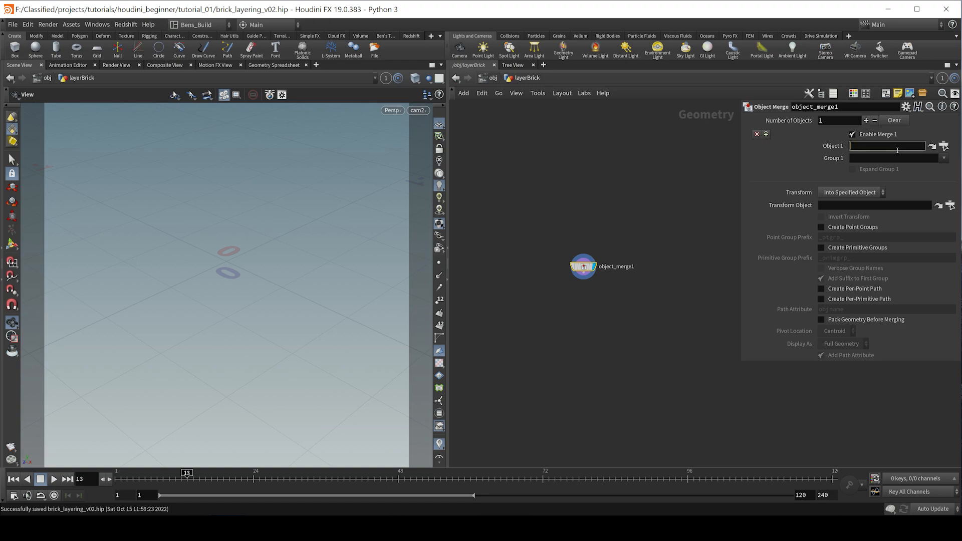
type("../../")
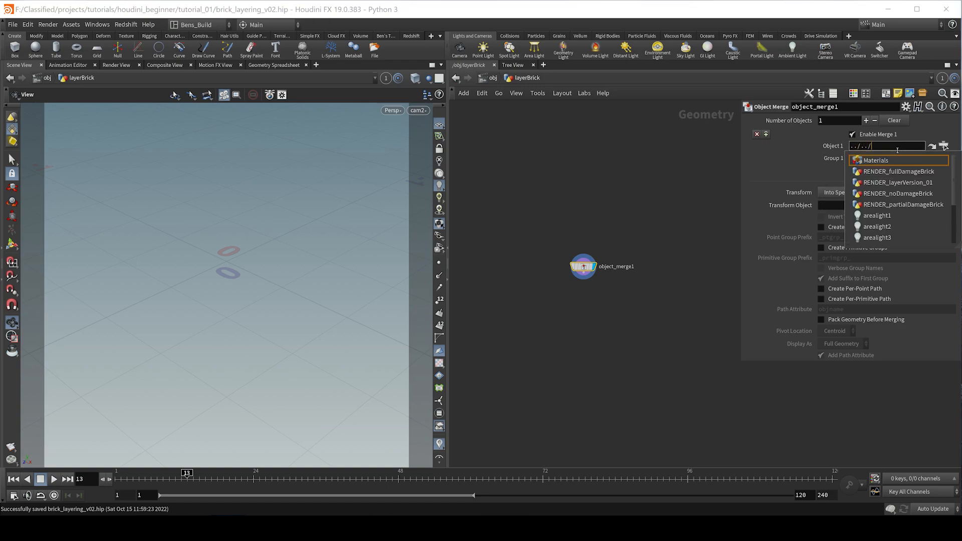
key("BackSpace")
key("BackSpace")
key("BackSpace")
key("BackSpace")
key("BackSpace")
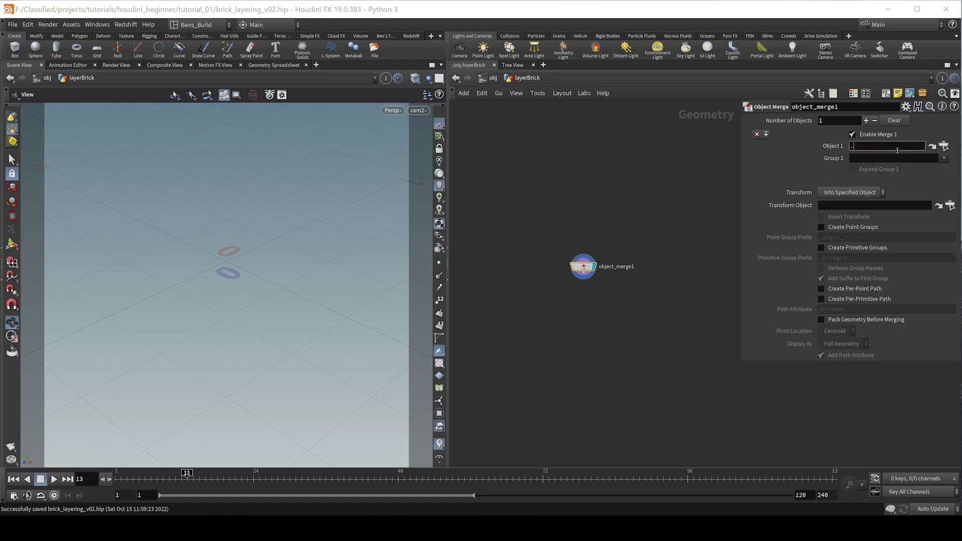
type("./")
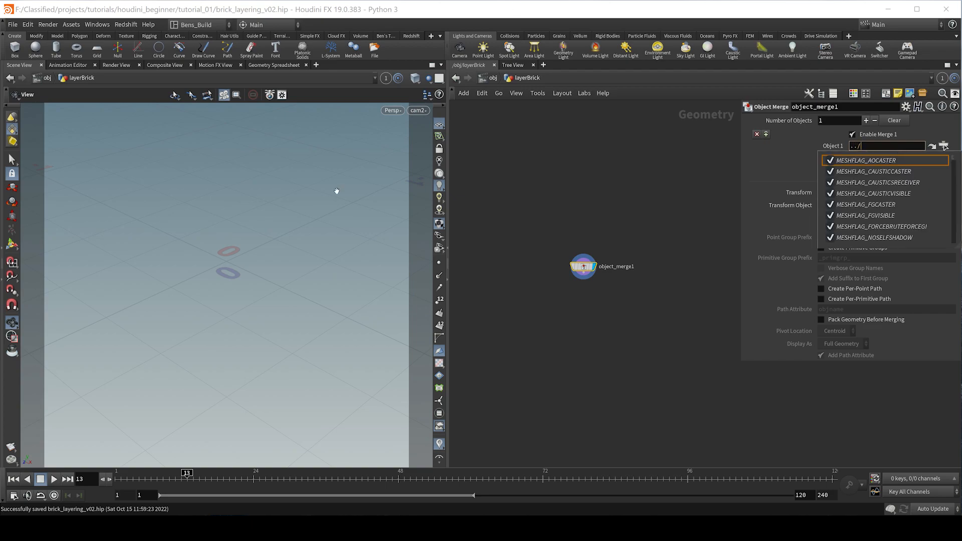
left_click(630, 298)
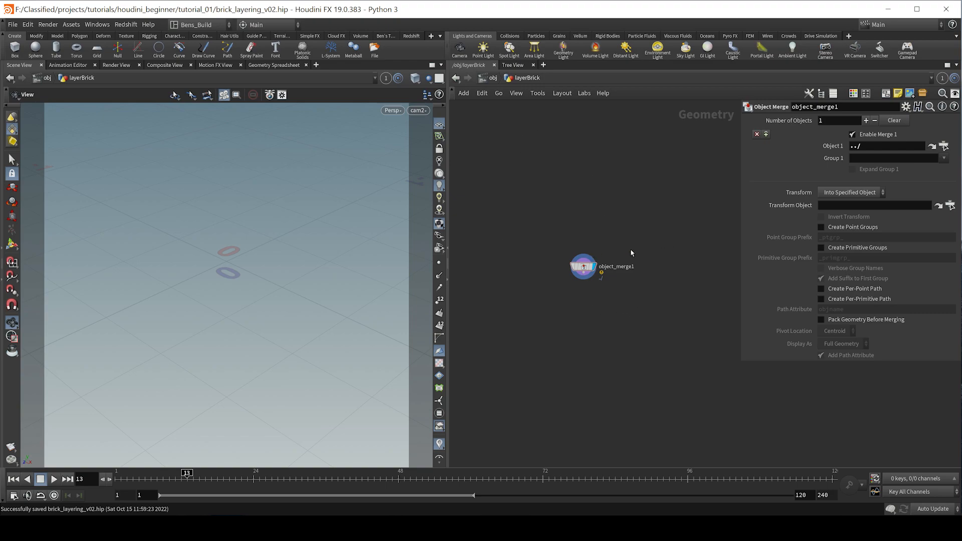
left_click(859, 146)
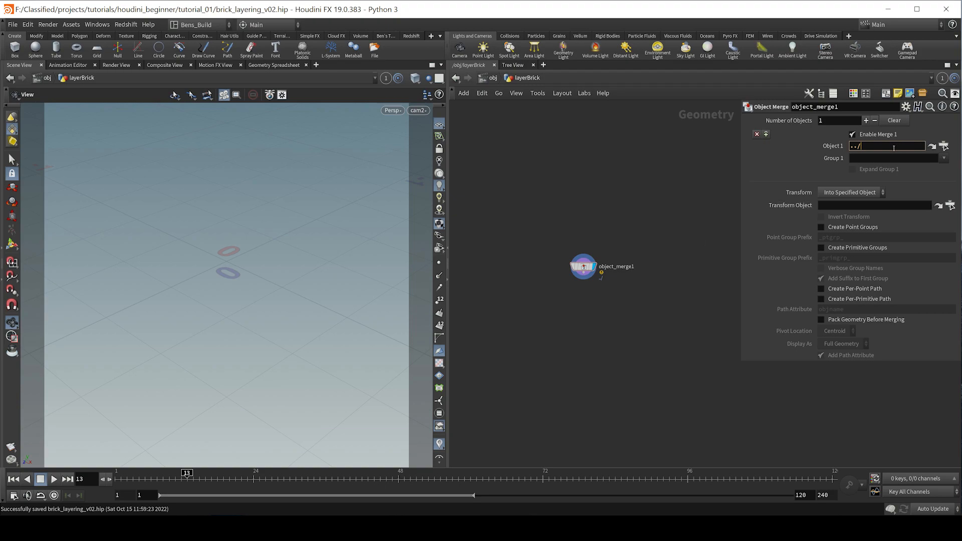
type("../")
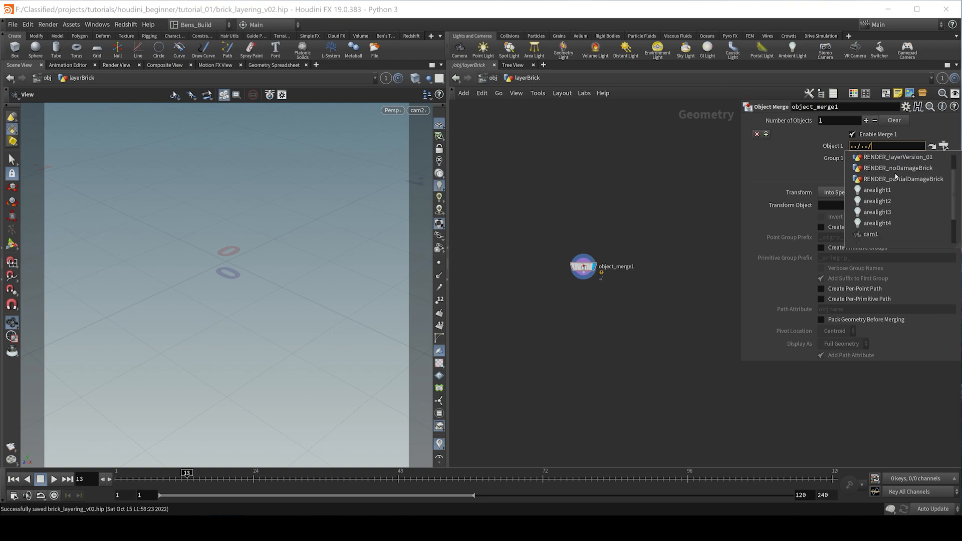
left_click(648, 301)
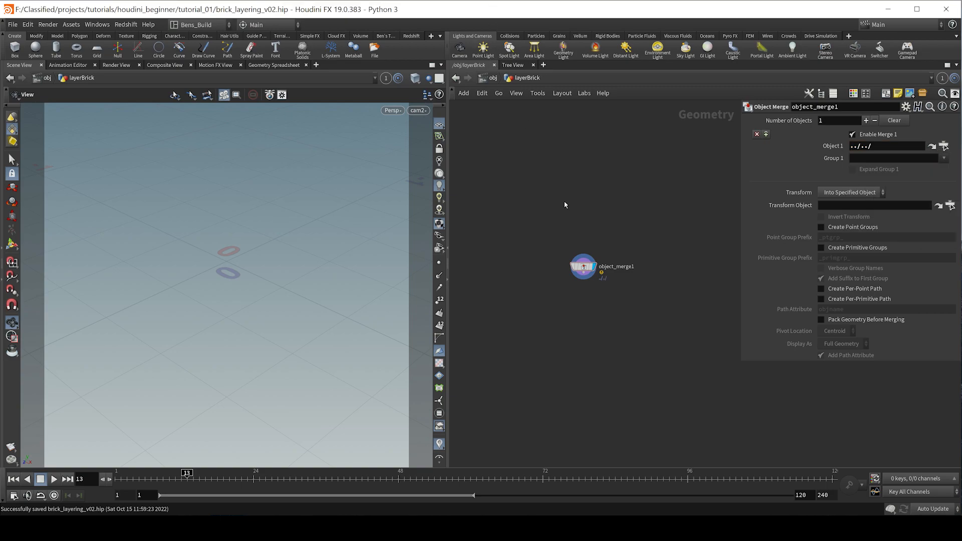
Examine the names of the textured brick output nulls inside the createBricks object and return to the object level.
left_click(497, 78)
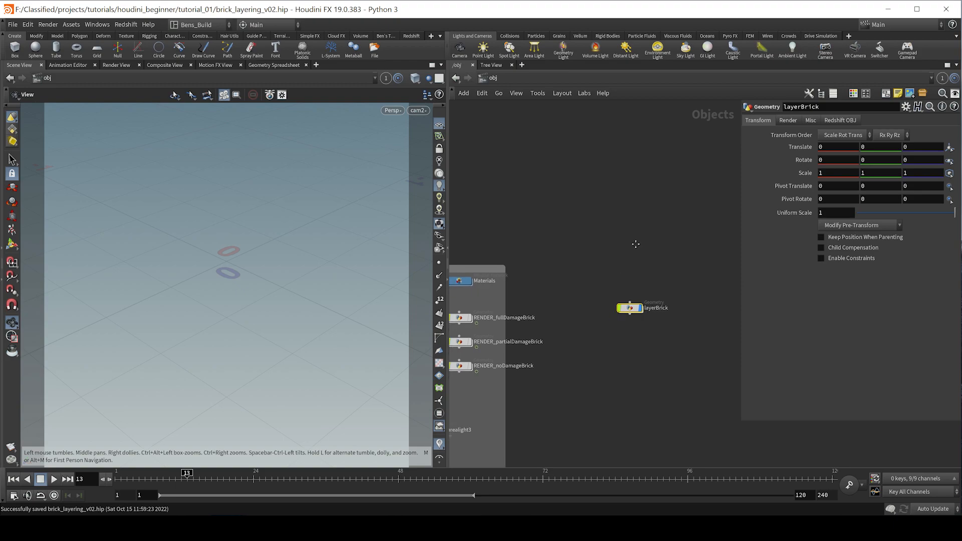
scroll(657, 262, "up", 1)
middle_click_drag(664, 268, 651, 304)
scroll(677, 267, "up", 5)
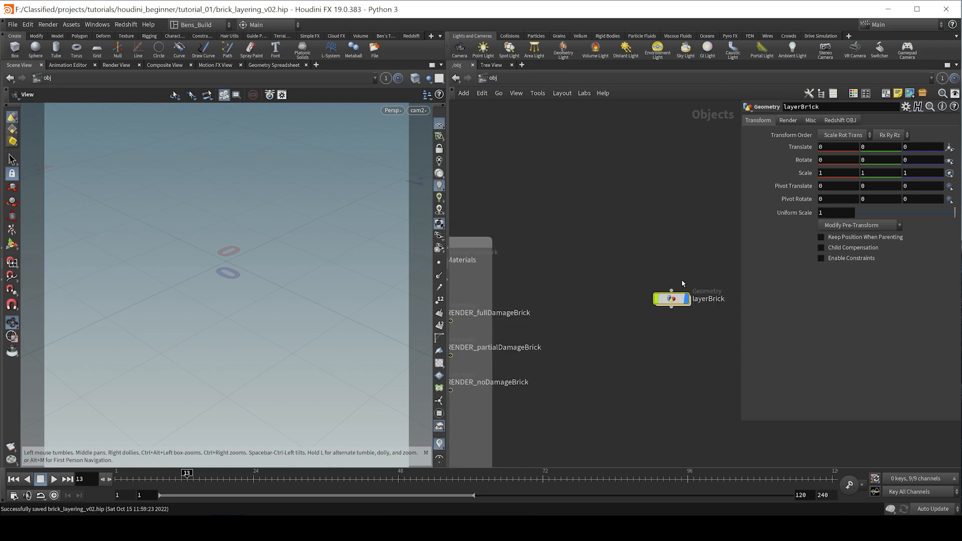
scroll(627, 337, "down", 2)
middle_click_drag(621, 339, 665, 316)
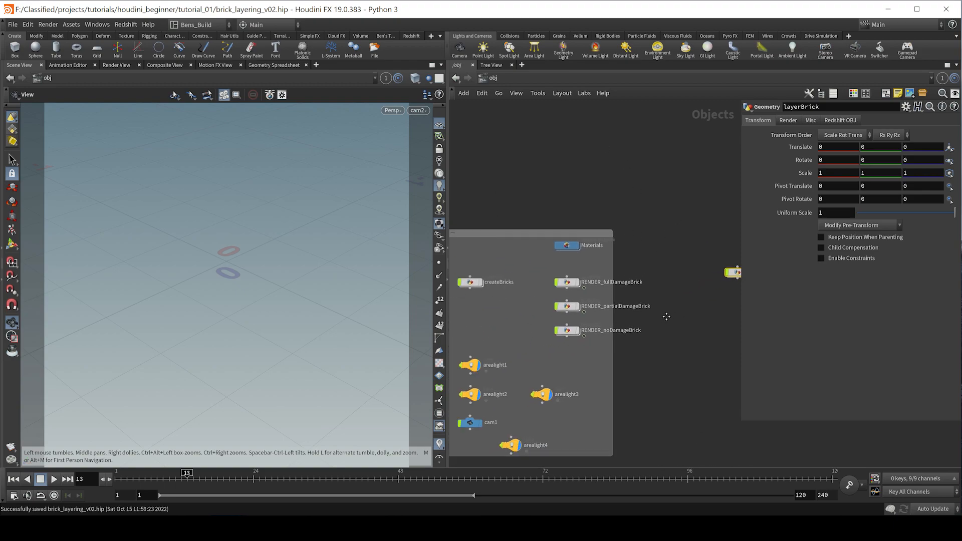
scroll(618, 325, "down", 1)
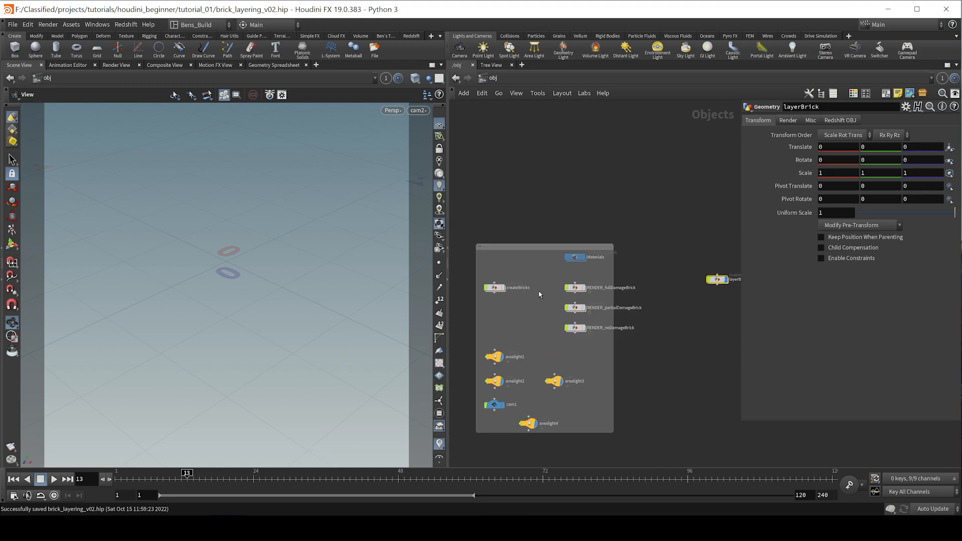
double_click(495, 288)
middle_click_drag(862, 364, 825, 264)
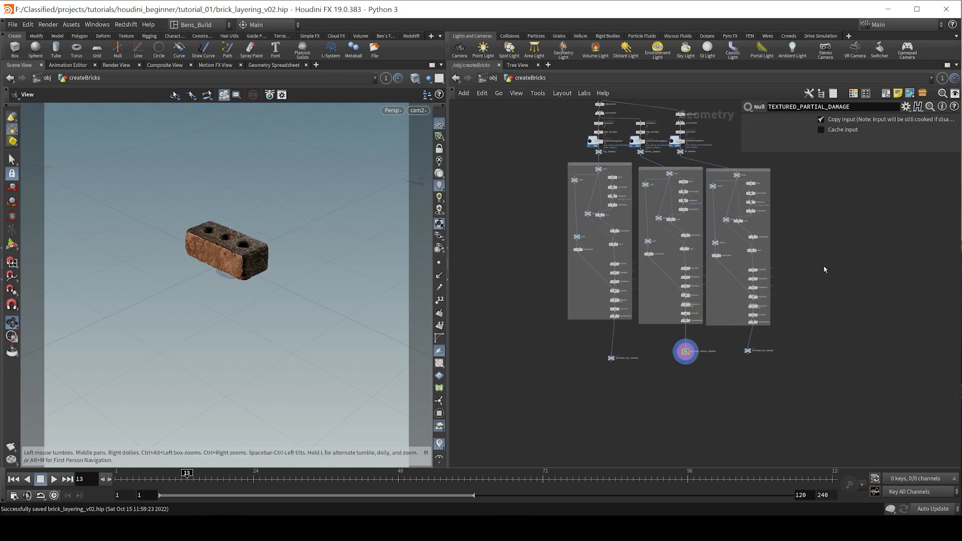
scroll(621, 356, "up", 6)
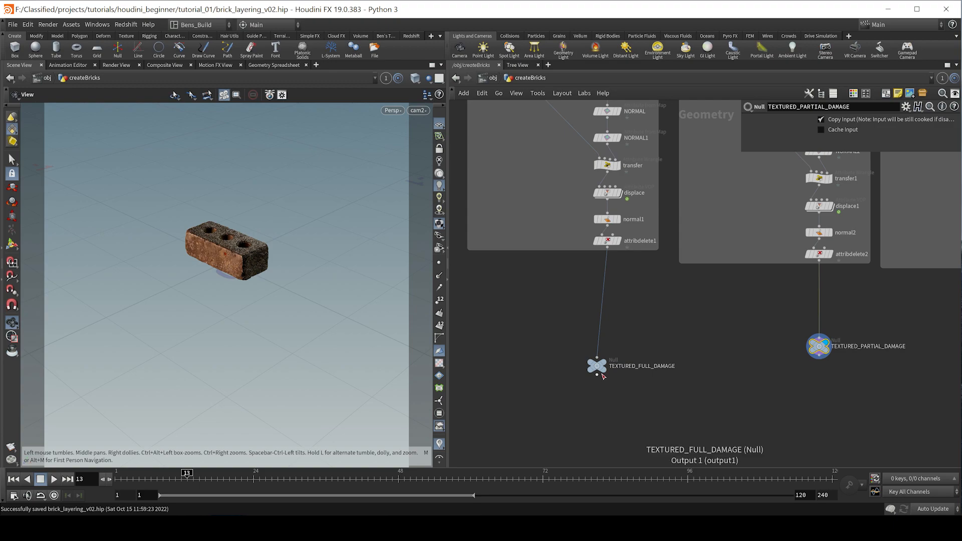
key("u")
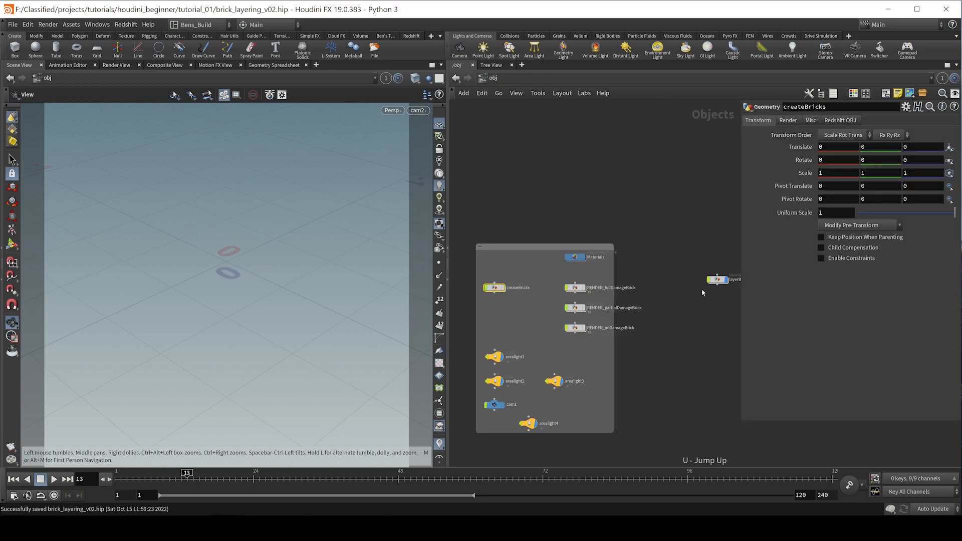
Complete the Object 1 path of layerBrick's Object Merge as ../../createBricks/TEXTURED_FULL_DAMAGE/.
double_click(718, 279)
left_click(904, 149)
type("c")
key("Down")
key("Down")
key("Down")
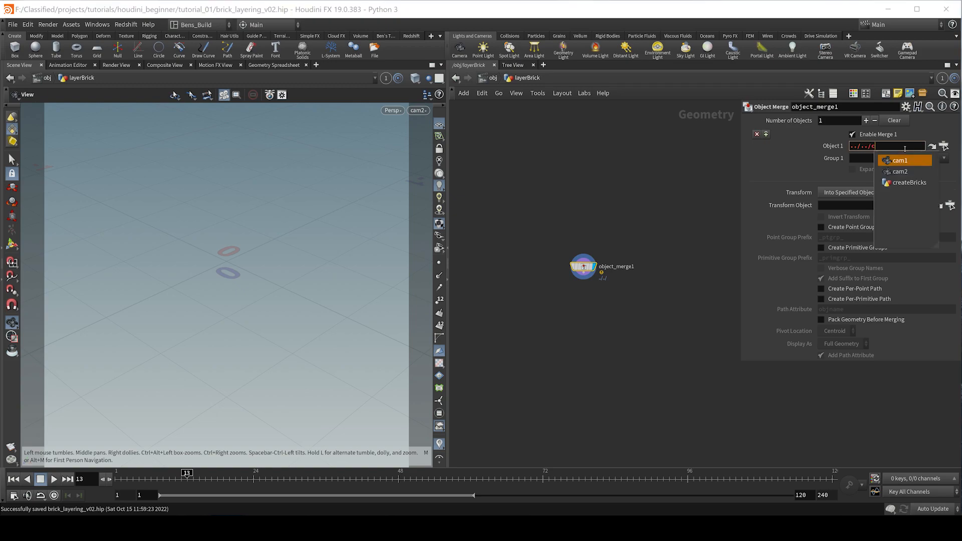
key("Return")
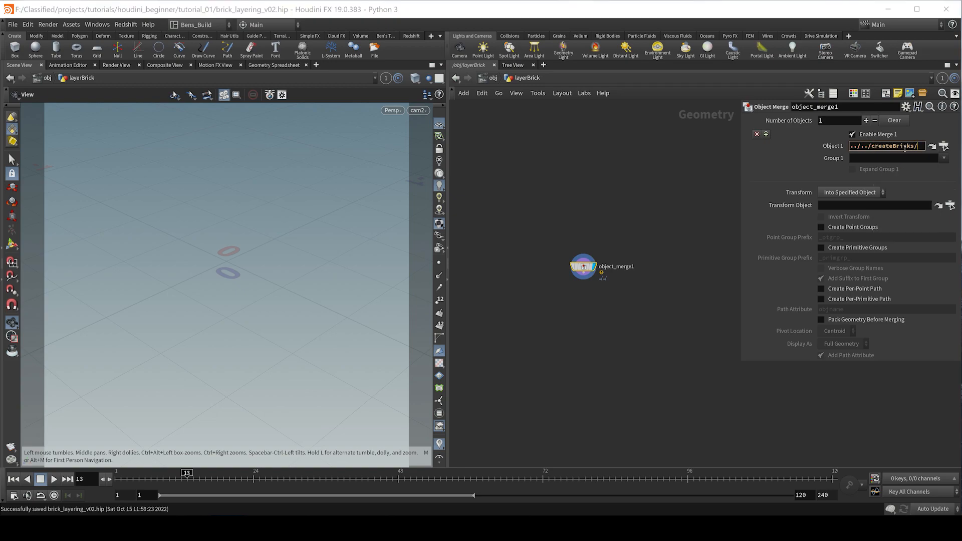
type("TEXTURED_FULL_DAMAGE/")
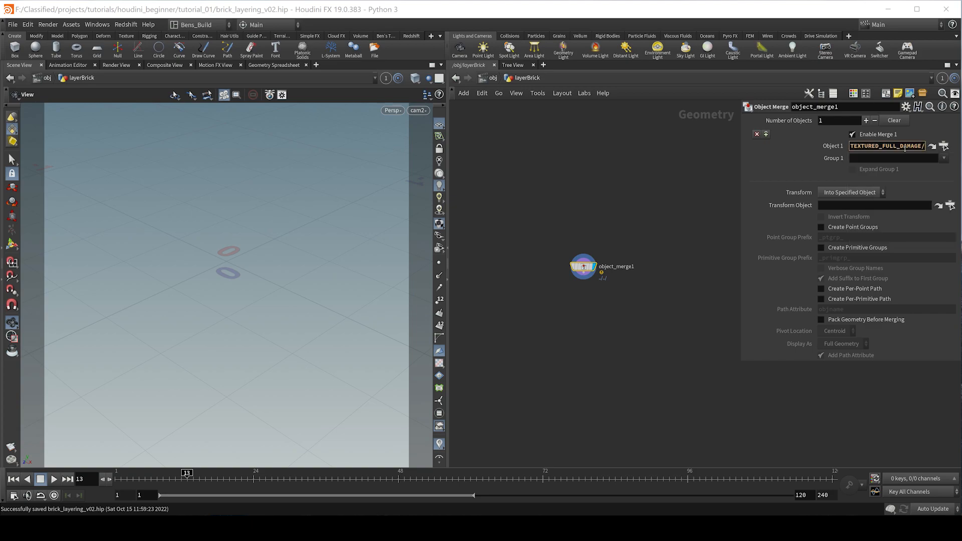
key("Return")
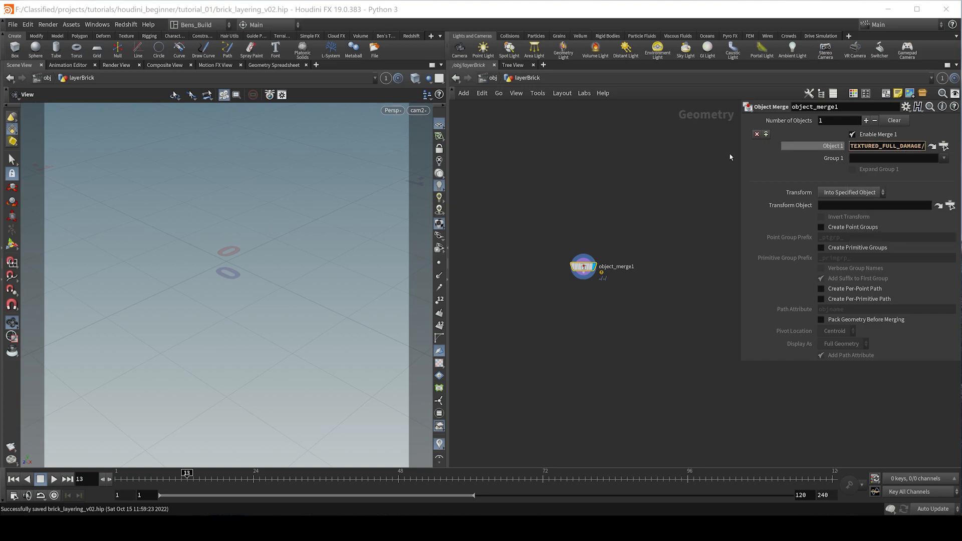
Duplicate the full-damage Object Merge and set the copy's Object 1 to the TEXTURED_PARTIAL_DAMAGE null in createBricks.
left_click_drag(589, 266, 705, 267, "alt")
middle_click_drag(680, 313, 615, 330)
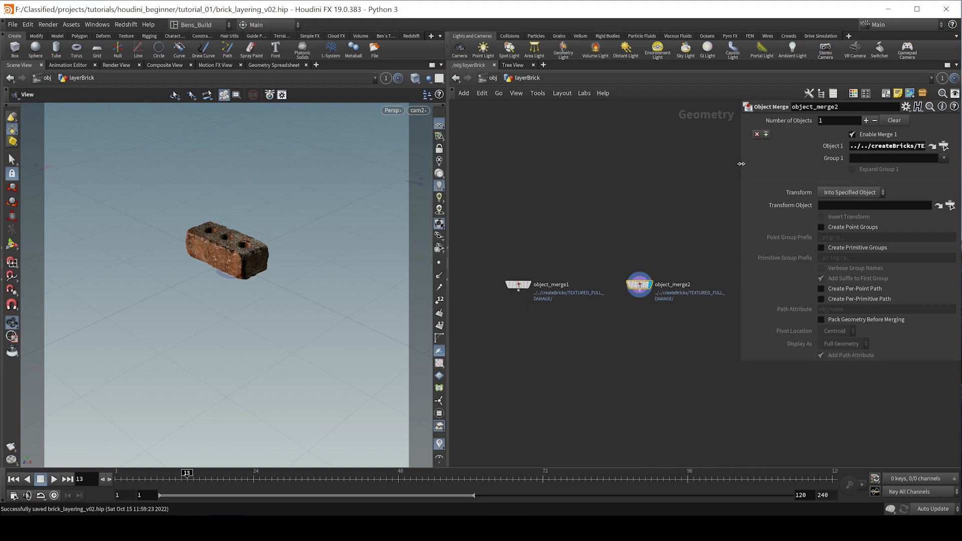
left_click_drag(740, 164, 675, 170)
left_click(924, 146)
key("BackSpace")
key("BackSpace")
key("BackSpace")
key("BackSpace")
key("BackSpace")
key("BackSpace")
key("BackSpace")
key("BackSpace")
key("BackSpace")
key("BackSpace")
key("BackSpace")
key("BackSpace")
key("BackSpace")
key("BackSpace")
key("BackSpace")
key("BackSpace")
key("BackSpace")
key("BackSpace")
key("Down")
key("Down")
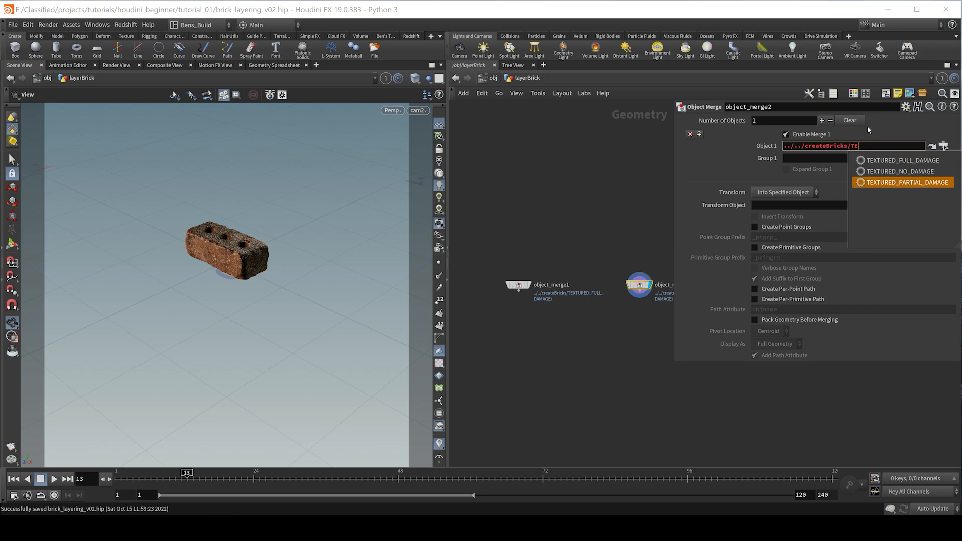
key("Return")
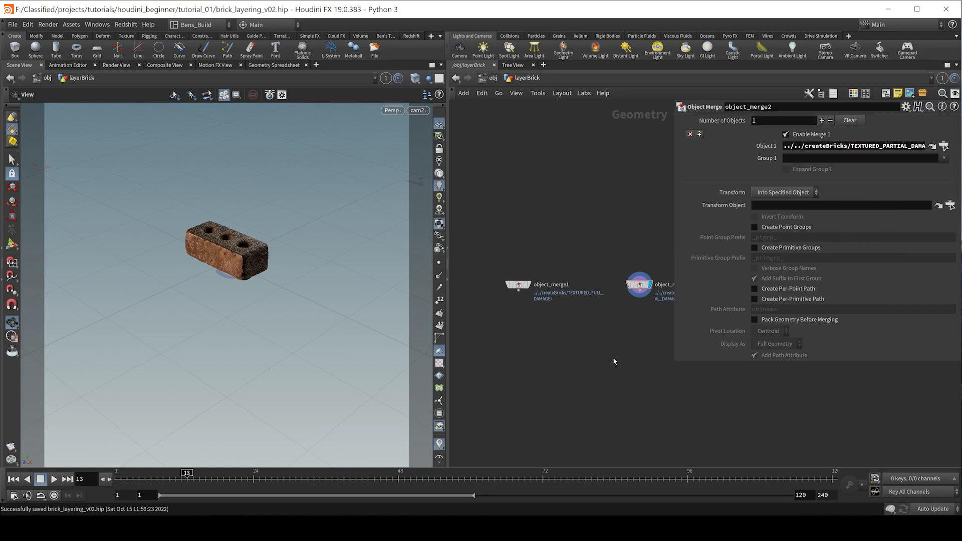
Duplicate the partial-damage Object Merge and set the copy's Object 1 to ../../createBricks/TEXTURED_NO_DAMAGE/.
middle_click_drag(615, 362, 500, 377)
left_click_drag(526, 299, 653, 297, "alt")
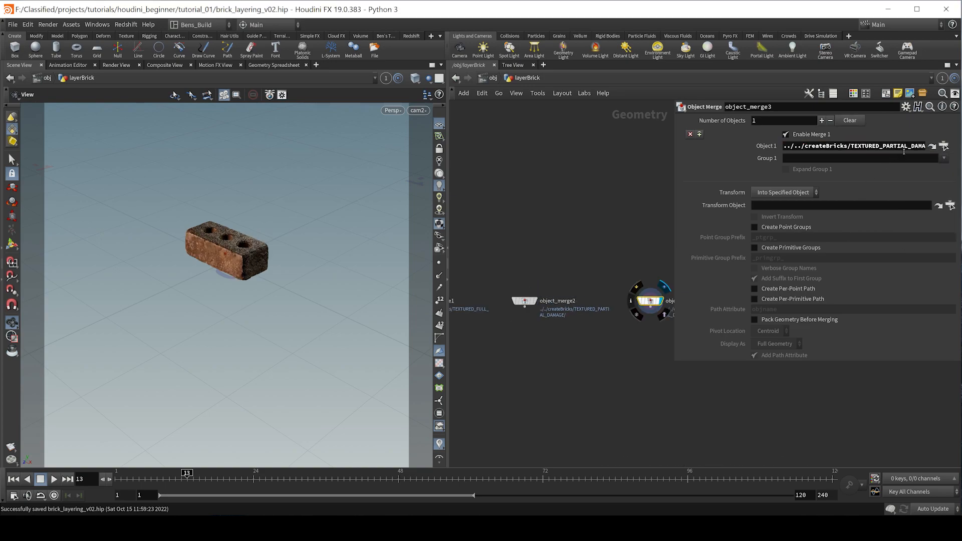
left_click(912, 146)
key("End")
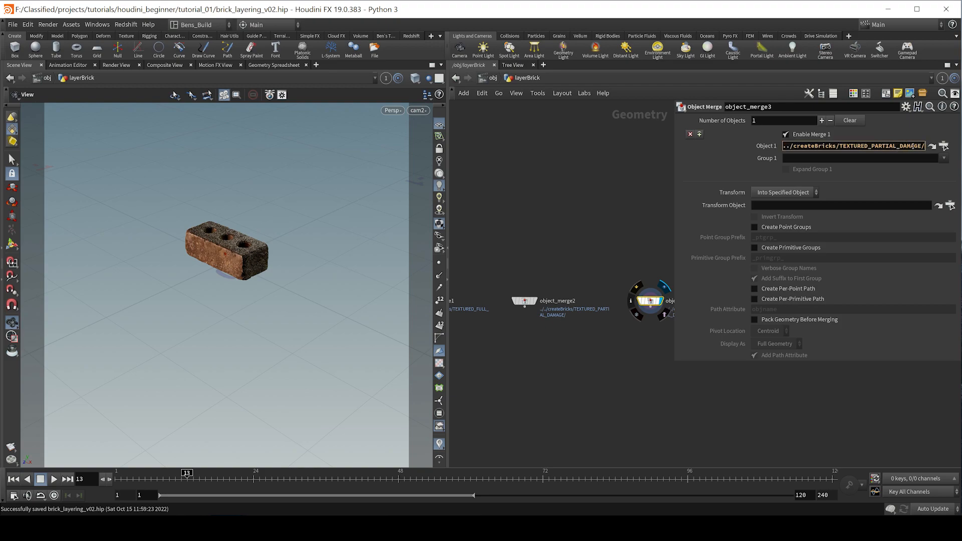
key("BackSpace")
key("BackSpace")
key("BackSpace")
key("BackSpace")
key("BackSpace")
key("BackSpace")
key("BackSpace")
key("BackSpace")
key("BackSpace")
key("BackSpace")
key("BackSpace")
key("BackSpace")
key("BackSpace")
key("BackSpace")
key("BackSpace")
key("BackSpace")
key("BackSpace")
key("BackSpace")
key("BackSpace")
key("BackSpace")
type("T")
key("Down")
key("Return")
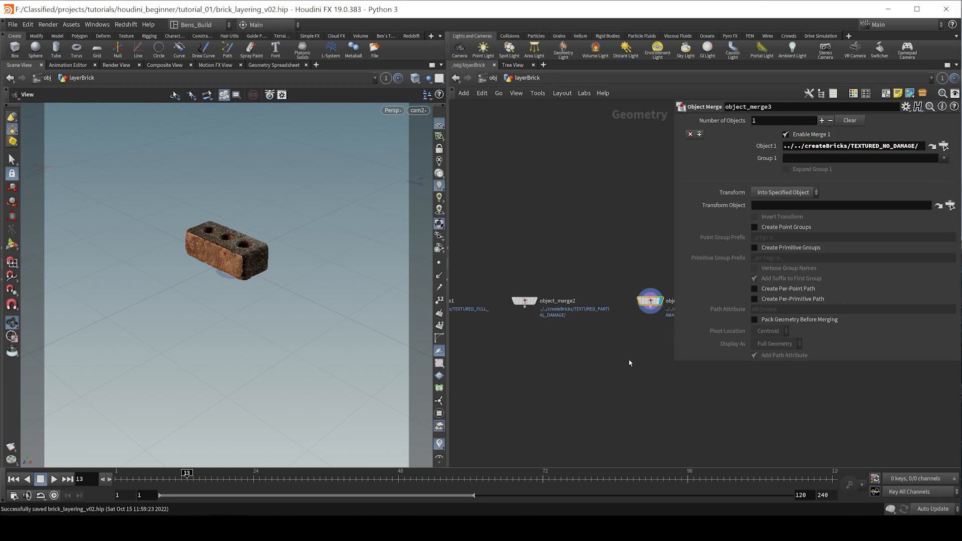
Add a Transform after the full-damage Object Merge and move the brick's centroid to the origin.
middle_click_drag(630, 361, 703, 409)
key("Tab")
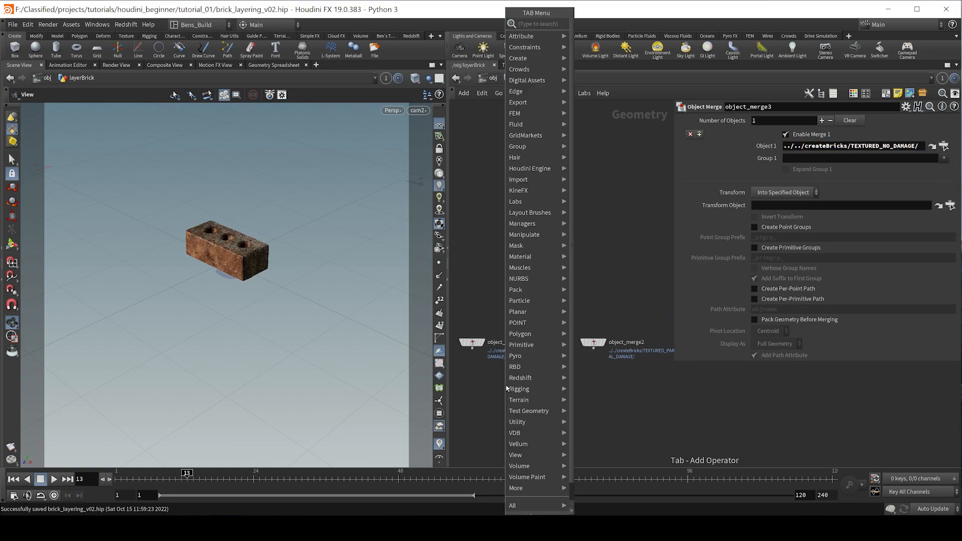
type("tra")
key("Return")
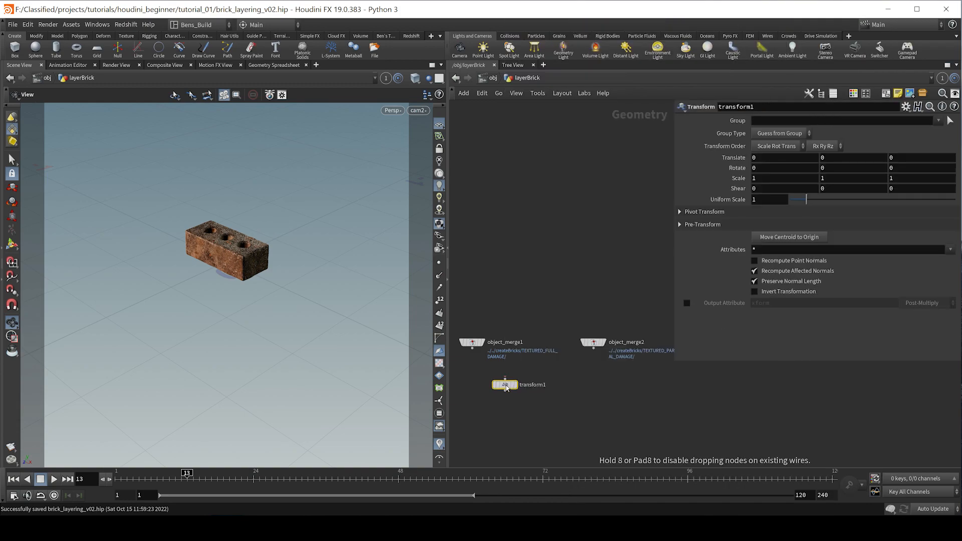
left_click(574, 368)
left_click_drag(574, 368, 543, 358)
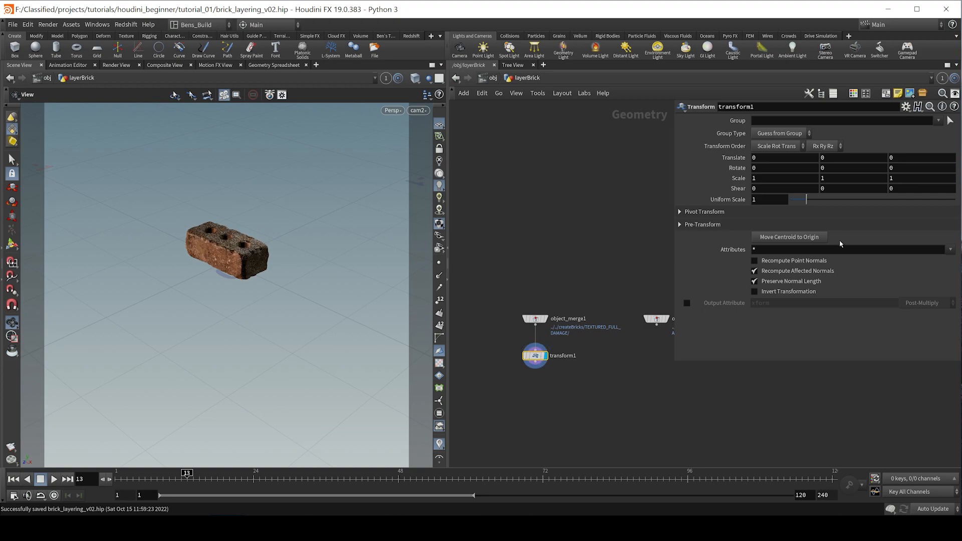
left_click(791, 238)
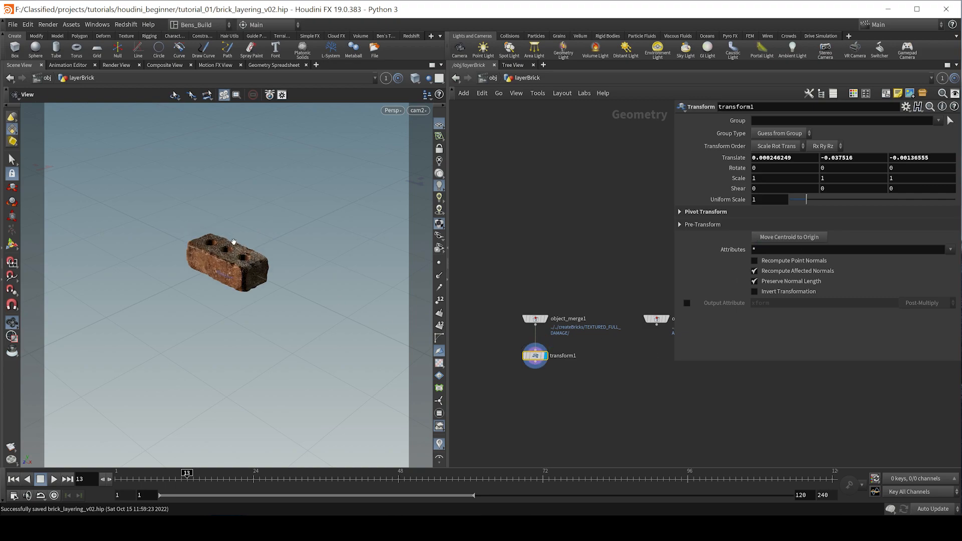
Frame the centred full-damage brick in the viewport and inspect its placement from several angles.
key("g")
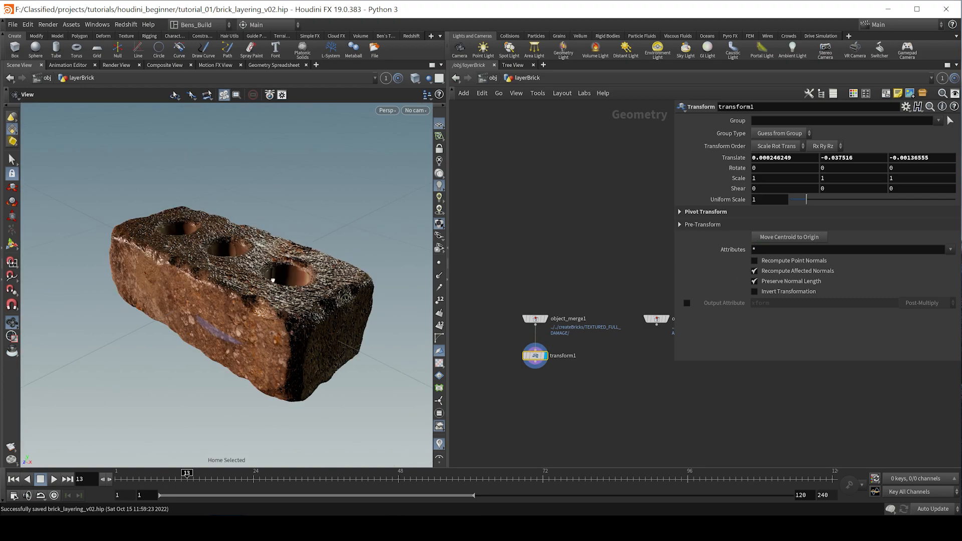
left_click_drag(268, 270, 294, 290)
scroll(296, 287, "down", 7)
middle_click_drag(304, 286, 300, 263)
left_click_drag(299, 263, 231, 255)
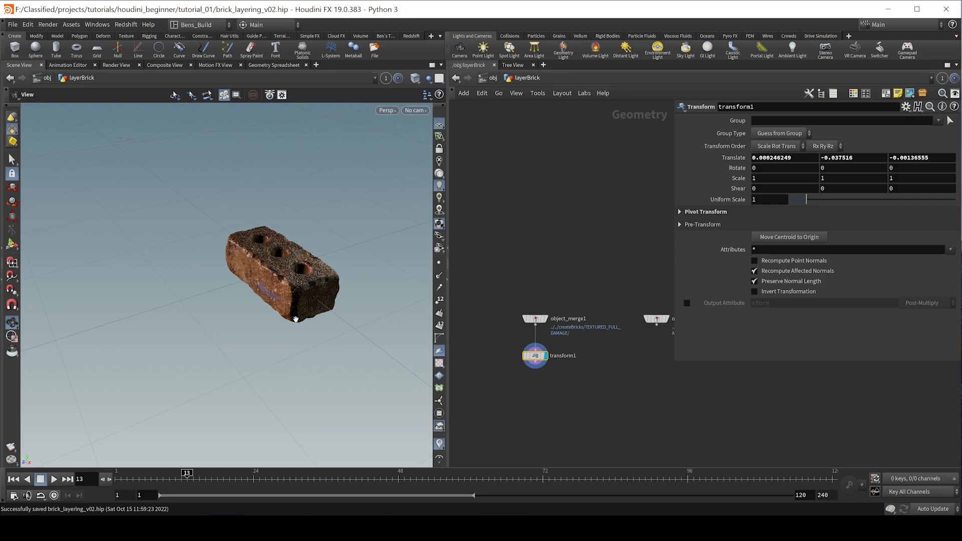
key("g")
left_click_drag(324, 290, 338, 261)
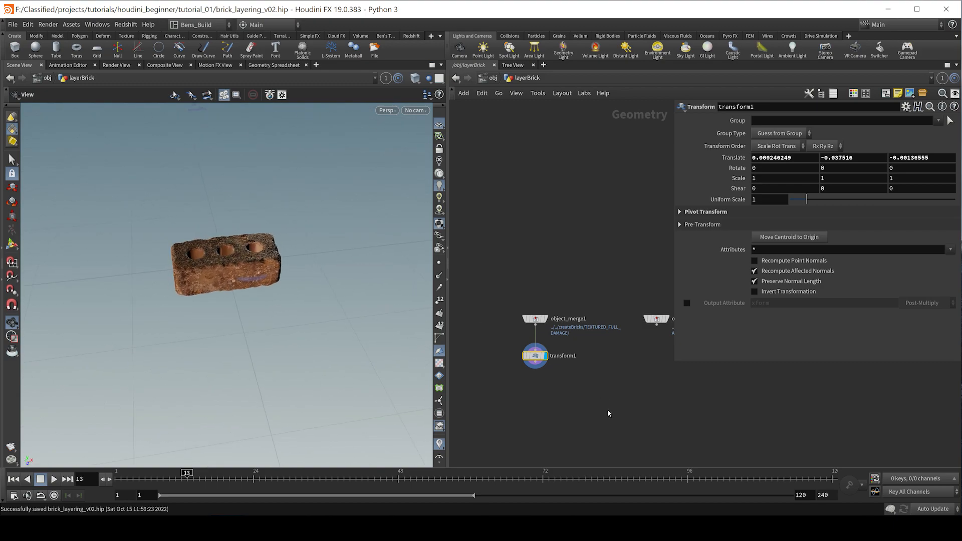
Copy the Transform onto the partial-damage and no-damage Object Merges and move each brick's centroid to the origin.
middle_click_drag(598, 410, 581, 427)
middle_click_drag(550, 379, 532, 381)
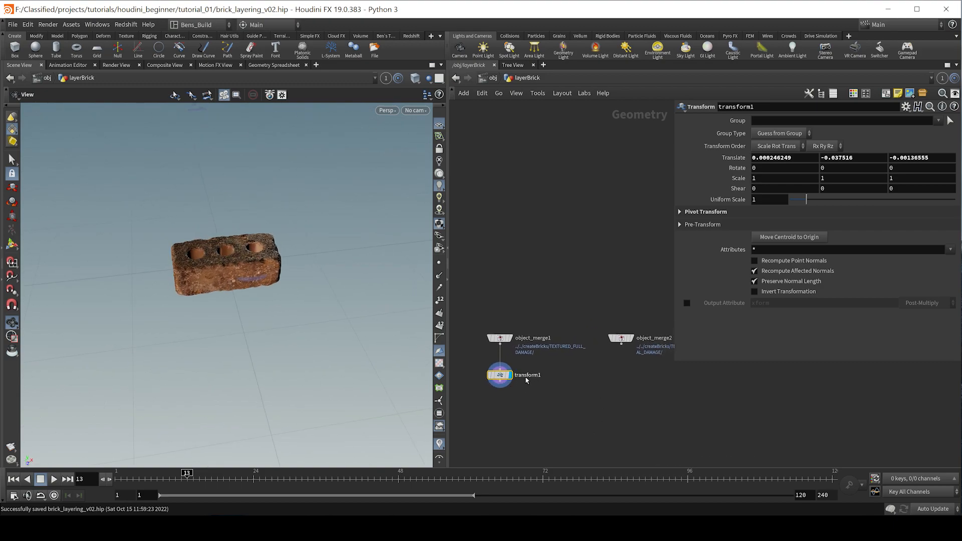
left_click_drag(503, 376, 622, 345, "alt")
left_click(783, 237)
middle_click_drag(657, 421, 576, 425)
left_click_drag(540, 378, 665, 345, "alt")
left_click(789, 238)
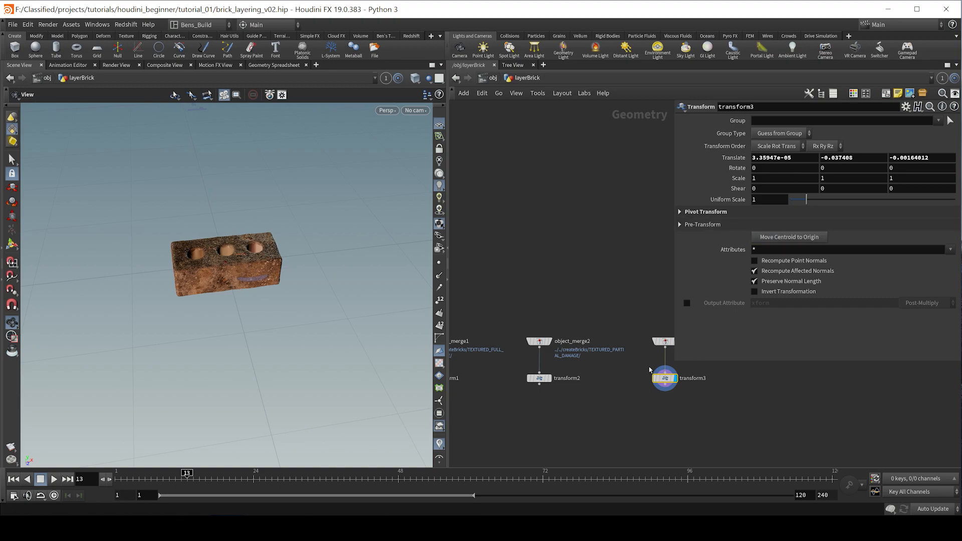
Add a Null after the full-damage brick's Transform and name it BRICK_01.
middle_click_drag(578, 420, 619, 358)
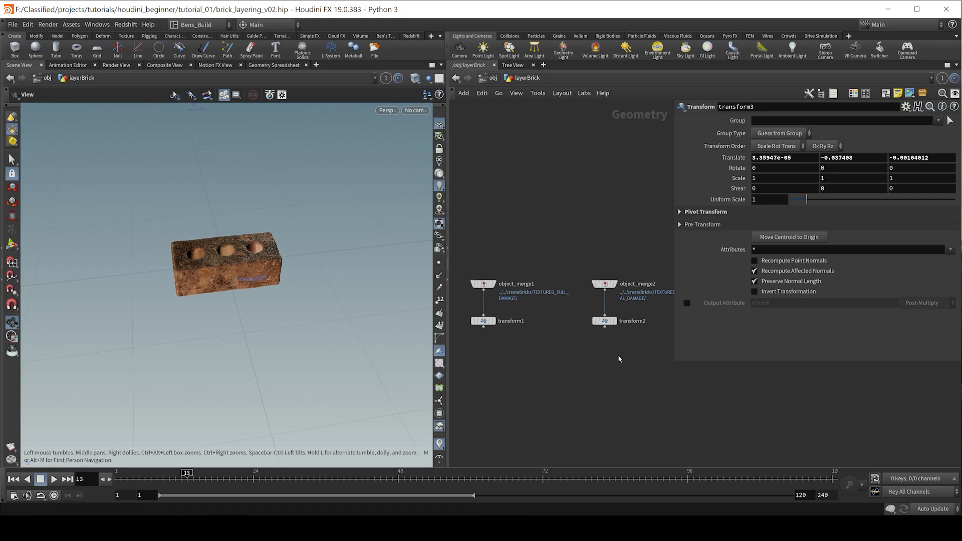
middle_click_drag(630, 337, 653, 316)
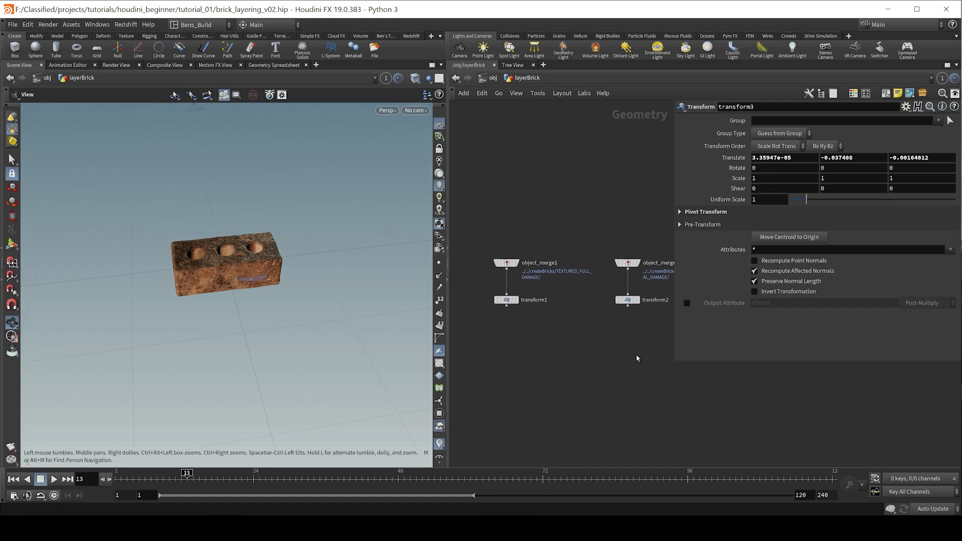
scroll(538, 417, "down", 2)
key("Tab")
type("null")
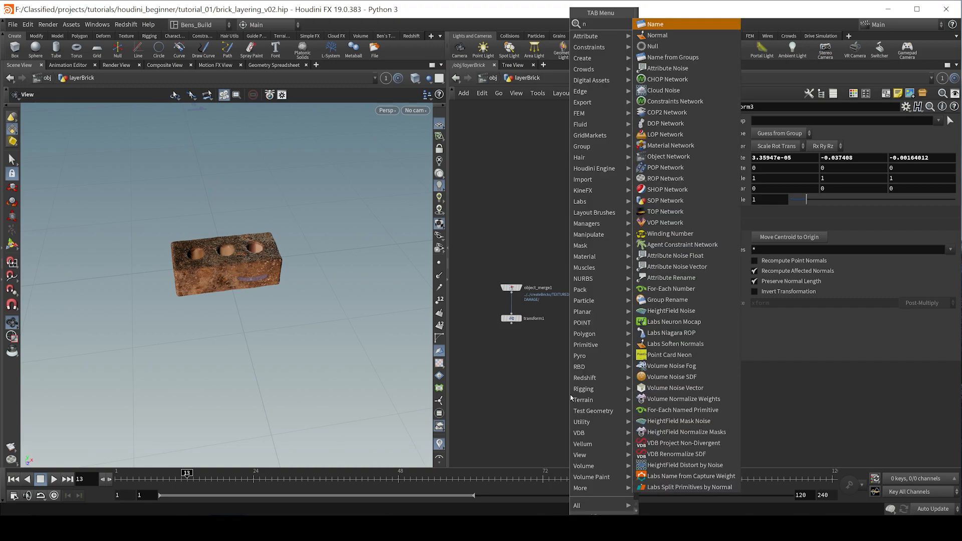
key("Return")
mouse_move(571, 396)
left_mouse_down()
mouse_move(500, 350)
mouse_move(512, 357)
left_mouse_up()
left_click_drag(511, 324, 511, 350)
double_click(528, 357)
type("BR")
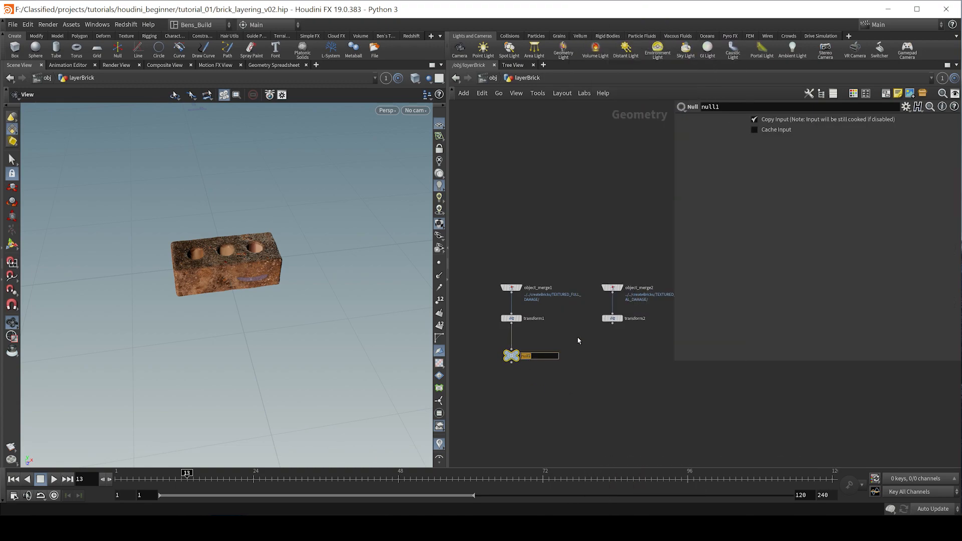
type("ICK_01")
key("Return")
Duplicate the BRICK_01 null for the partial-damage and no-damage bricks and wire each copy to its own Transform.
left_click_drag(515, 355, 617, 355, "alt")
left_click(612, 346)
left_click(613, 324)
middle_click_drag(613, 326, 520, 357)
left_click_drag(499, 386, 610, 379)
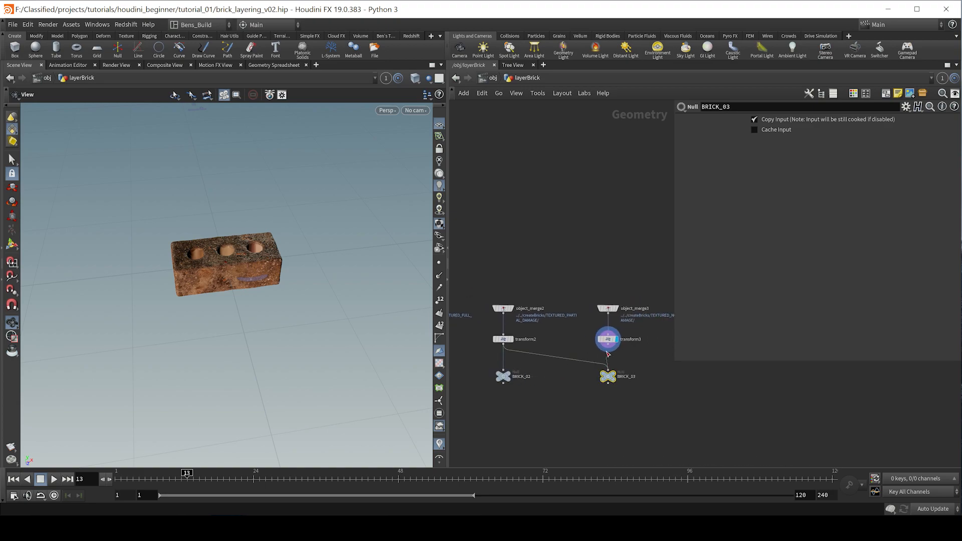
Add a Box node below the brick nulls, connect BRICK_01 to its input and display the bounding box.
middle_click_drag(542, 408, 590, 364)
scroll(596, 376, "down", 3)
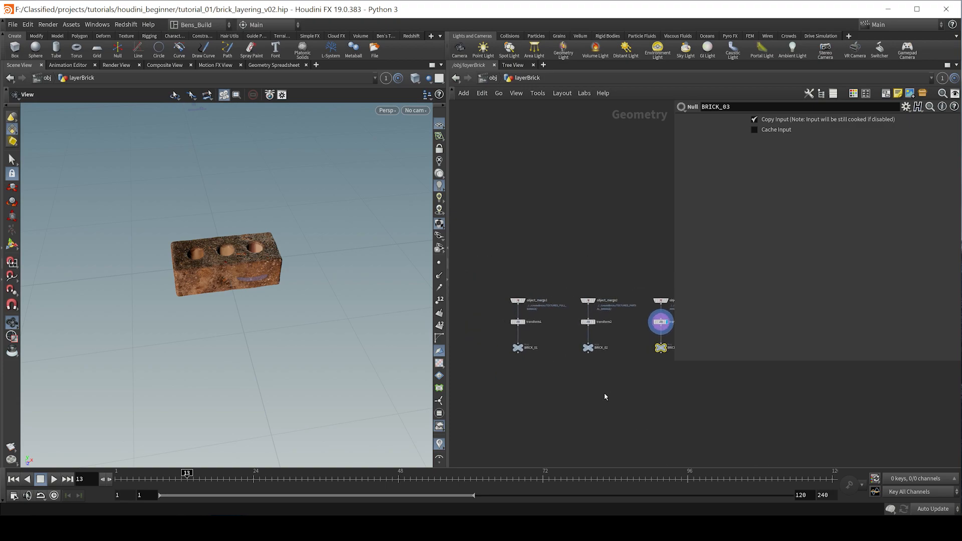
scroll(573, 401, "up", 2)
middle_click_drag(594, 393, 601, 368)
scroll(599, 368, "down", 1)
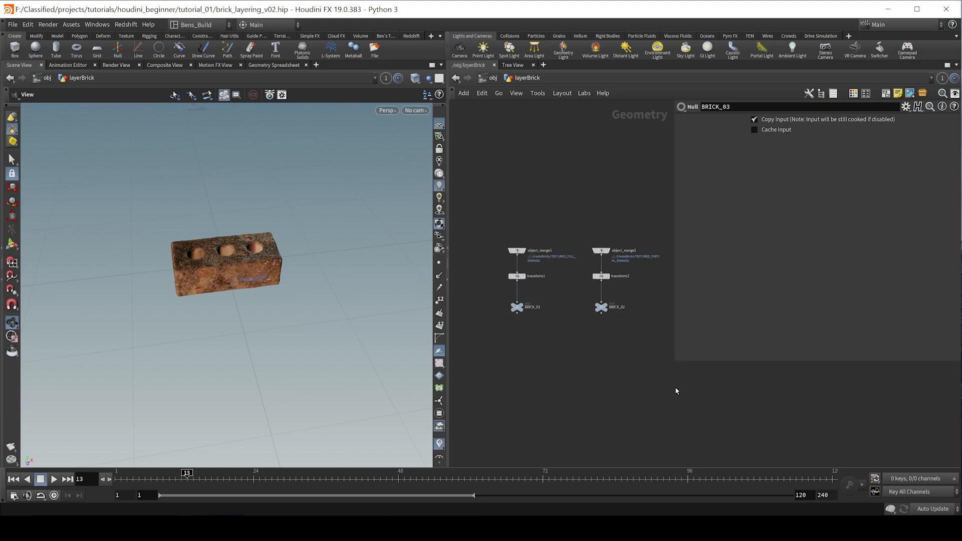
key("Tab")
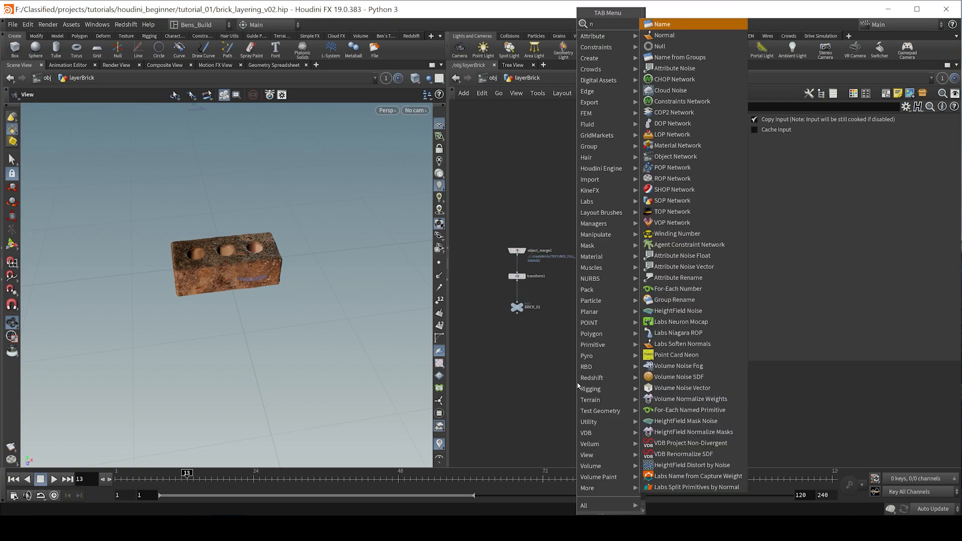
key("Escape")
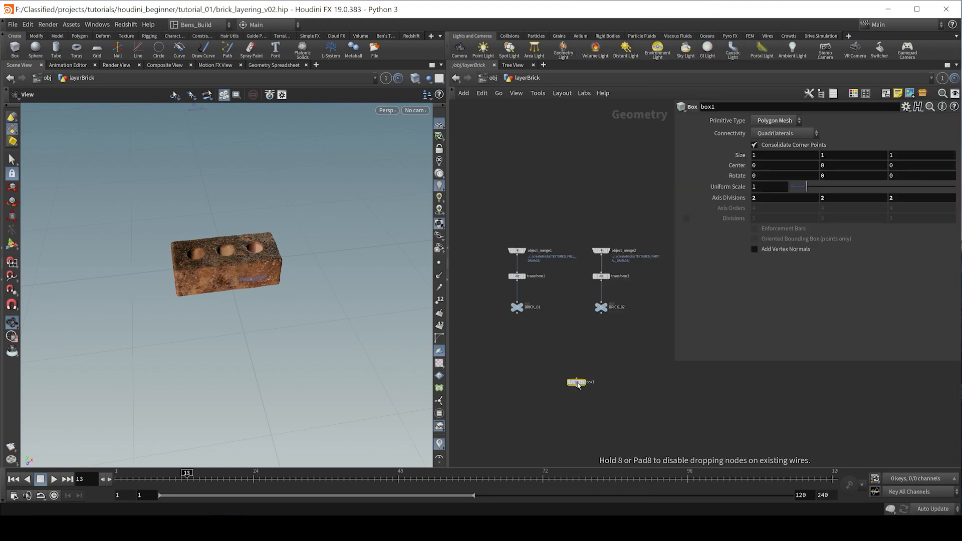
scroll(578, 386, "up", 2)
left_click_drag(513, 345, 519, 348)
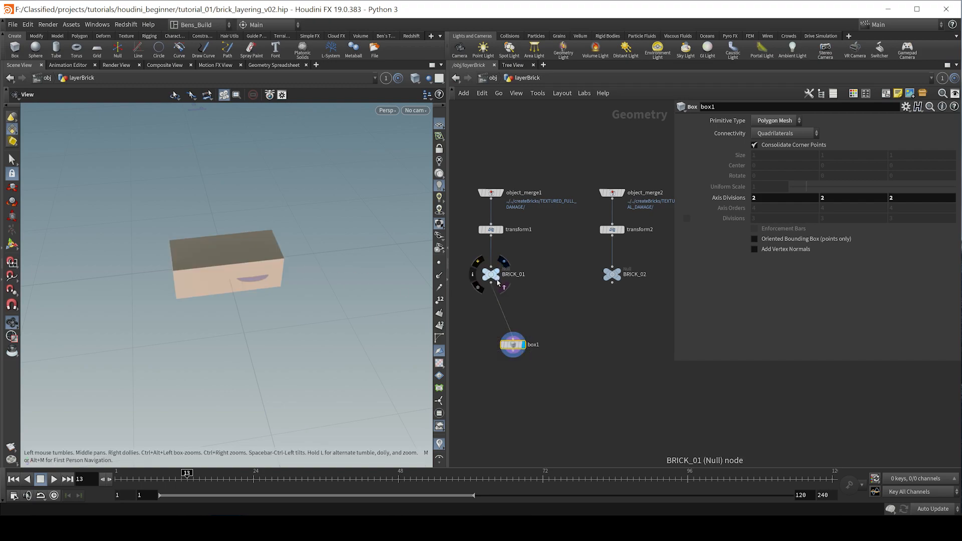
Inspect the bounding box in the viewport and check the BRICK_01 and Box nodes, including the Box's node information.
left_click_drag(252, 322, 203, 283)
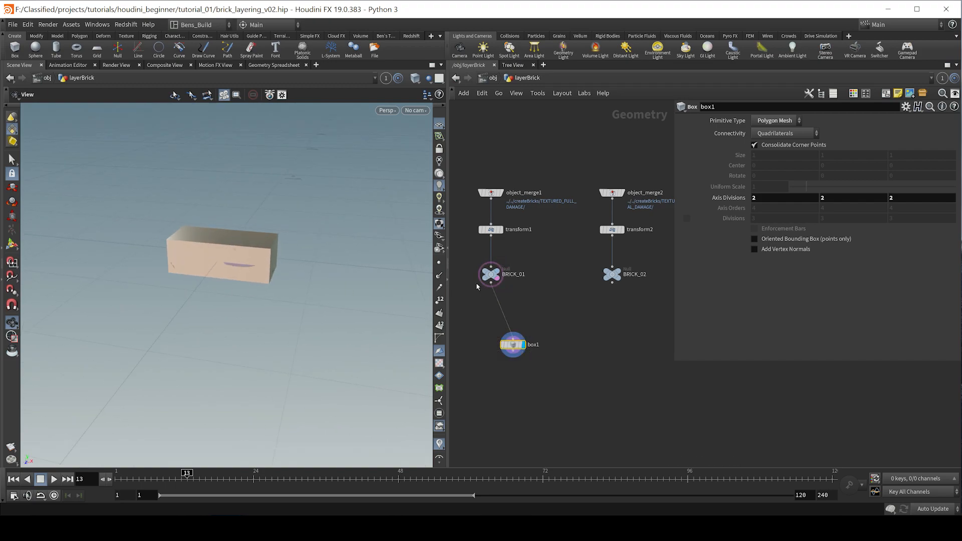
left_click(563, 355)
middle_click_drag(587, 360, 607, 355)
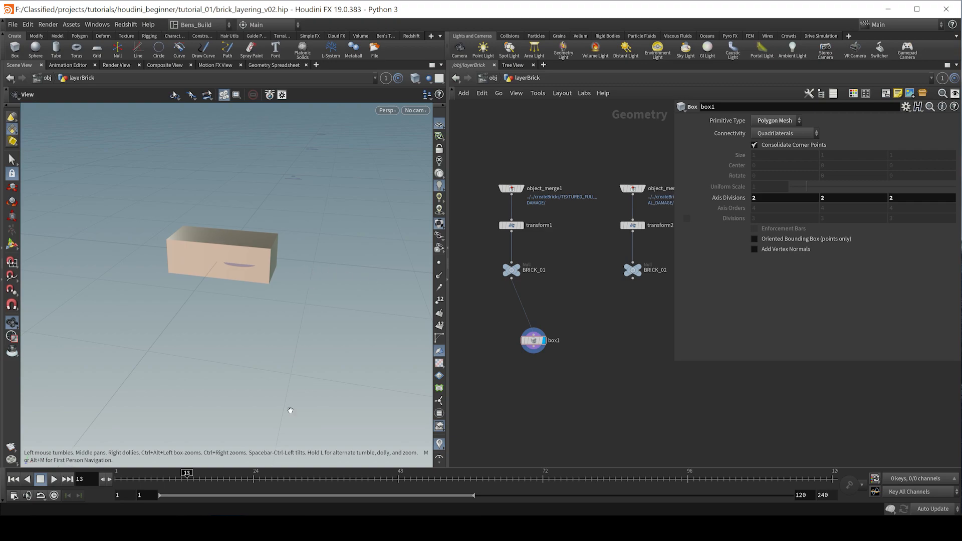
left_click(516, 271)
left_click(546, 342)
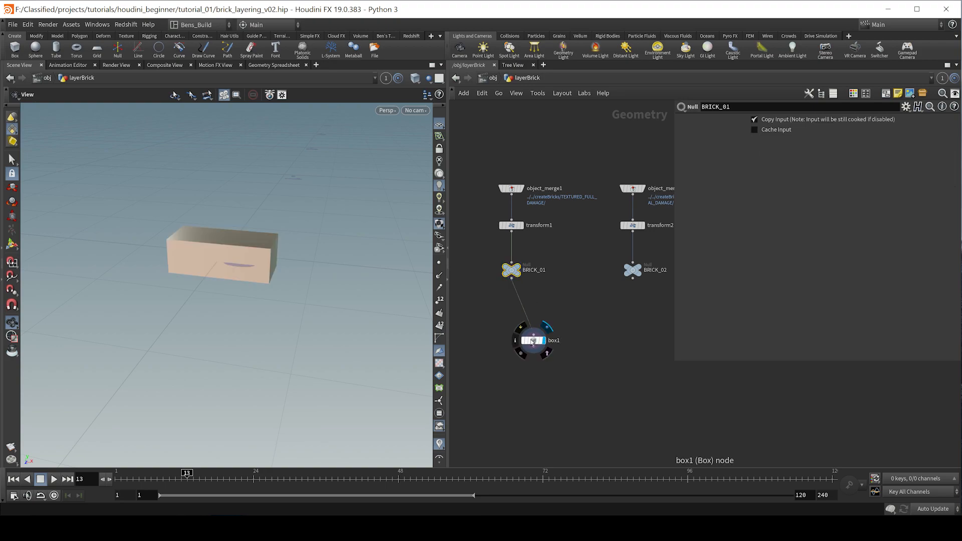
left_click(534, 343)
middle_click(534, 343)
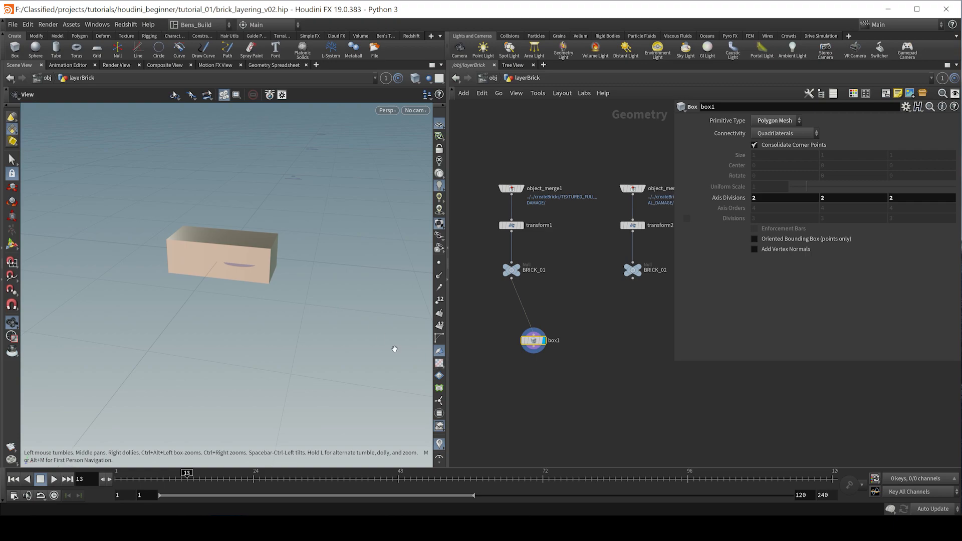
Add a Transform node after the Box, connect it and display its output.
left_click_drag(261, 254, 353, 288)
key("Tab")
type("tra")
key("Down")
key("Down")
key("Return")
left_click(541, 383)
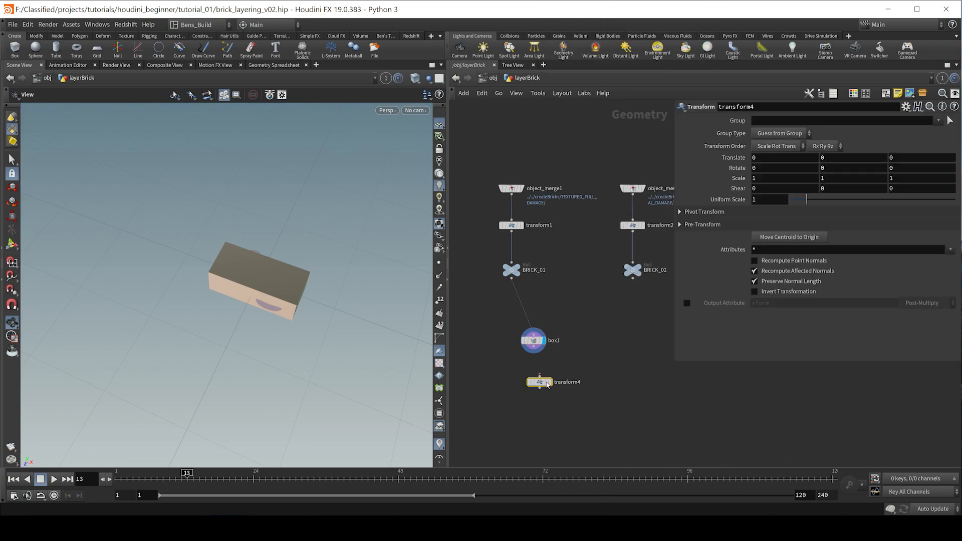
left_click_drag(540, 376, 534, 346)
left_click(550, 382)
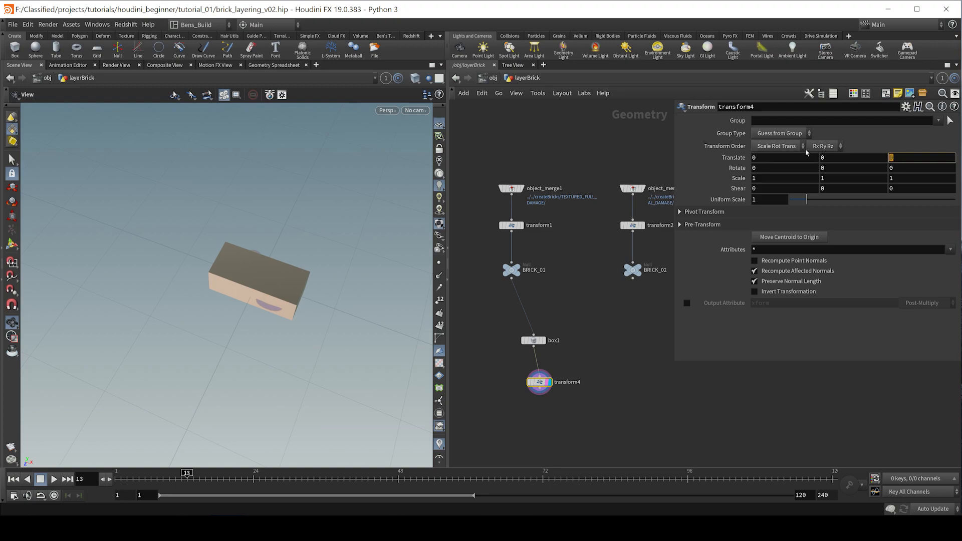
Shift the box along Z with the new Transform, trying 1 and 0.1 before settling on 0.2.
key("Return")
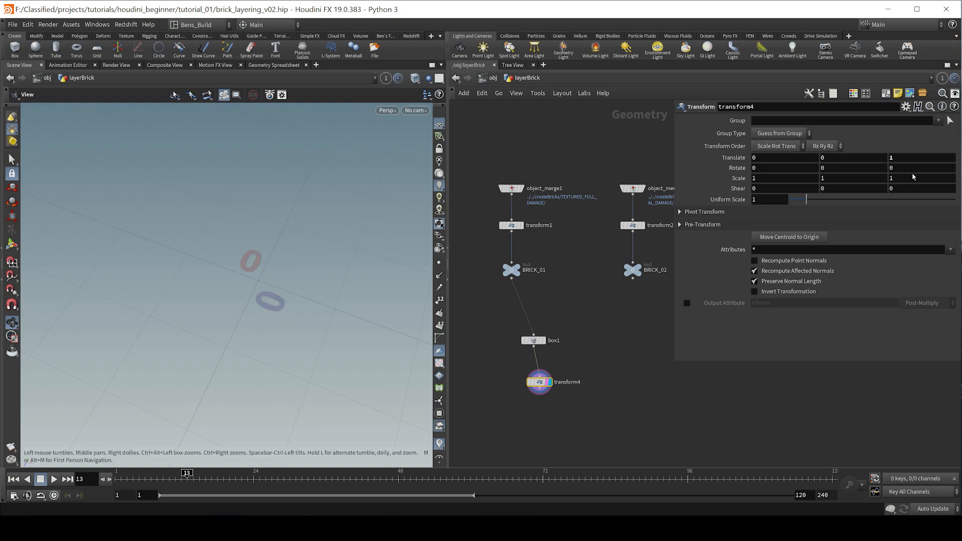
left_click_drag(905, 159, 702, 158)
type(".1")
key("Return")
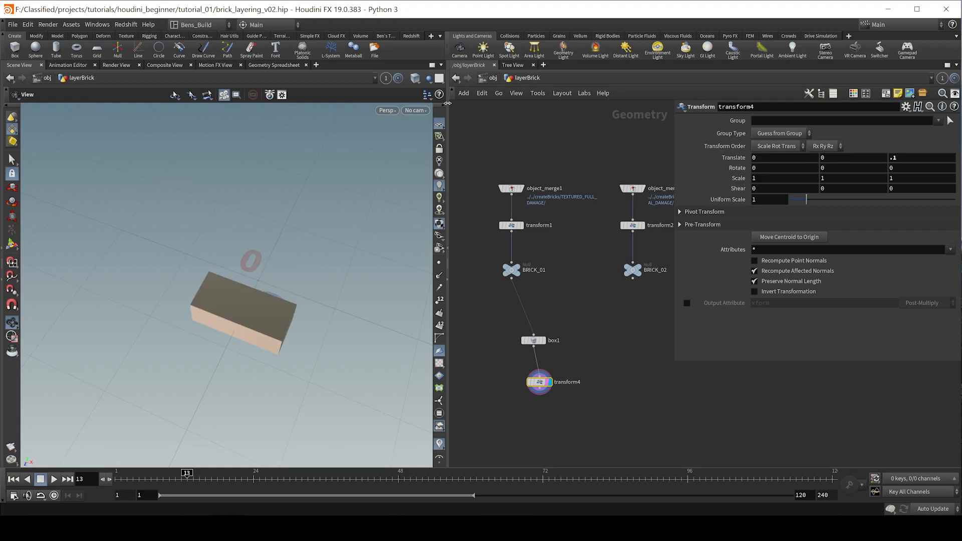
left_click_drag(898, 162, 781, 159)
type(".")
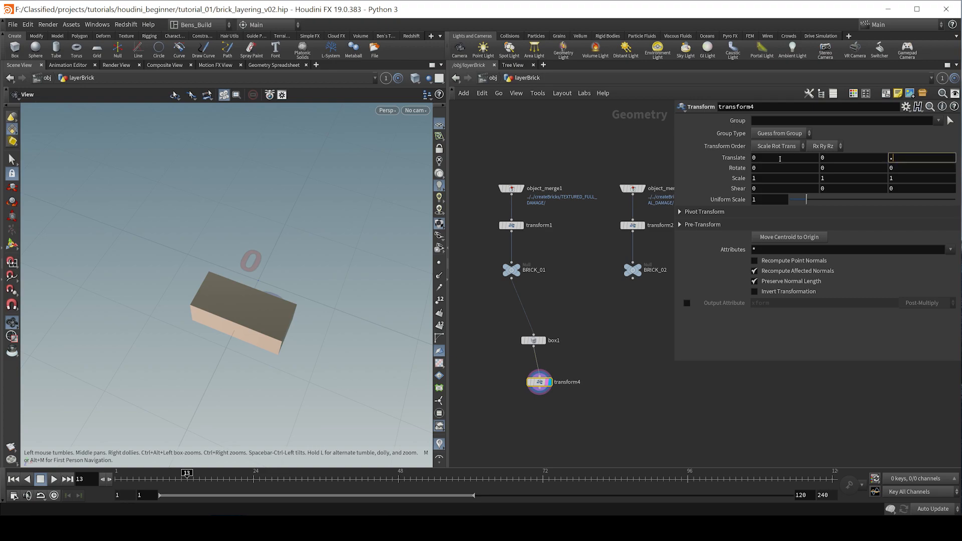
type("2")
key("Return")
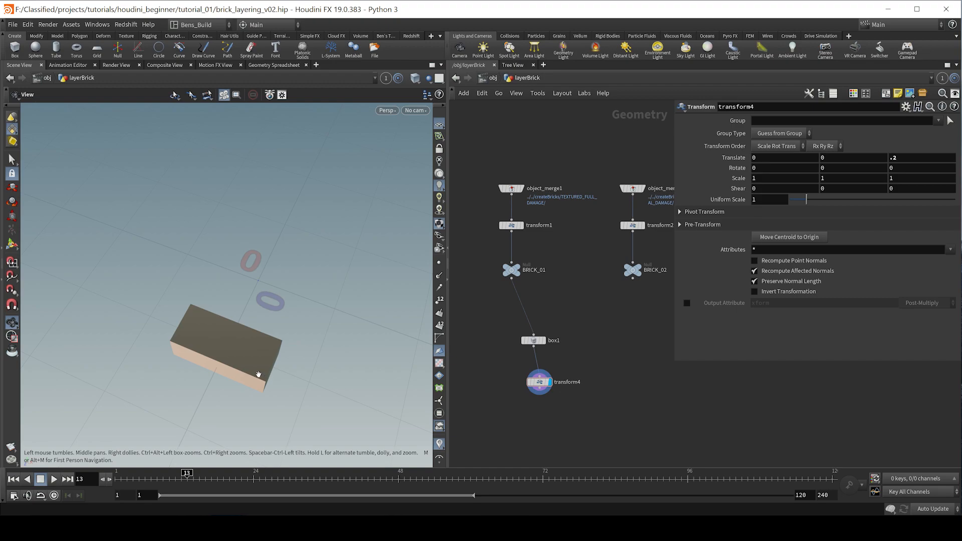
Duplicate the Transform as a second branch from the Box and move its centroid to the origin with the transform handles shown.
middle_click_drag(562, 407, 570, 350)
left_click_drag(566, 329, 636, 326, "alt")
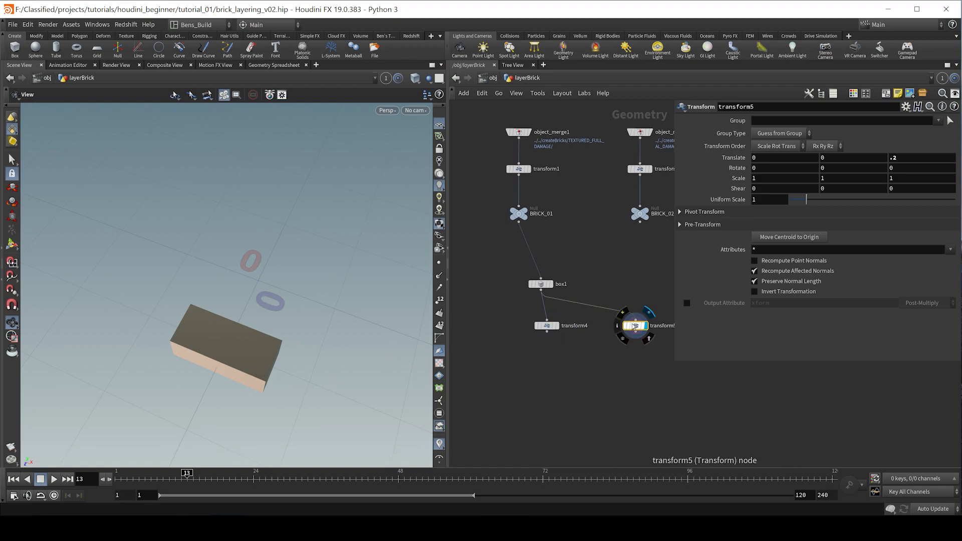
left_click(790, 237)
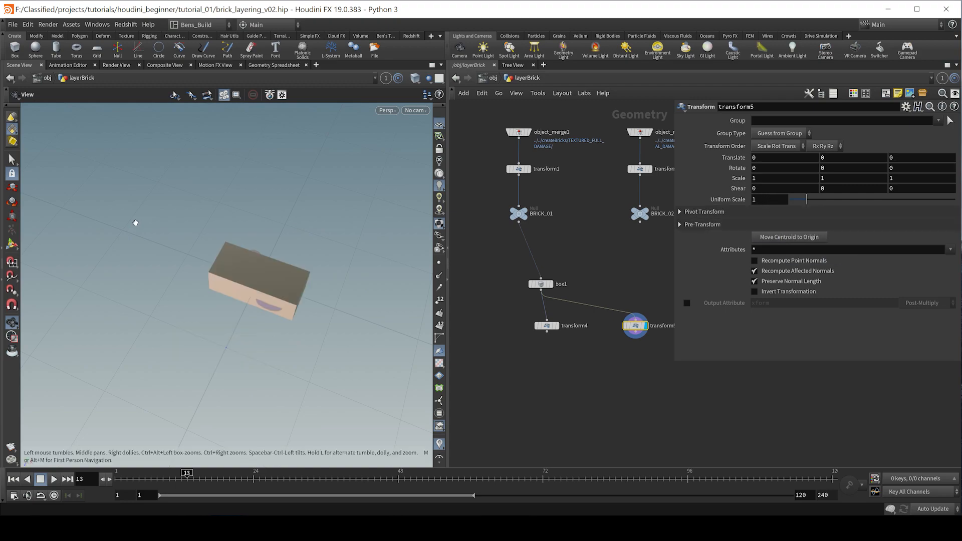
left_click(12, 245)
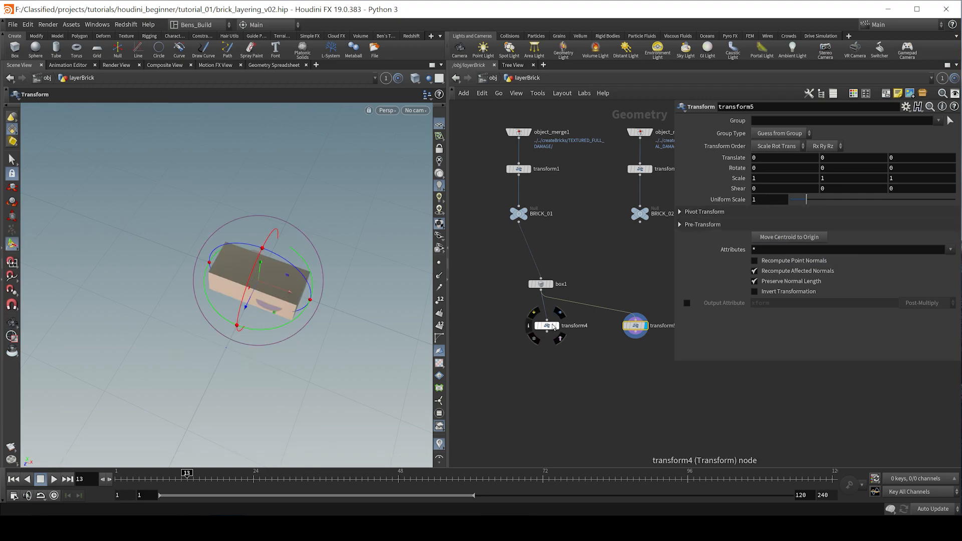
Template the first Transform, transform4, so its box displays as a wireframe reference beside the second one.
mouse_move(558, 331)
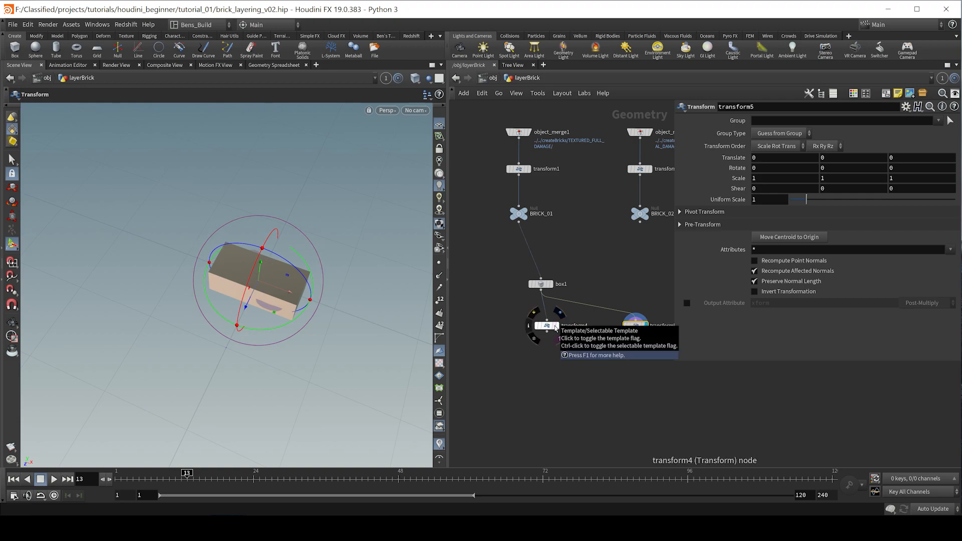
left_click(556, 329)
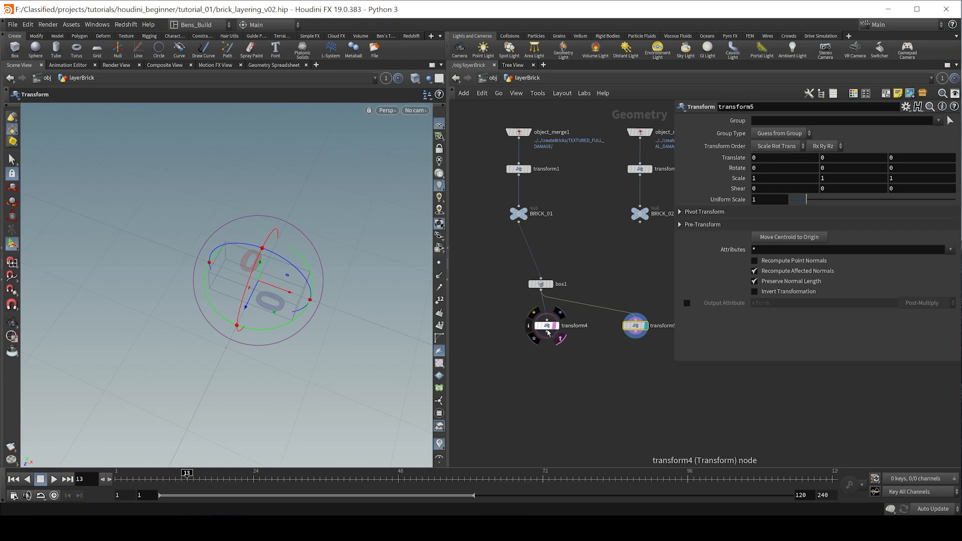
left_click(547, 326)
left_click(637, 324)
left_click(551, 330)
Add a Merge node below the two Transforms, connect both branches to it and display the merged result.
key("Tab")
type("me")
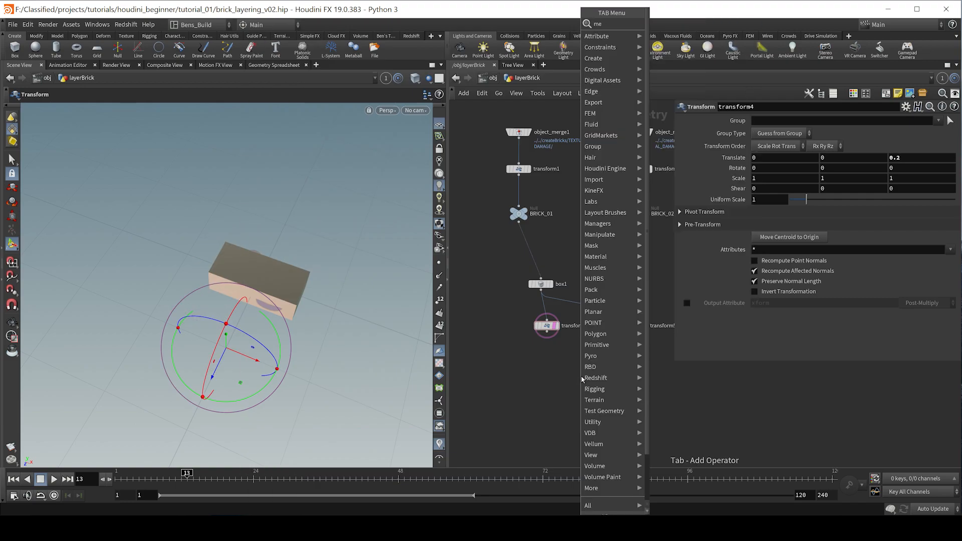
key("Down")
key("Return")
left_click(580, 377)
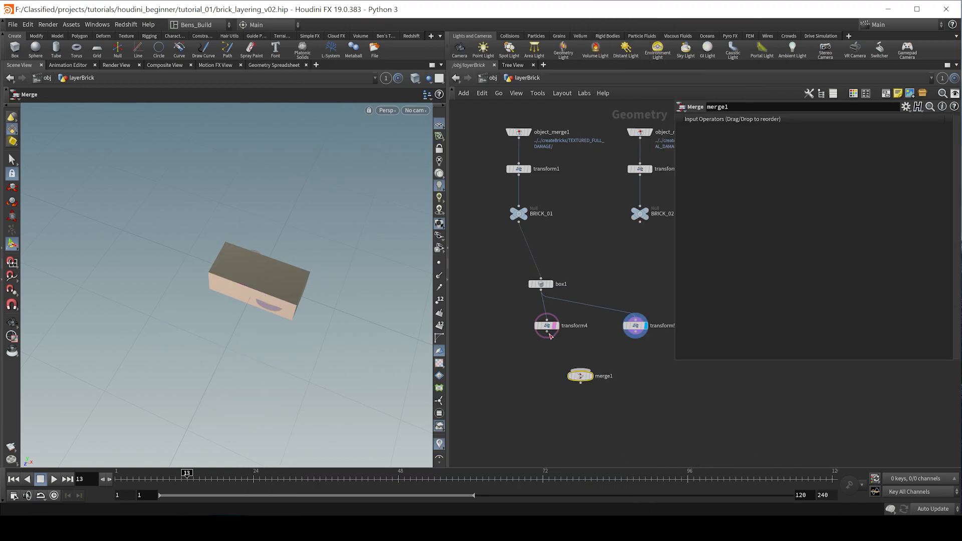
left_click_drag(547, 338, 581, 375)
left_click(594, 380)
Rotate the second box -90 about Y, place it beside the first at about X 0.181, Z 0.135, and insert a Mirror after its Transform.
left_click(636, 325)
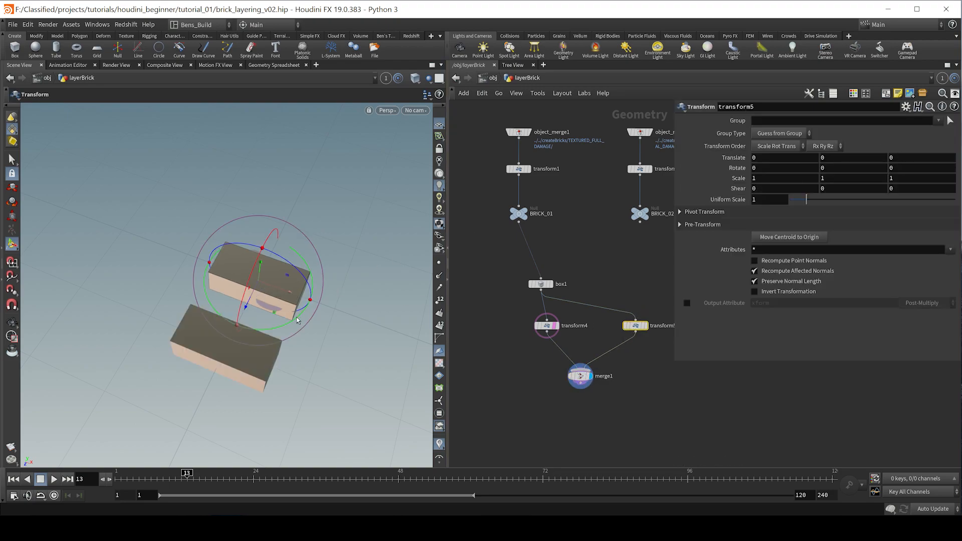
left_click_drag(298, 322, 271, 370)
key("Tab")
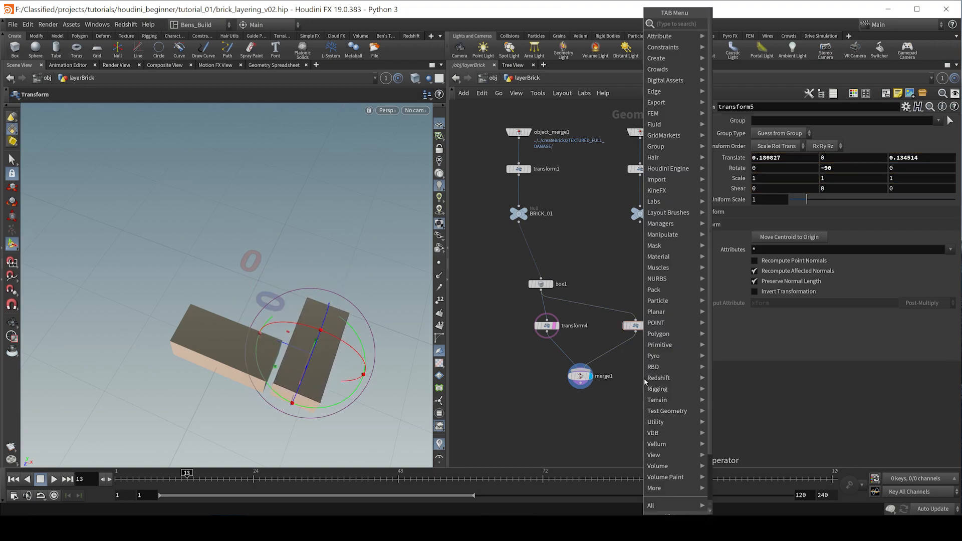
type("mir")
key("Return")
left_click_drag(645, 382, 630, 353)
left_click_drag(196, 345, 308, 378, "alt")
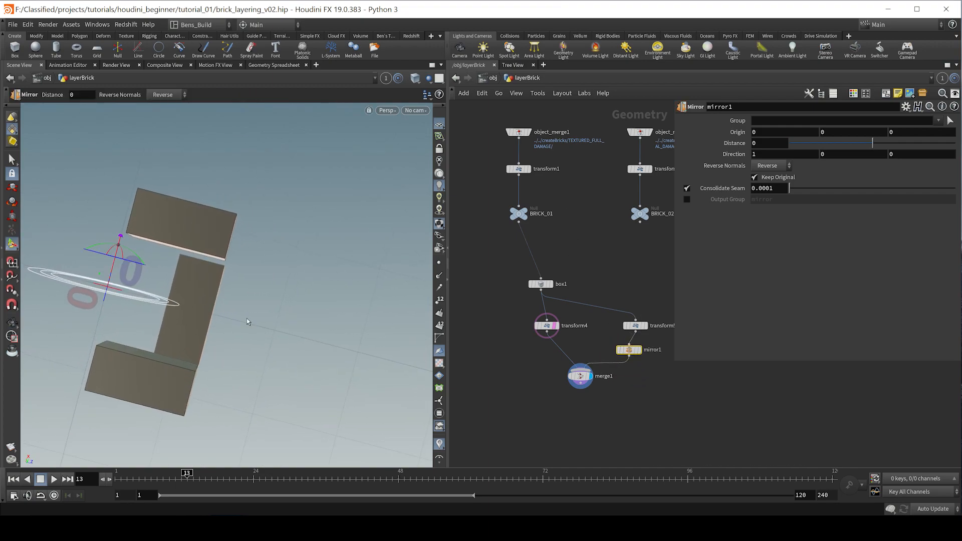
In the top view, align the side box's outer end with the first box by shifting it to about Z 0.137.
key("space+2")
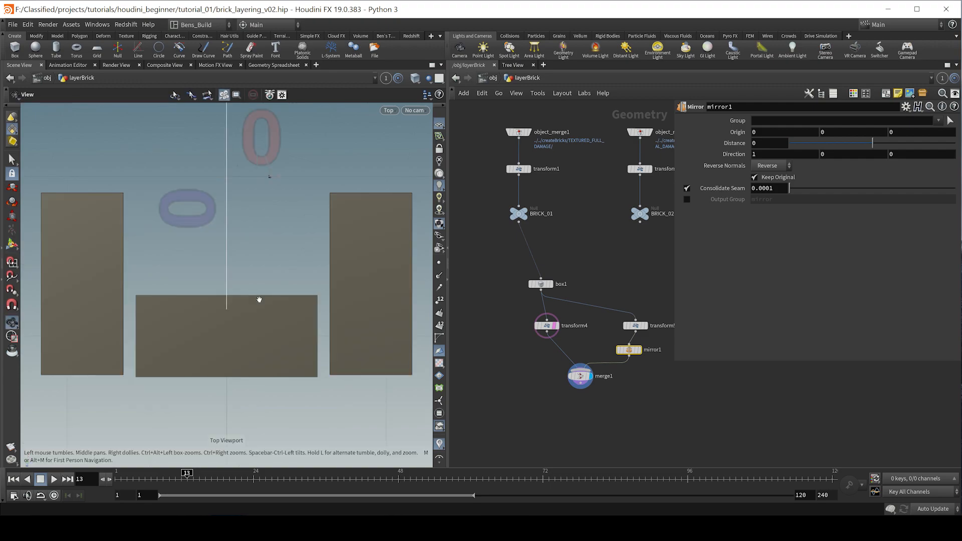
left_click(638, 329)
left_click_drag(374, 294, 372, 301)
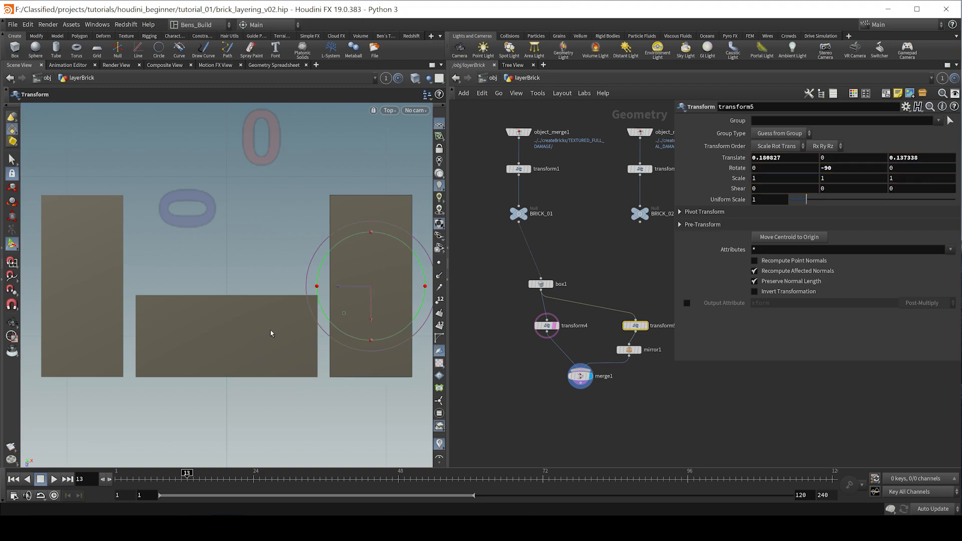
Add a second Mirror node below the Merge, connect it and display its output.
key("space+1")
left_click_drag(249, 317, 318, 310, "alt")
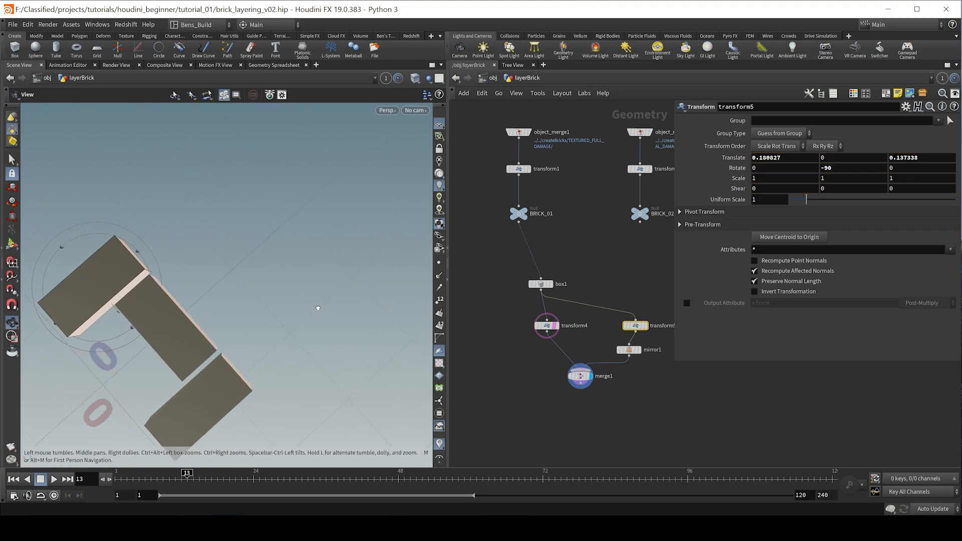
middle_click_drag(236, 323, 398, 222, "alt")
scroll(398, 222, "down", 1)
left_click(656, 409)
key("Tab")
type("mat")
key("Return")
left_click(657, 409)
left_click_drag(657, 409, 588, 385)
left_click(594, 424)
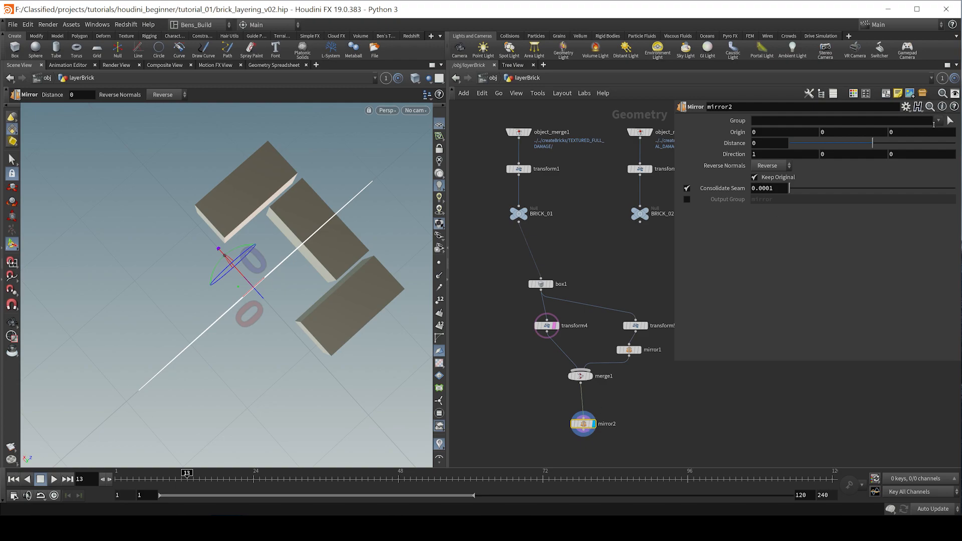
Set the second Mirror's direction to 0, 0, 1 so the three boxes are mirrored along Z.
left_click_drag(778, 155, 703, 155)
type("0")
key("Tab")
key("Tab")
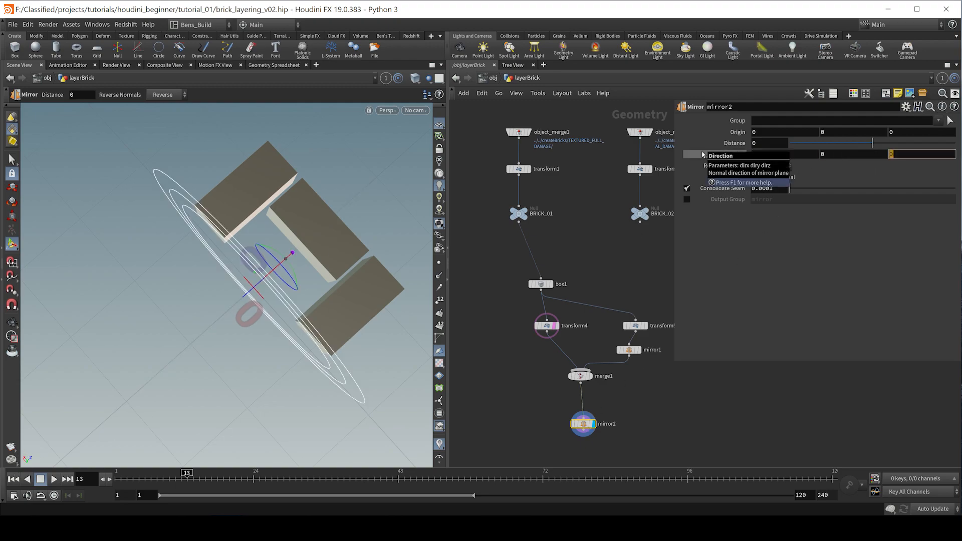
type("1")
key("Return")
left_click_drag(155, 199, 187, 202, "alt")
middle_click_drag(234, 259, 297, 245, "alt")
Insert a Transform node between the Merge and the second Mirror.
key("Return")
key("Tab")
type("tra")
key("Down")
key("Down")
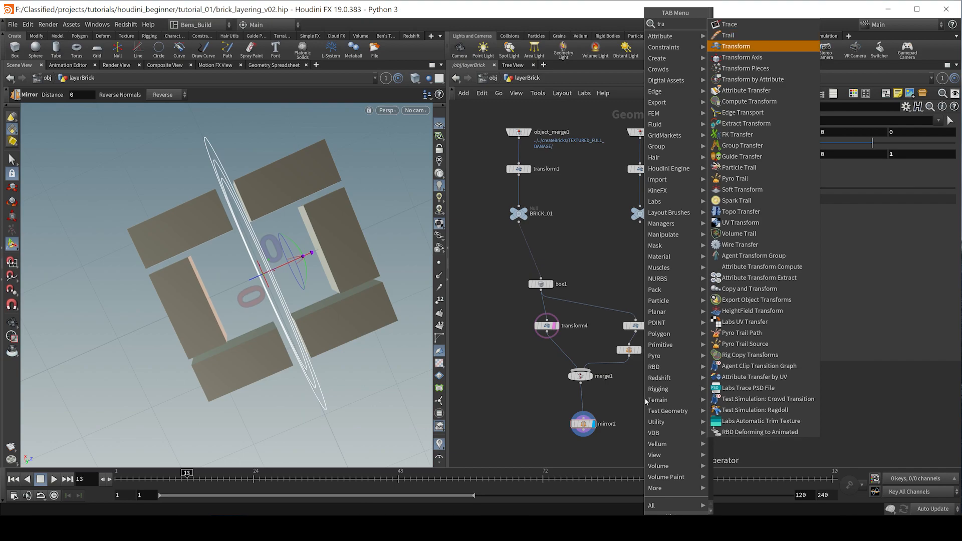
key("Return")
left_click(646, 400)
left_click_drag(646, 401, 587, 403)
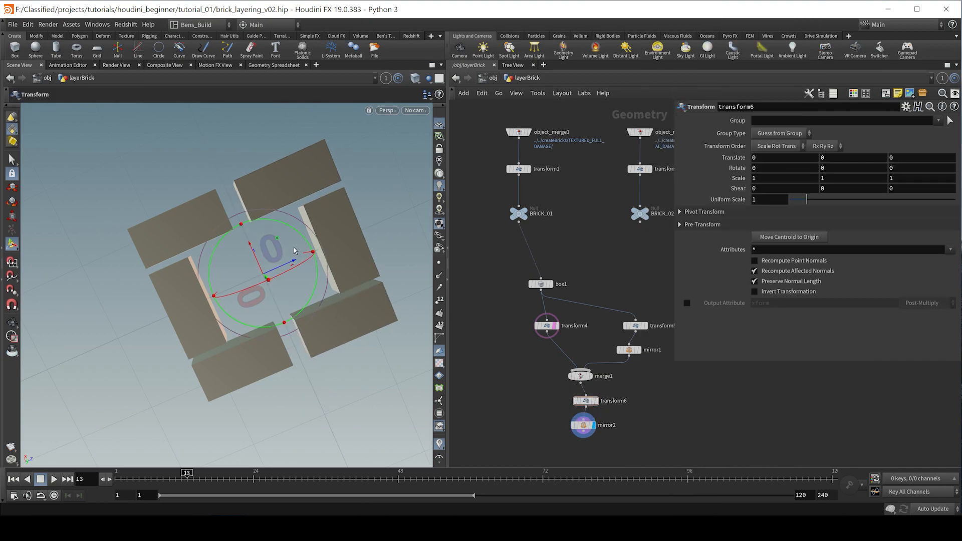
Shift the merged boxes to about Z -0.015 in the top view to space the mirrored halves evenly, undoing an excessive move.
mouse_move(293, 264)
left_mouse_down()
mouse_move(315, 253)
mouse_move(301, 264)
left_mouse_up()
key("space+2")
left_click_drag(324, 200, 307, 290)
key("ctrl+z")
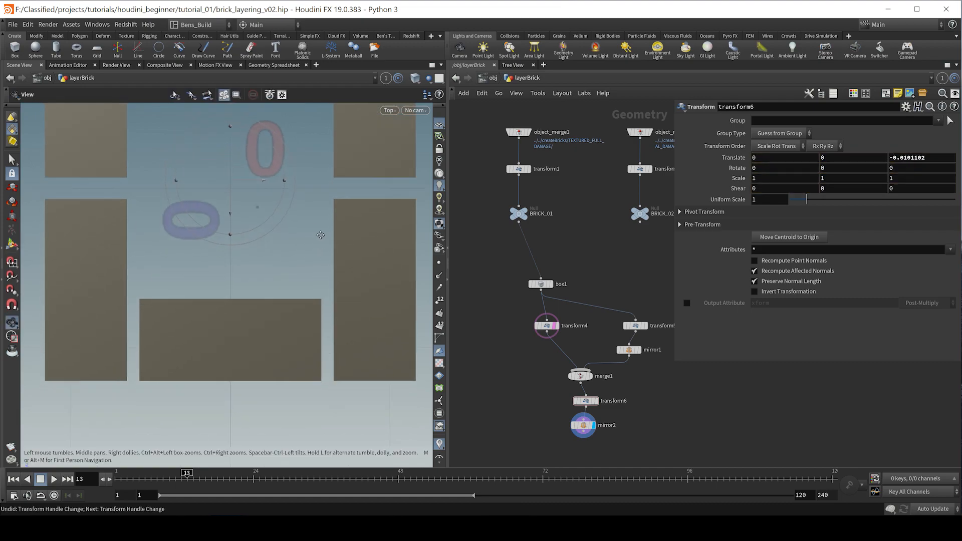
scroll(255, 290, "up", 2)
key("t")
left_click_drag(260, 328, 260, 322)
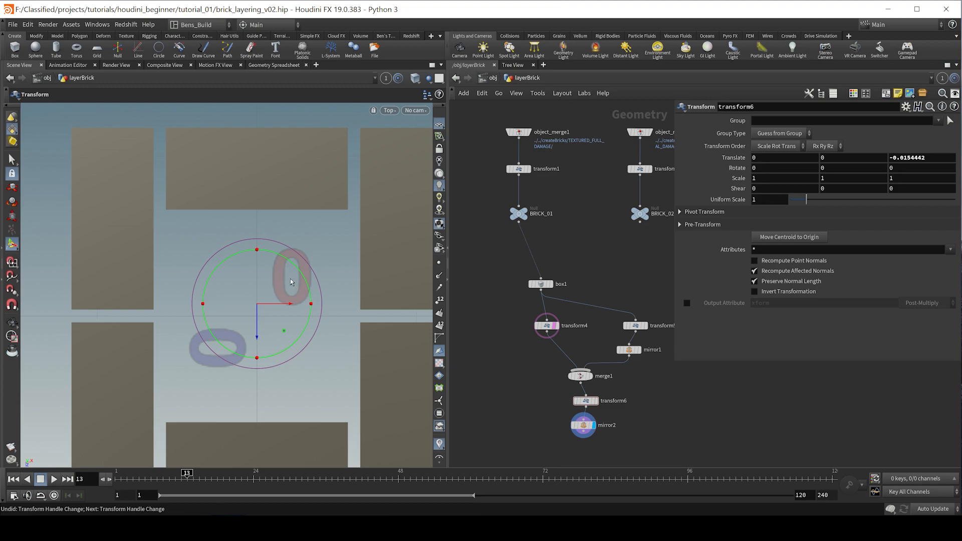
Add a Copy and Transform node after the second Mirror, connect it and display its output.
key("space+1")
left_click_drag(276, 286, 329, 246)
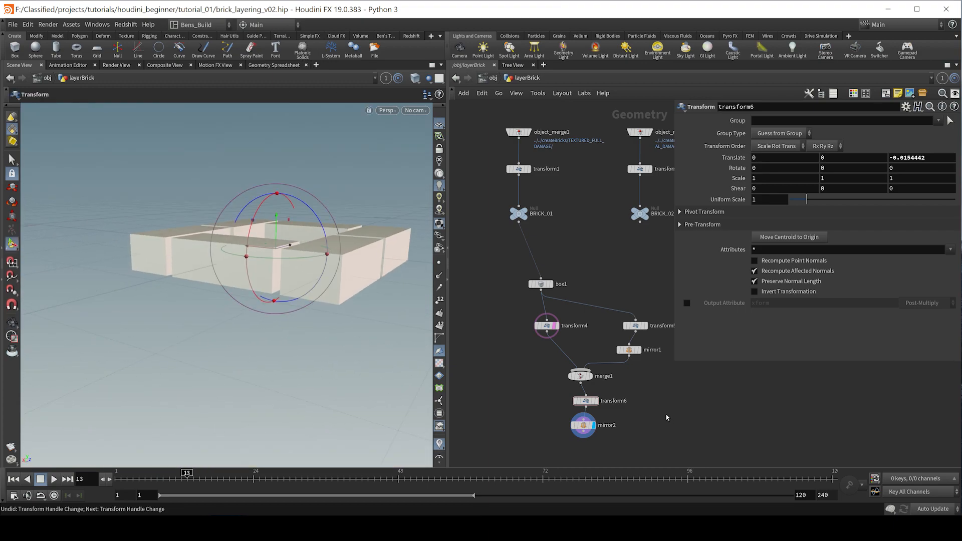
middle_click_drag(668, 419, 630, 346)
key("Tab")
type("dup")
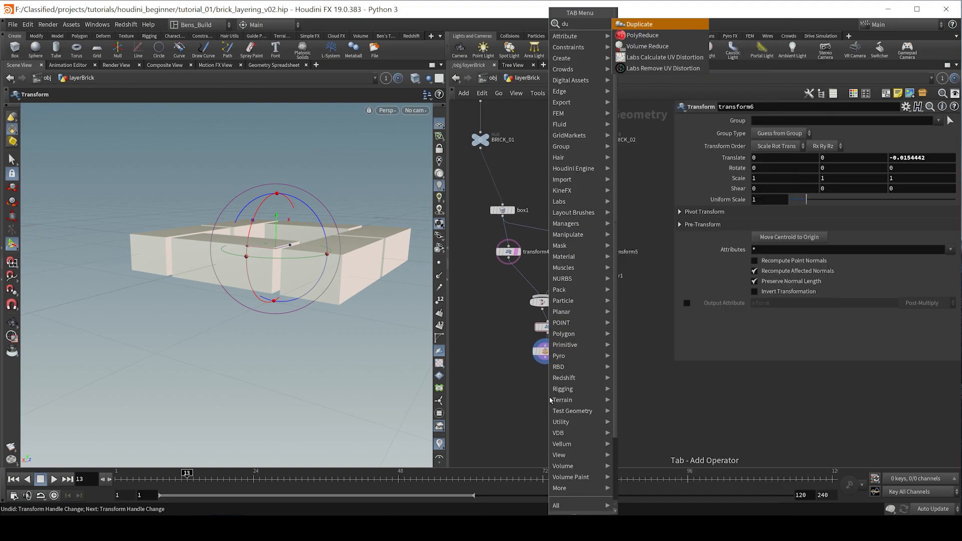
key("Return")
left_click(550, 398)
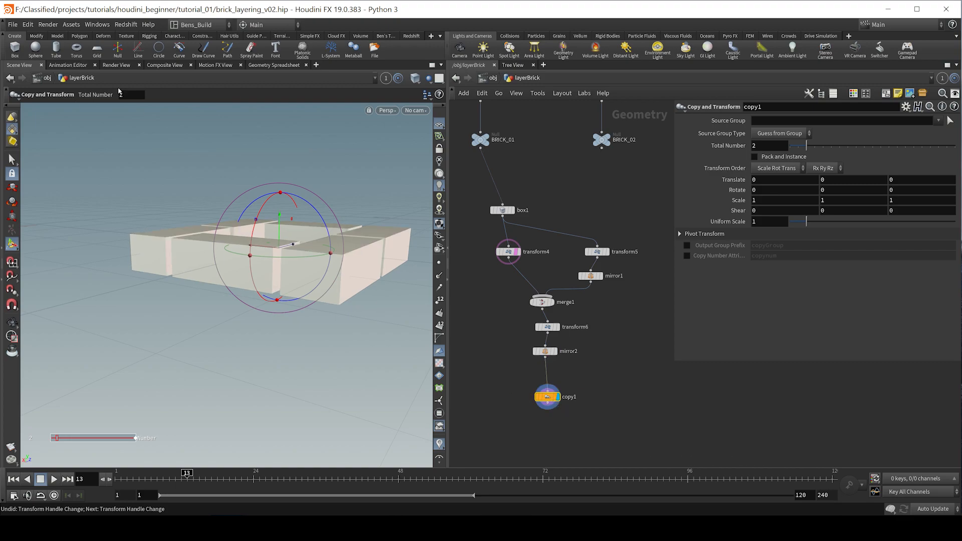
Offset the copied layer in Y, trying 0.2 before lowering it to about 0.095 in the front view.
middle_click_drag(854, 181, 872, 203)
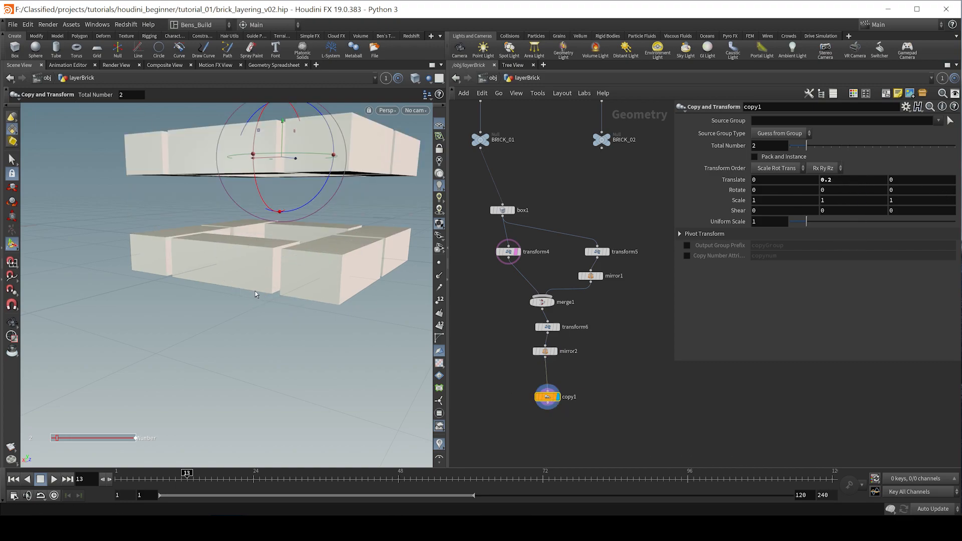
key("space+3")
key("Return")
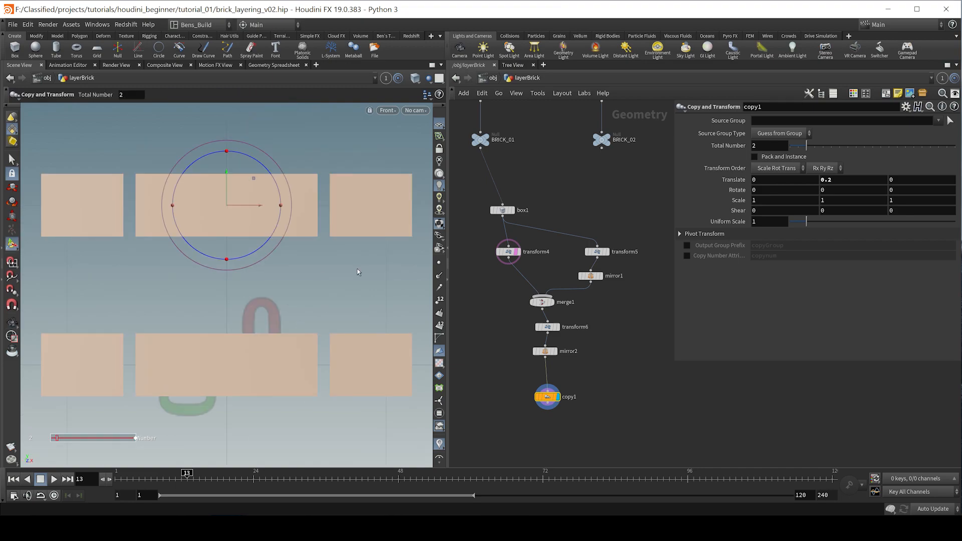
left_click_drag(226, 182, 223, 265)
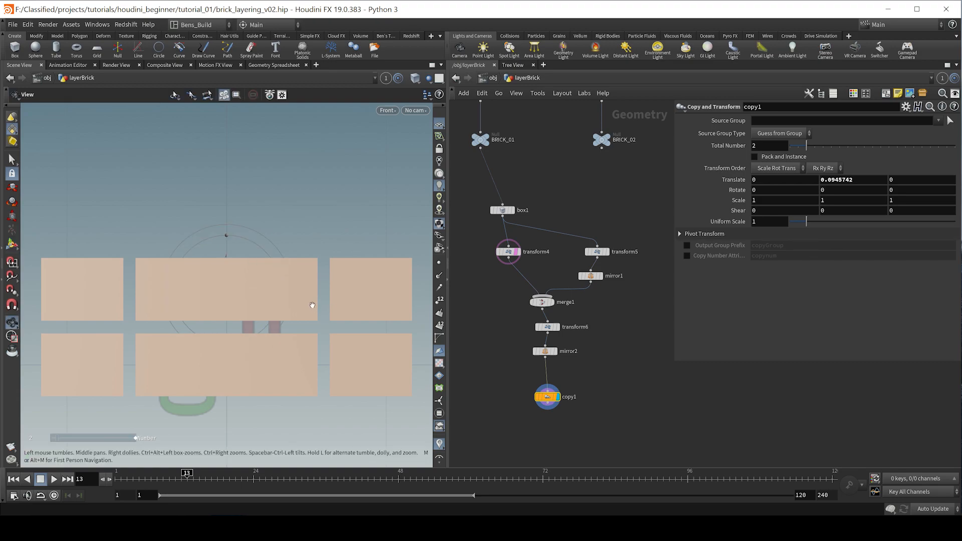
Set the copy's Y rotation to 90 so that alternate brick layers are turned.
key("space+1")
left_click_drag(351, 202, 332, 291, "alt")
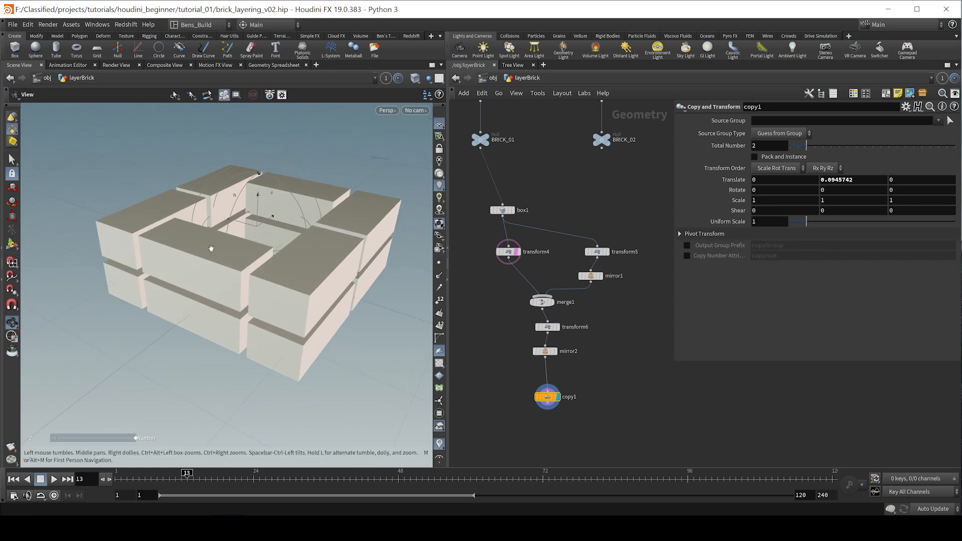
left_click_drag(852, 192, 701, 185)
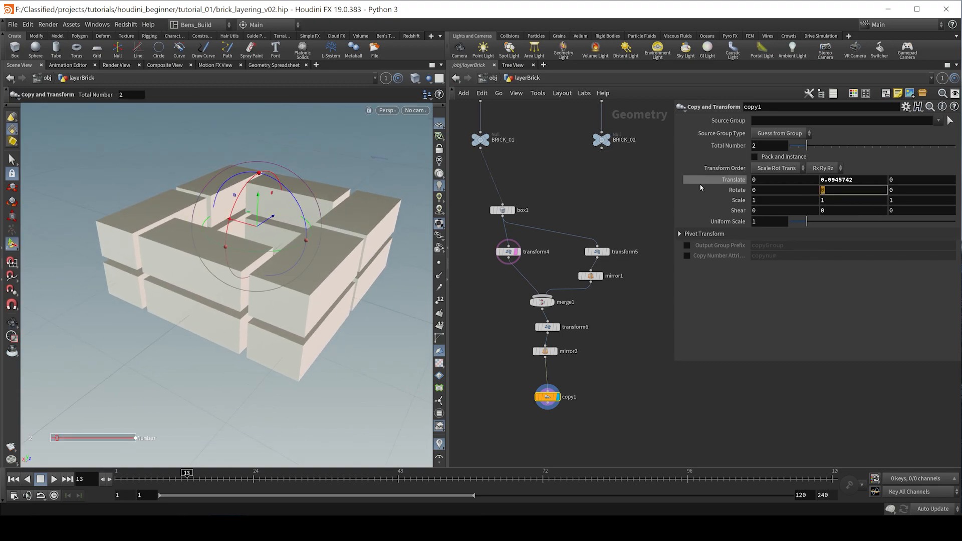
type("90")
key("Return")
Set the total number of copies to 6.
left_click_drag(351, 132, 235, 239, "alt")
type("6")
key("Return")
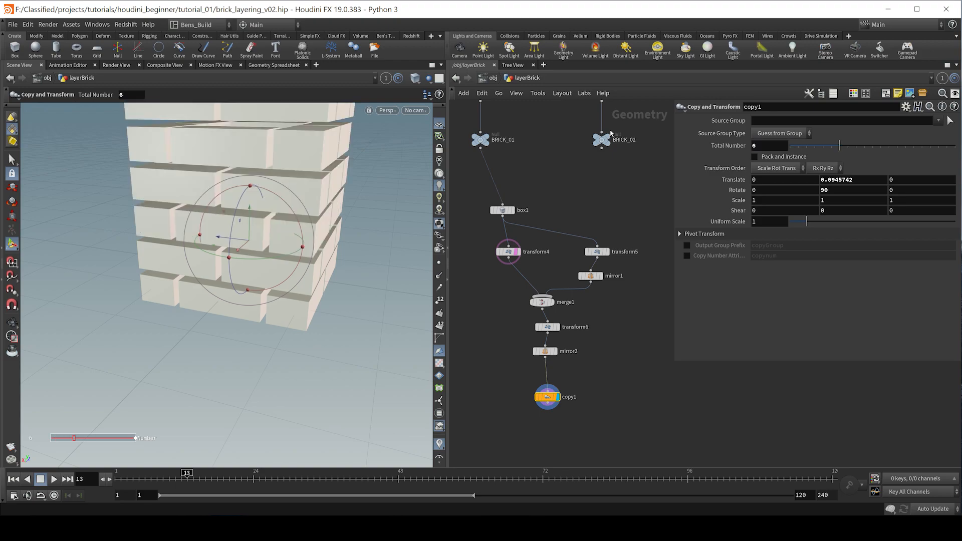
Add a Transform after the Copy and Transform node, display it and move the stack's centroid to the origin.
right_click_drag(292, 282, 344, 218, "alt")
left_click_drag(344, 217, 283, 291, "alt")
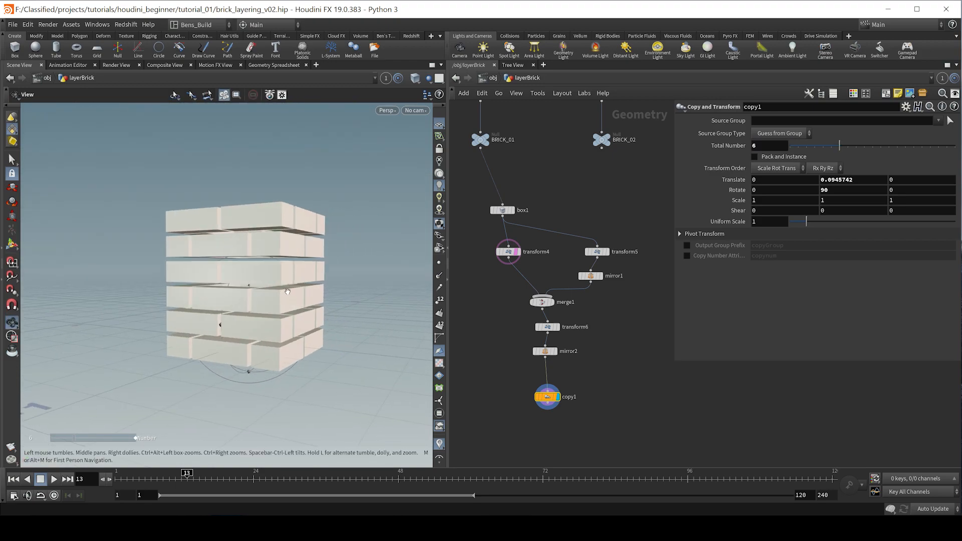
key("Return")
middle_click_drag(557, 423, 569, 347)
key("Tab")
type("tra")
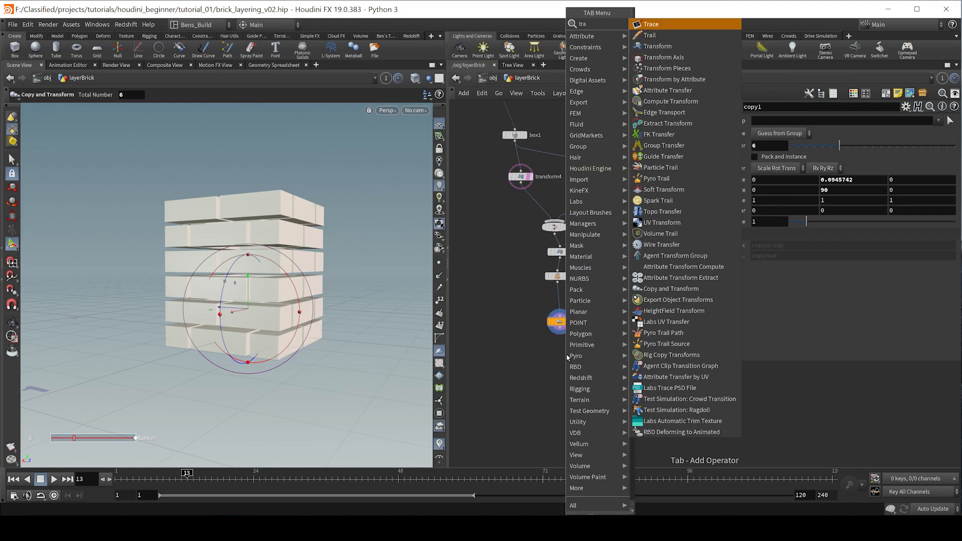
key("Down")
key("Down")
key("Return")
left_click(566, 353)
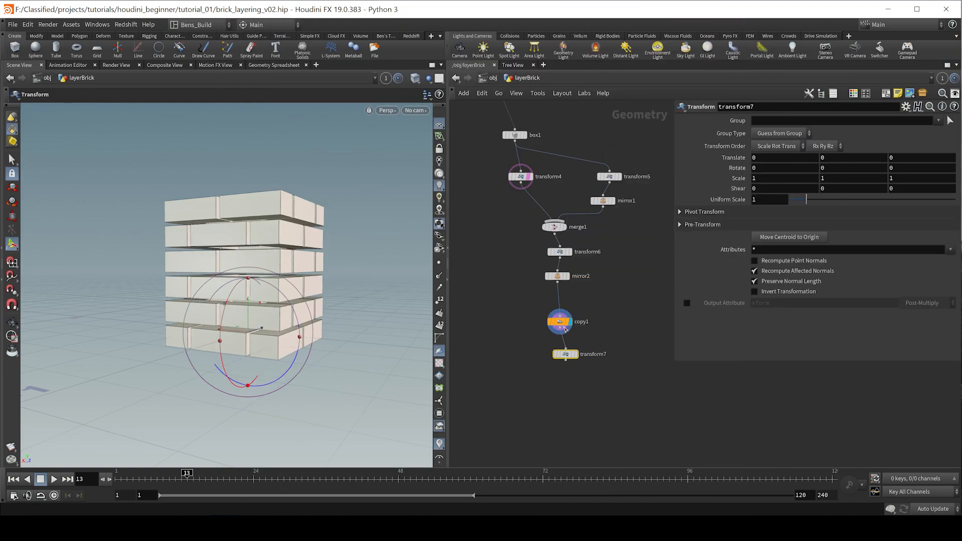
left_click(775, 238)
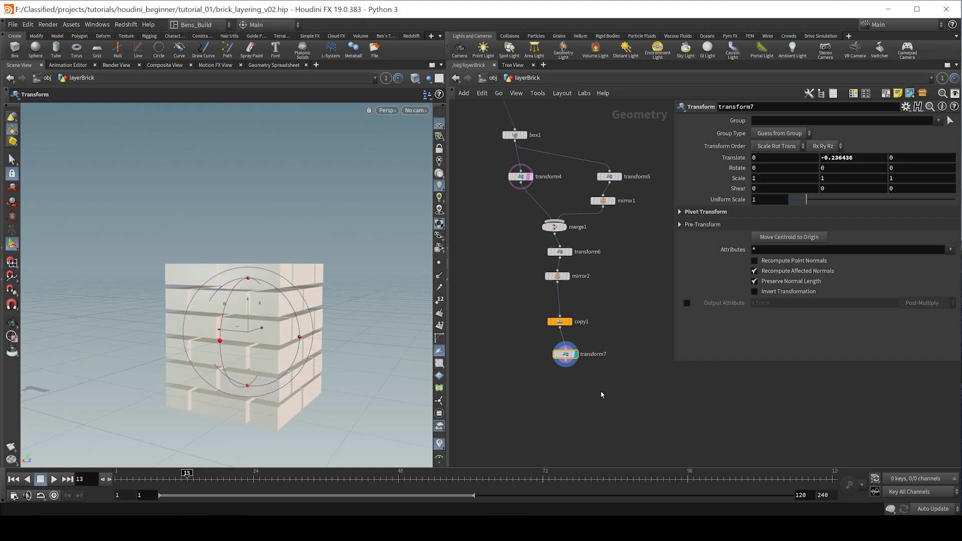
middle_click_drag(241, 323, 245, 208, "alt")
left_click_drag(245, 208, 300, 238, "alt")
middle_click_drag(301, 238, 260, 314, "alt")
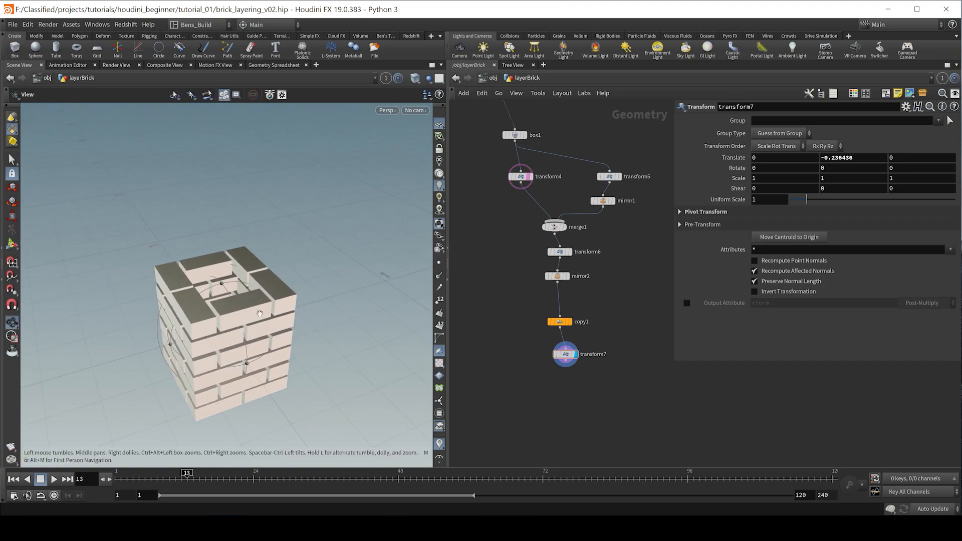
left_click_drag(259, 314, 220, 281)
middle_click_drag(273, 301, 265, 272, "alt")
right_click_drag(266, 272, 264, 269, "alt")
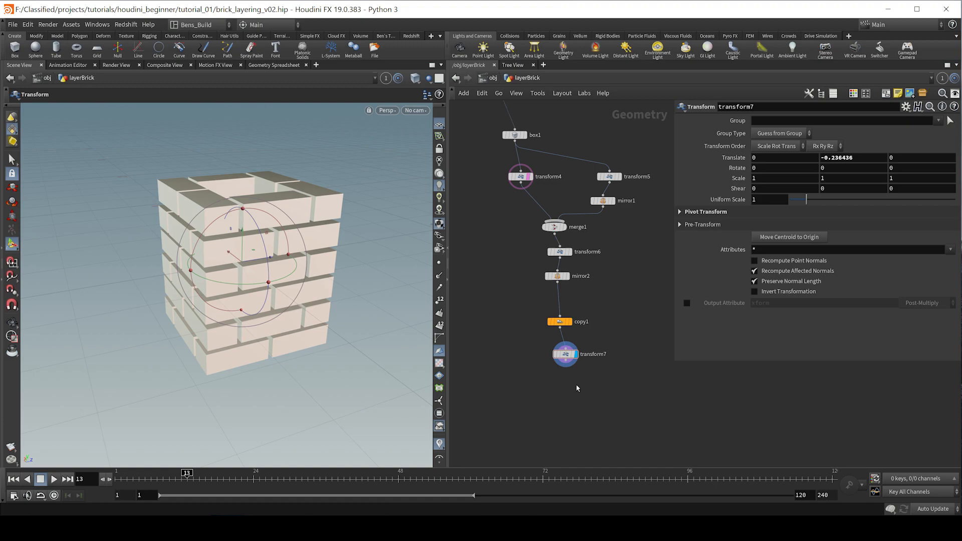
Center the box1 node above its two branches and turn off the template flag of transform4.
middle_click_drag(599, 239, 594, 357)
left_click_drag(518, 258, 557, 249)
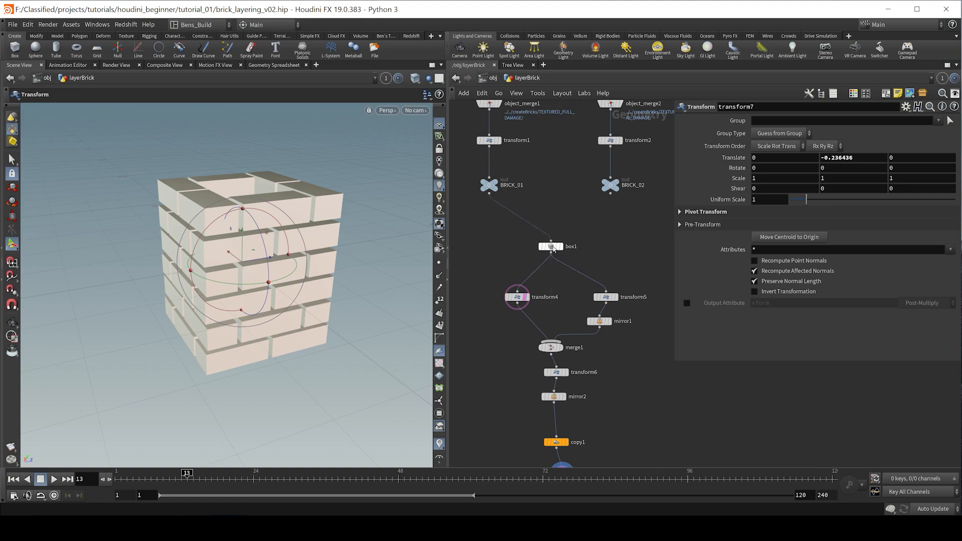
double_click(537, 298)
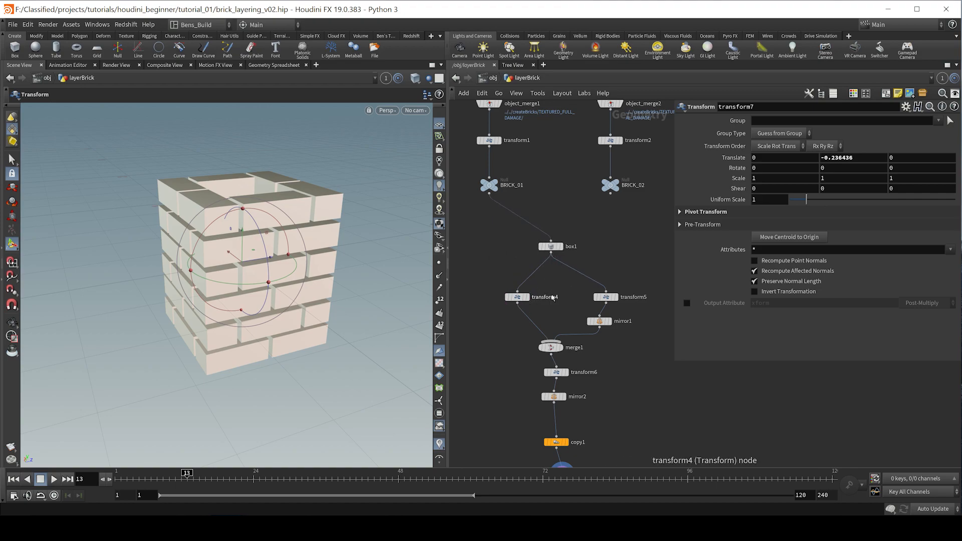
left_click(567, 320)
key("Tab")
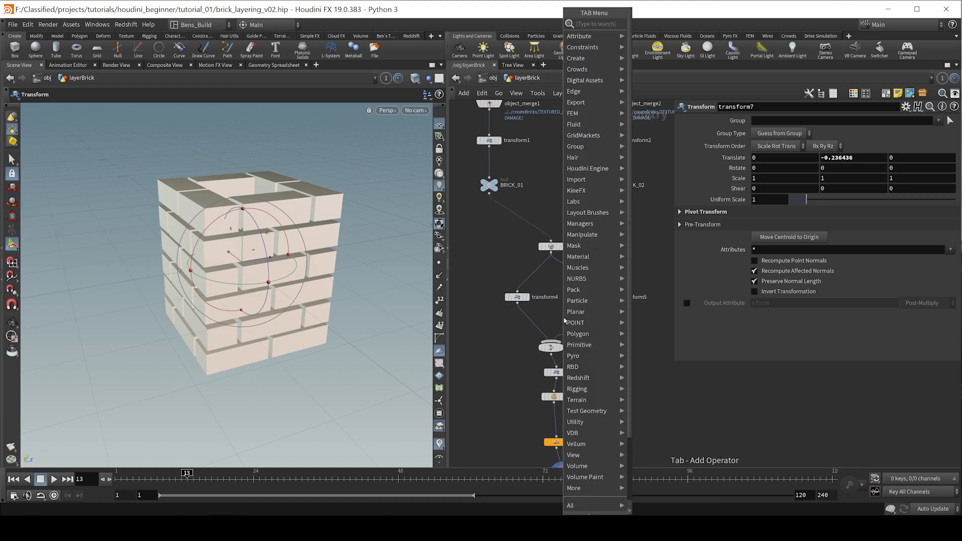
left_click(520, 346)
Line up the nodes from merge1 down to transform7 in one straight column.
middle_click_drag(520, 347, 522, 309)
left_click_drag(602, 438, 565, 297)
key("l")
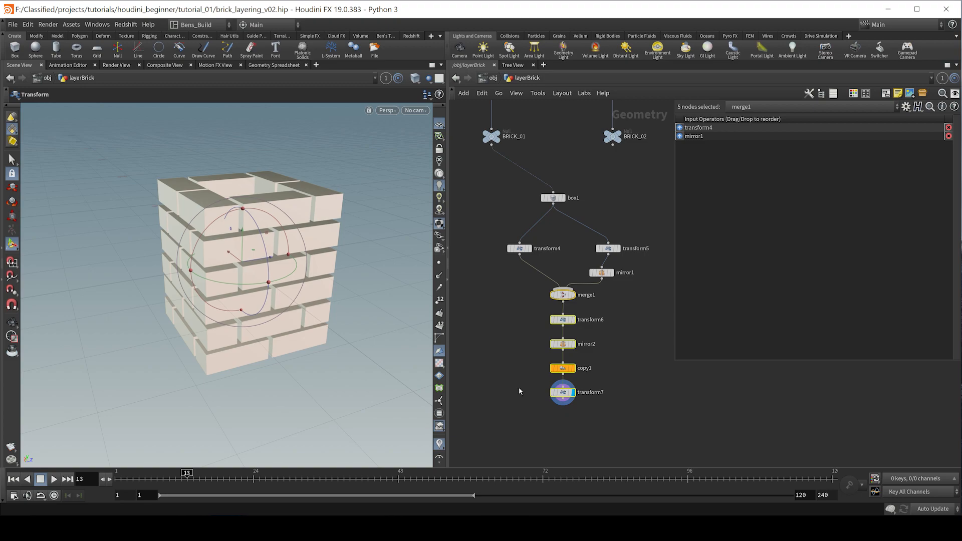
middle_click_drag(550, 416, 548, 372)
Add a Connectivity node, feed it from transform7 and display it.
left_click(547, 372)
key("Tab")
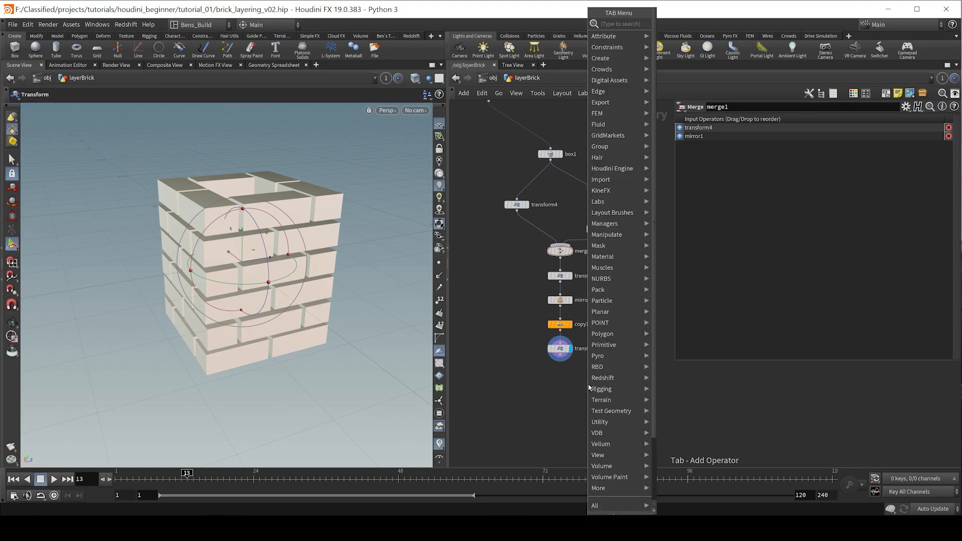
type("conn")
key("Return")
left_click(589, 387)
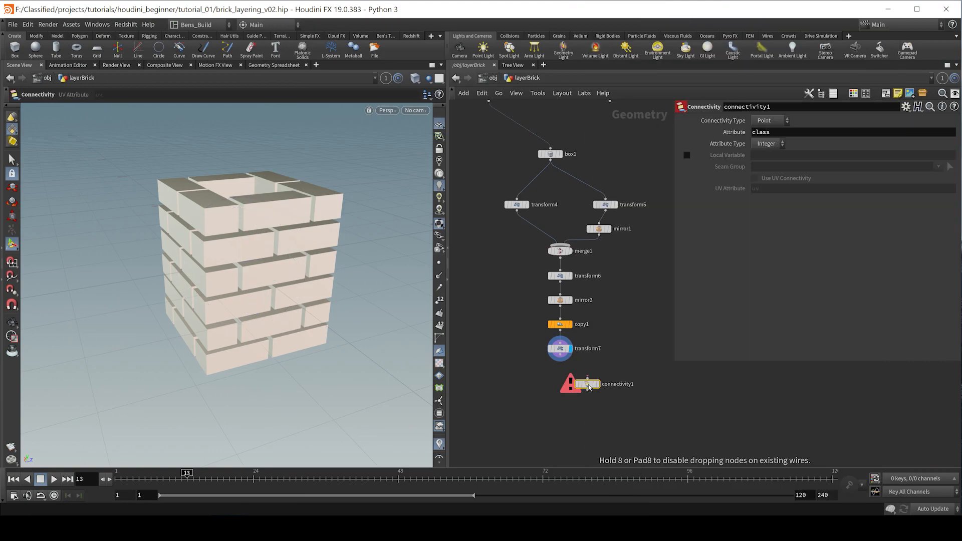
left_click_drag(587, 379, 560, 360)
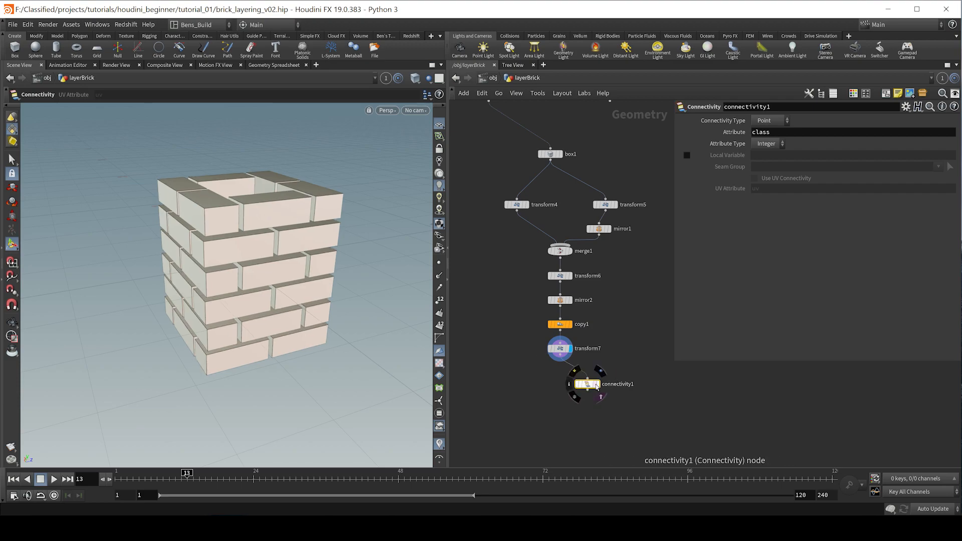
left_click(598, 385)
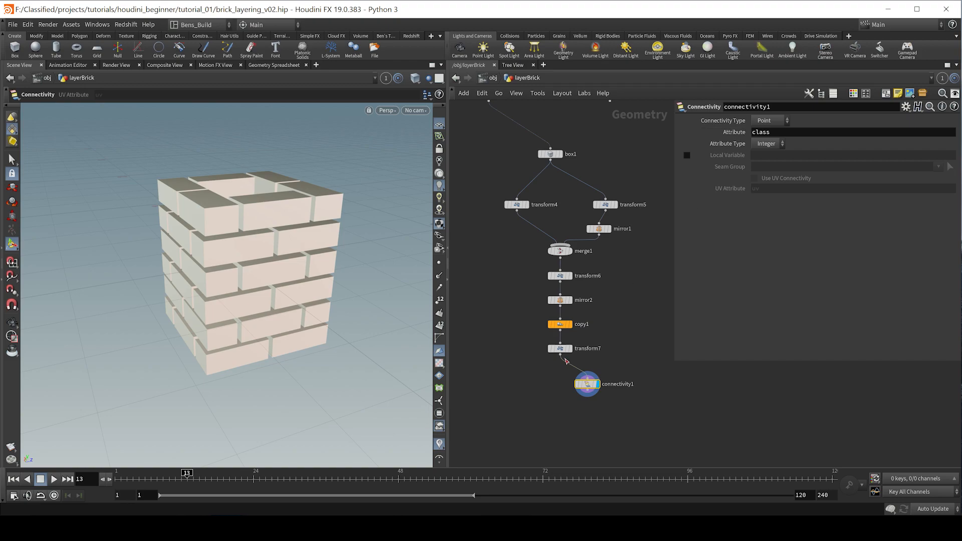
Visualize the Connectivity node's class attribute on the bricks and examine its per-point values in the Geometry Spreadsheet.
middle_click(585, 387)
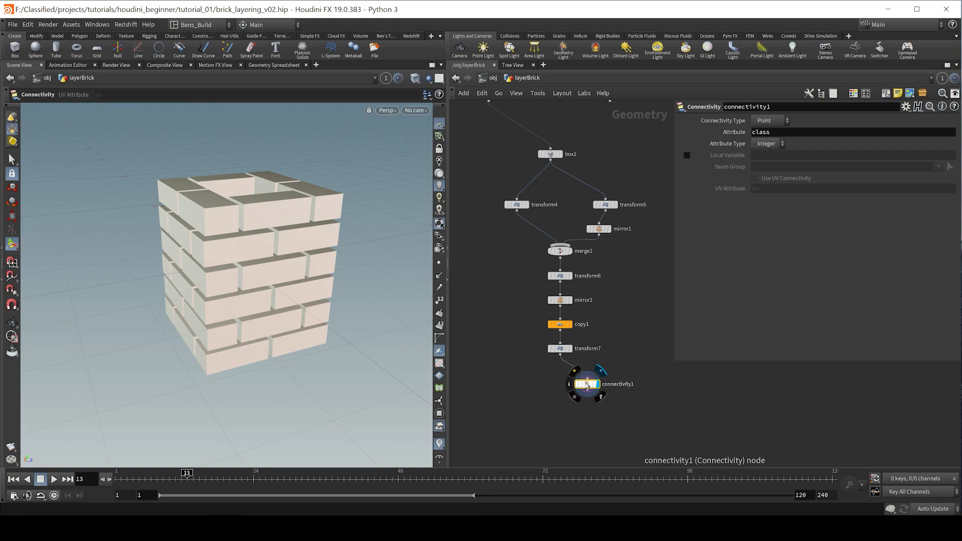
middle_click_drag(586, 385, 624, 342)
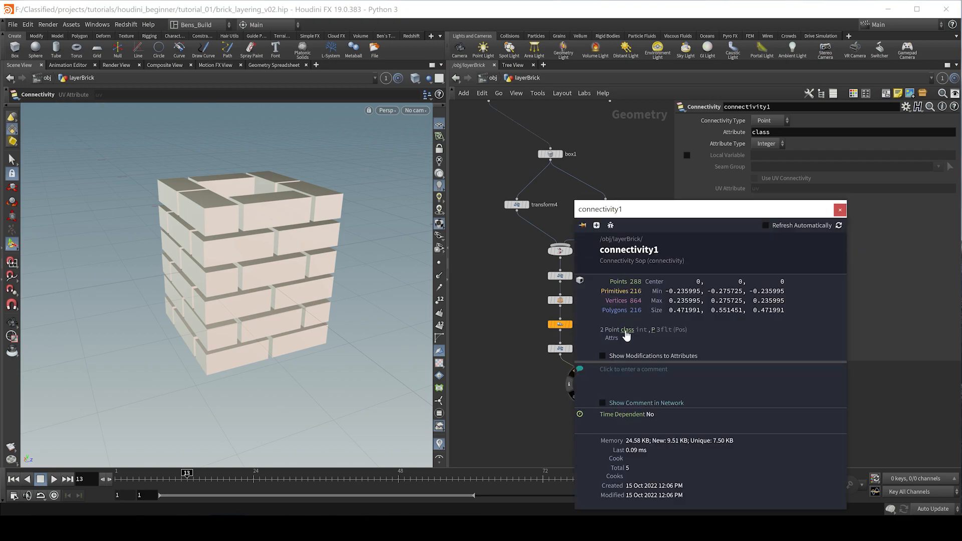
left_click(841, 211)
key("Escape")
left_click_drag(290, 255, 301, 286)
left_click(275, 65)
left_click(181, 106)
left_click(190, 107)
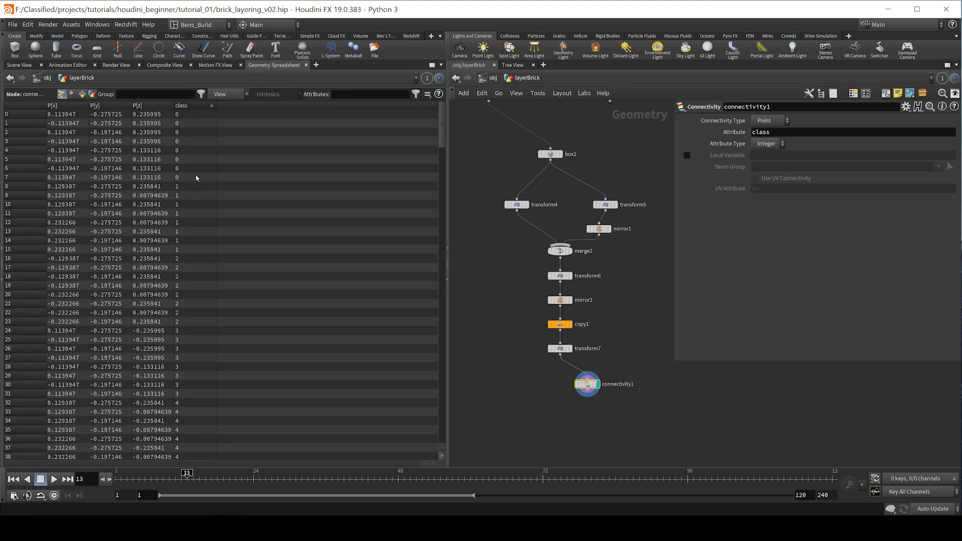
left_click(20, 65)
Add an Extract Centroid node below connectivity1 and set its Piece Elements to Point.
key("Tab")
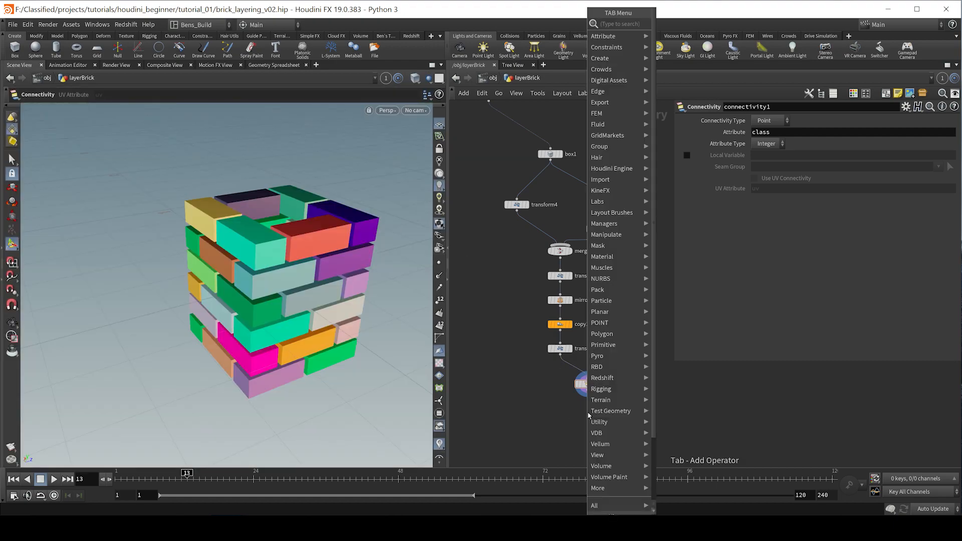
type("extract")
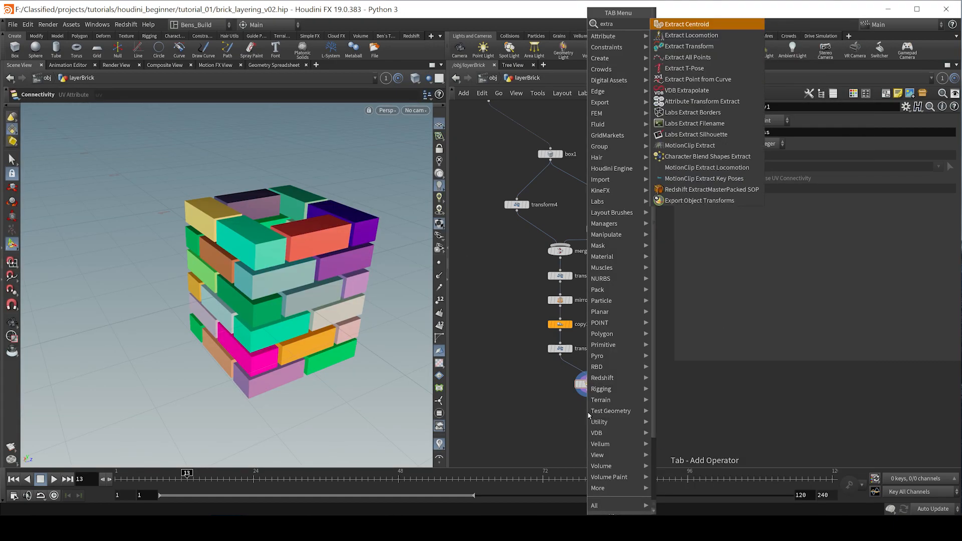
key("Return")
key("Return")
left_click(589, 416)
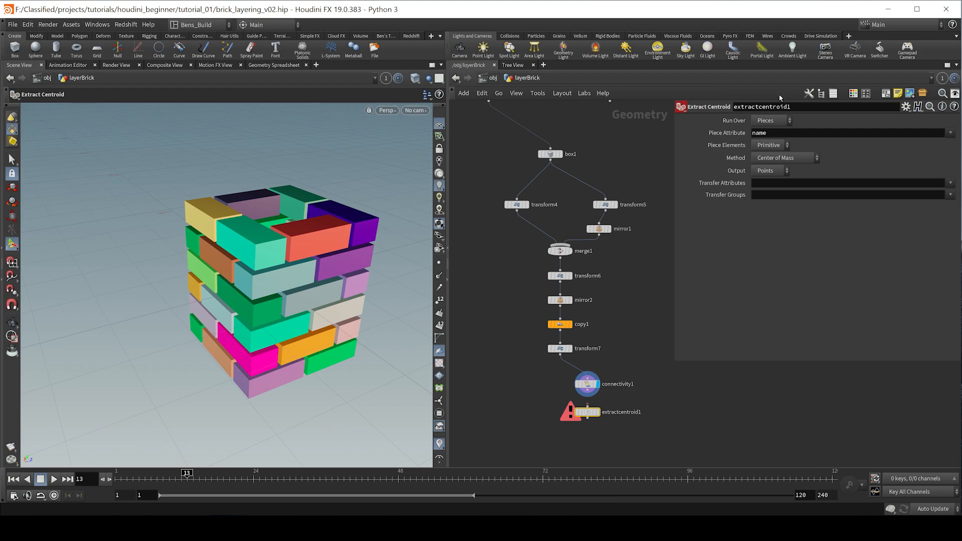
left_click(764, 121)
left_click(765, 122)
left_click(771, 145)
left_click(772, 149)
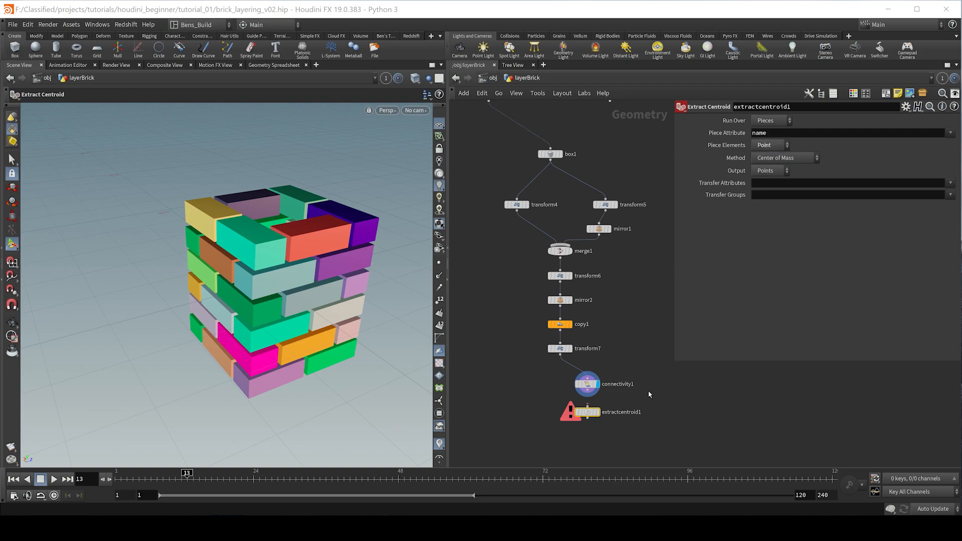
Wire connectivity1 into extractcentroid1 and display the Extract Centroid node.
left_click(593, 383)
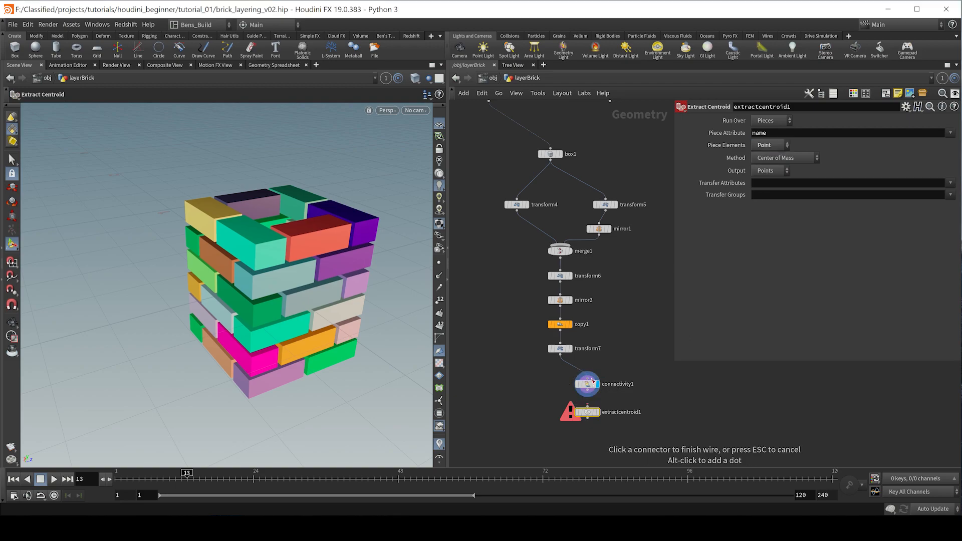
left_click(592, 380)
left_click_drag(561, 355, 588, 379)
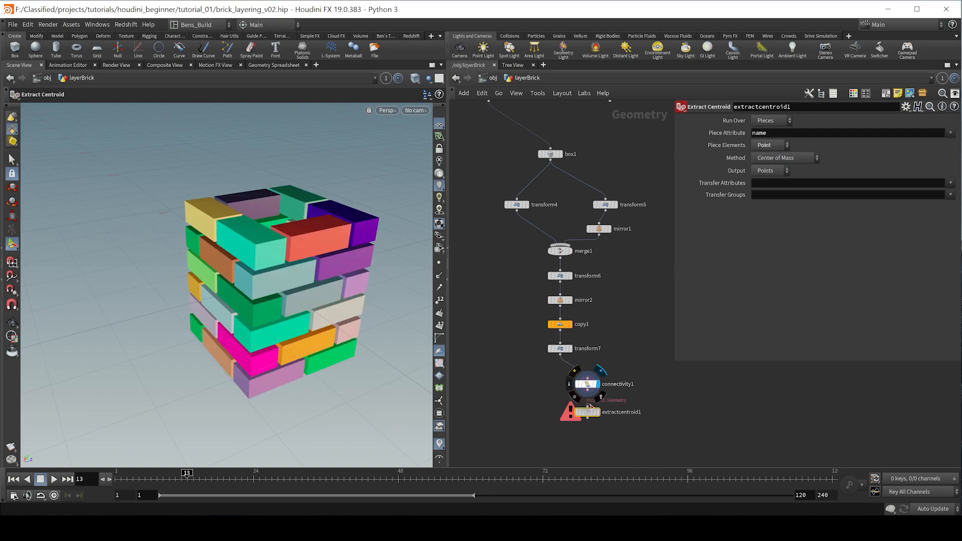
left_click(595, 387)
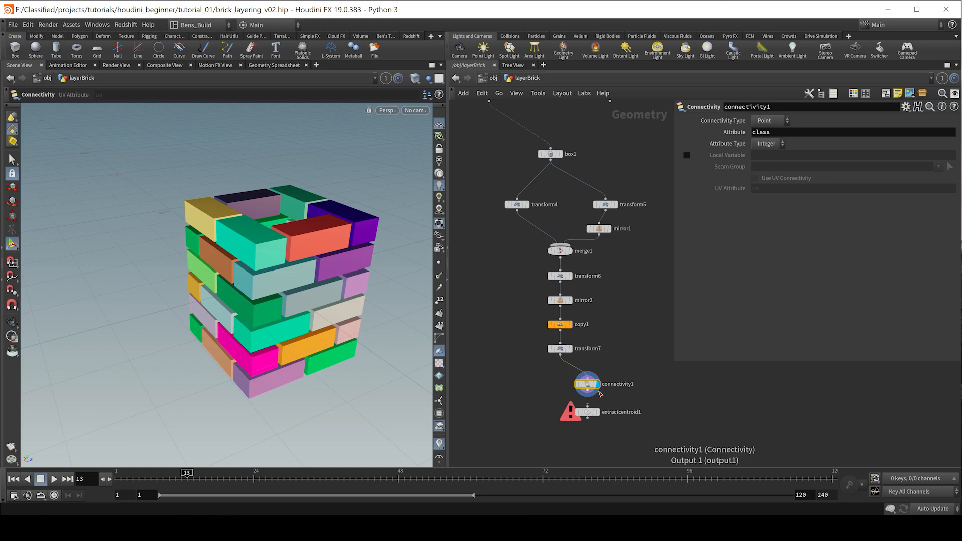
left_click_drag(588, 391, 588, 408)
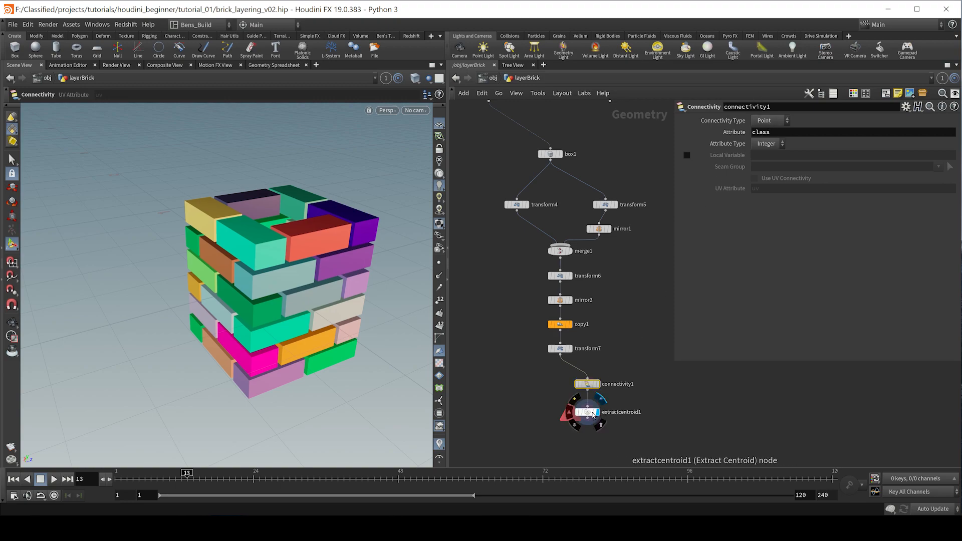
left_click(594, 414)
Set the Extract Centroid node's Piece Attribute to class.
left_click(790, 131)
type("class")
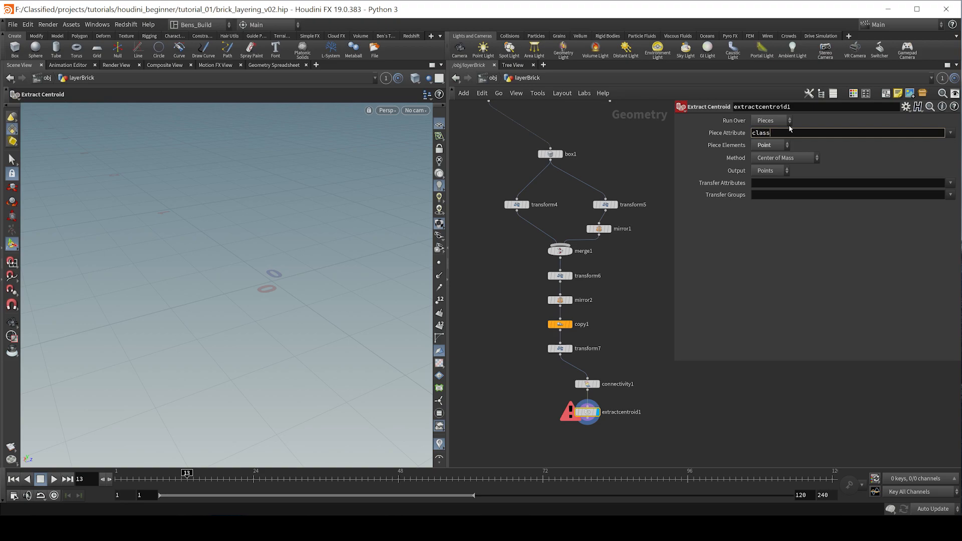
key("Return")
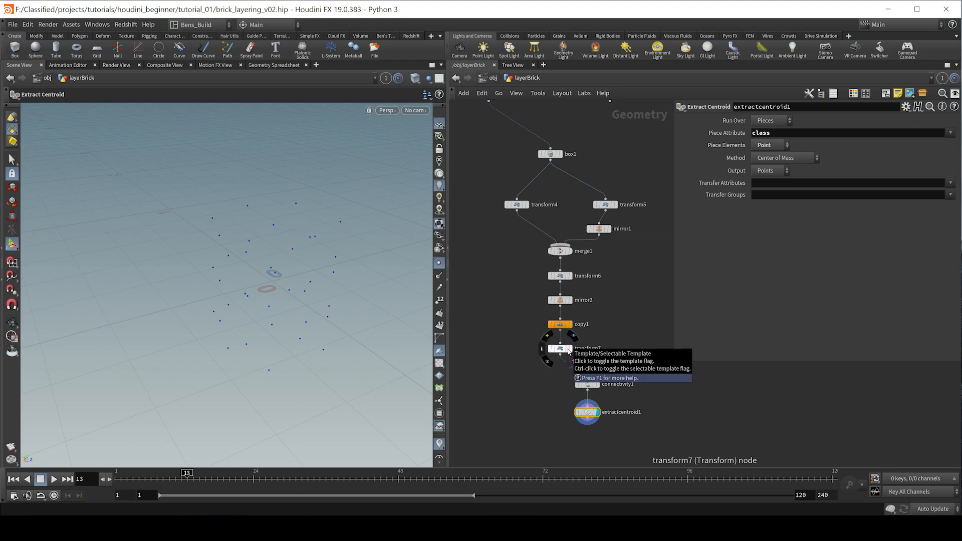
Turn on the template flag of transform7 to compare the brick outlines with the centroid points.
left_click(570, 349)
left_click_drag(399, 321, 291, 270, "alt")
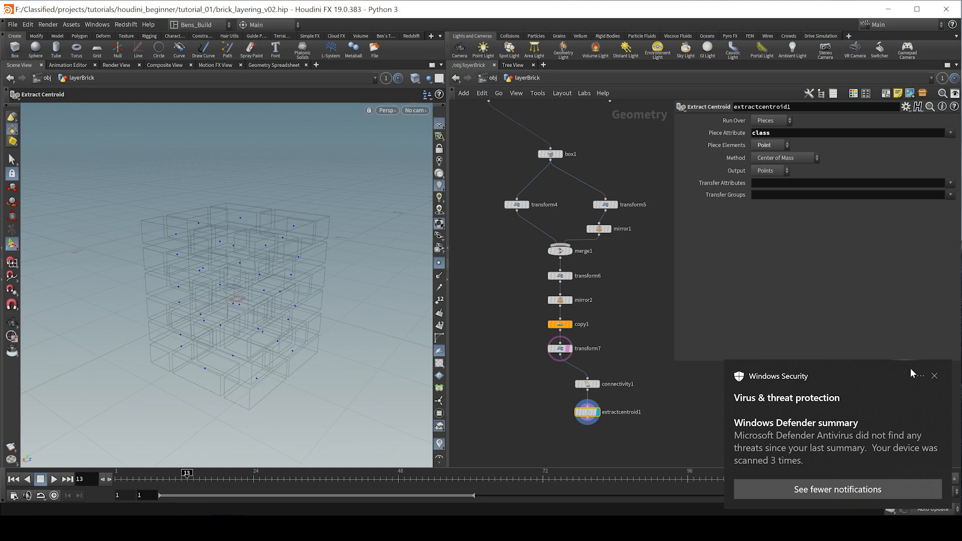
left_click(936, 379)
left_click_drag(330, 351, 378, 285, "alt")
left_click_drag(331, 247, 246, 341, "alt")
middle_click_drag(246, 341, 286, 281, "alt")
Inspect the Extract Centroid node's info and its point data in the Geometry Spreadsheet.
middle_click_drag(656, 371, 632, 307)
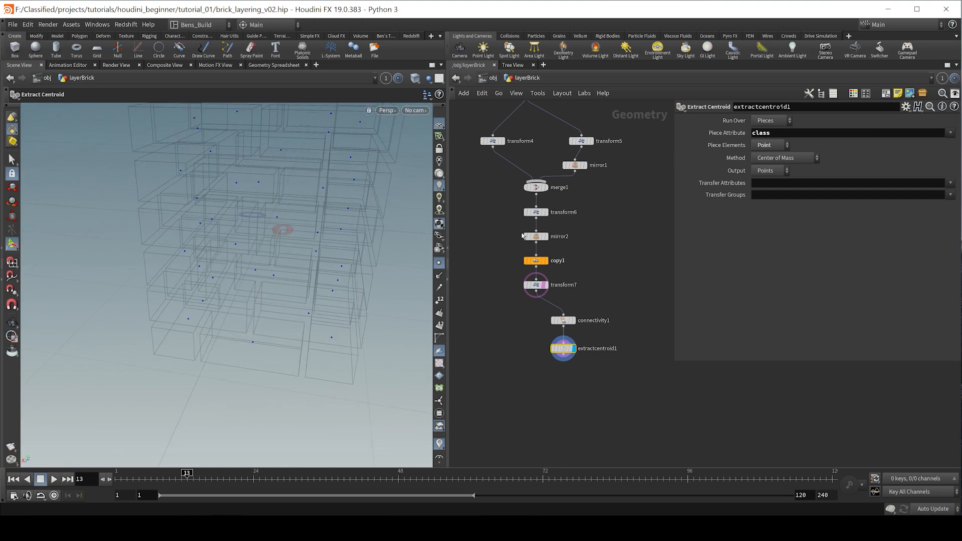
middle_click(557, 349)
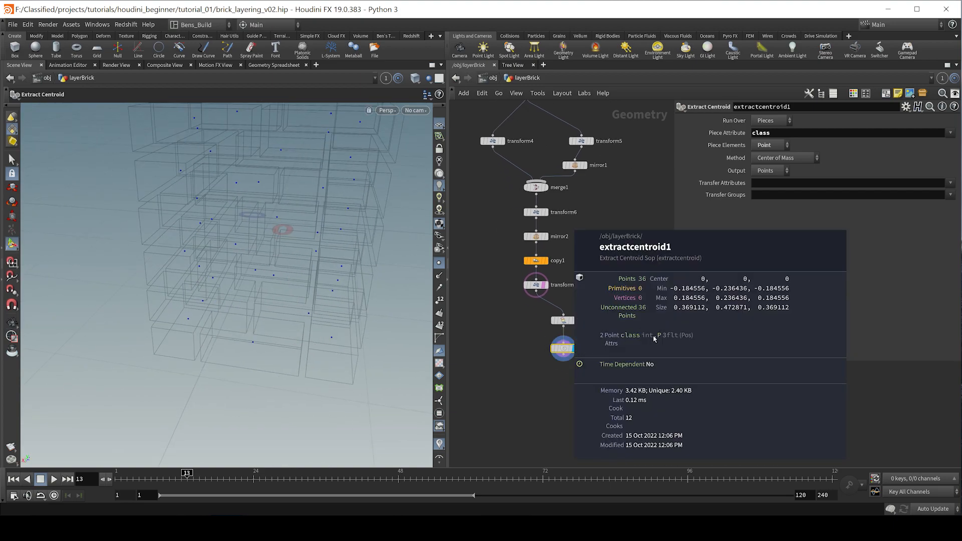
left_click(275, 65)
left_click(22, 65)
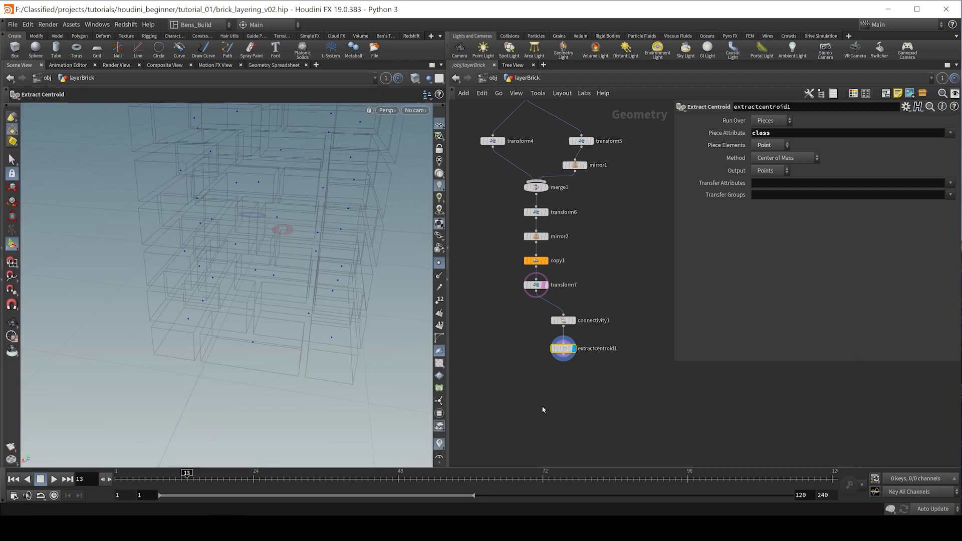
Add a Point Wrangle after extractcentroid1, connect it and display it.
key("Tab")
type("point w")
key("Down")
key("Return")
left_click(576, 385)
left_click(561, 382)
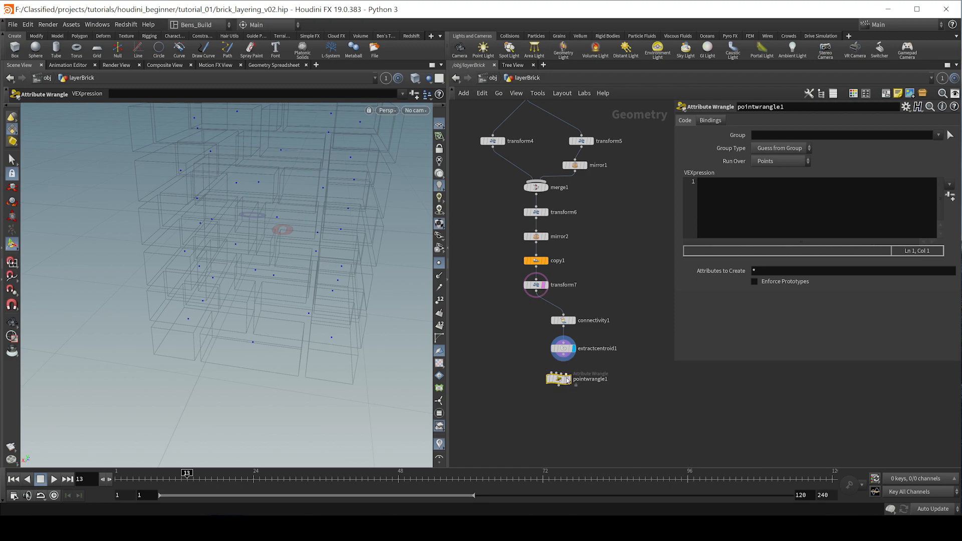
mouse_move(318, 282)
left_mouse_down("alt")
mouse_move(318, 333)
mouse_move(313, 296)
left_mouse_up("alt")
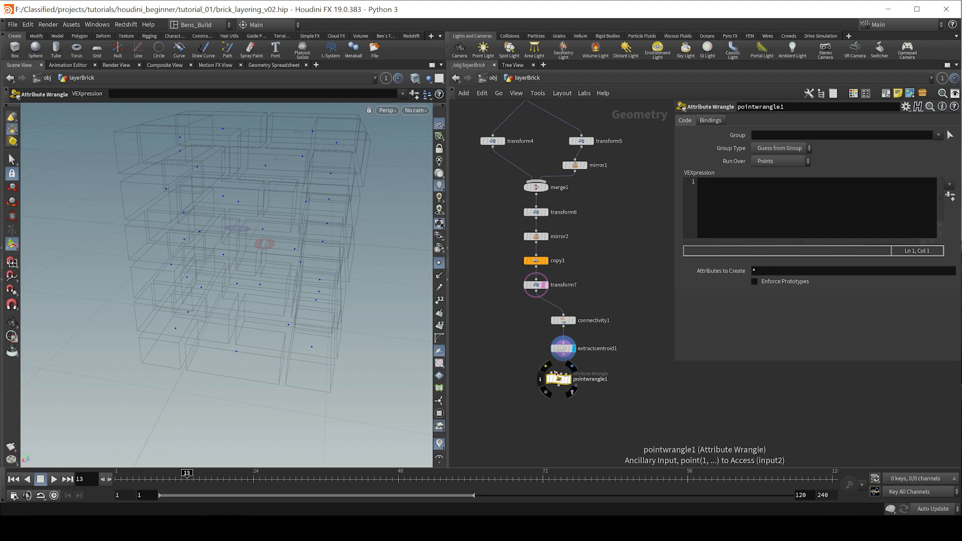
left_click(571, 379)
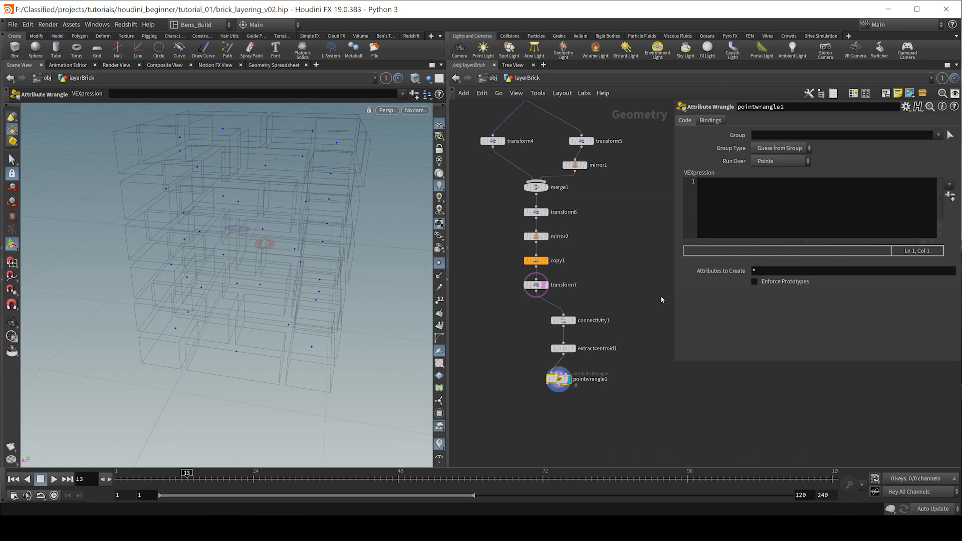
Review the network from the BRICK_01, BRICK_02 and BRICK_03 nulls down to the point wrangle.
left_click(747, 221)
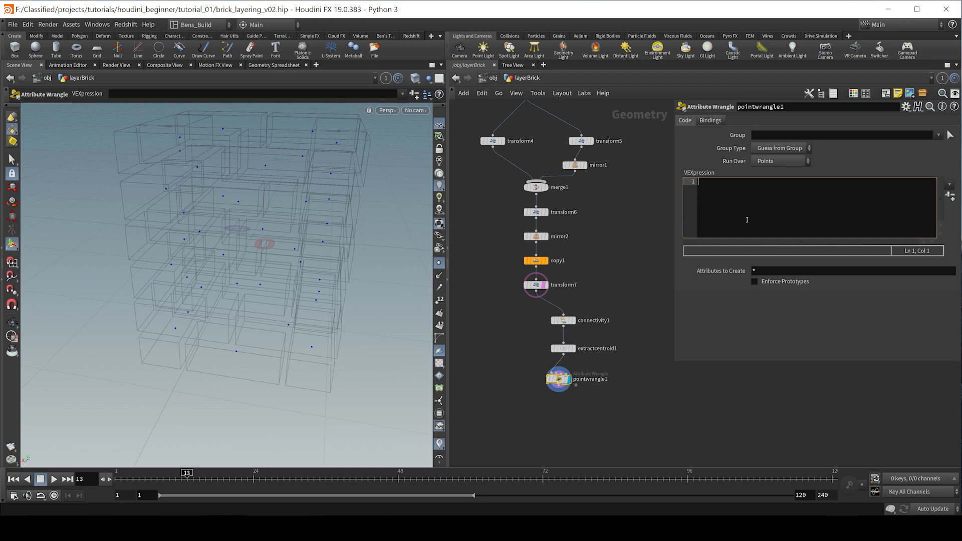
scroll(604, 262, "down", 4)
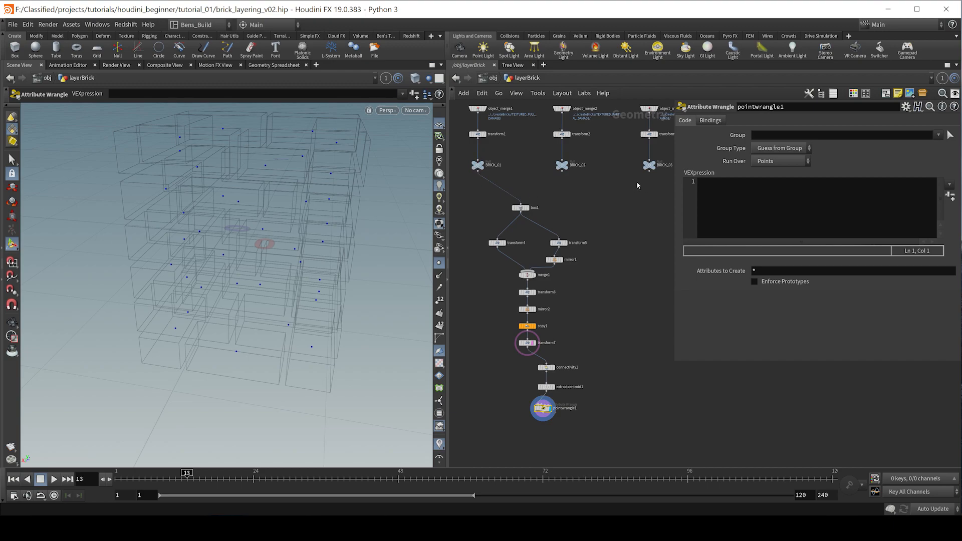
middle_click_drag(637, 189, 619, 241)
left_click_drag(655, 238, 591, 230)
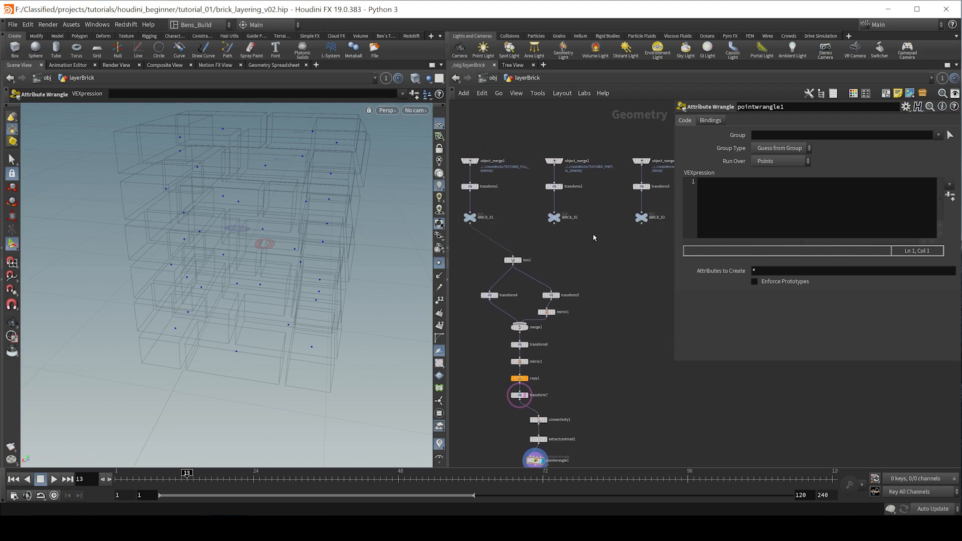
middle_click_drag(627, 303, 626, 271)
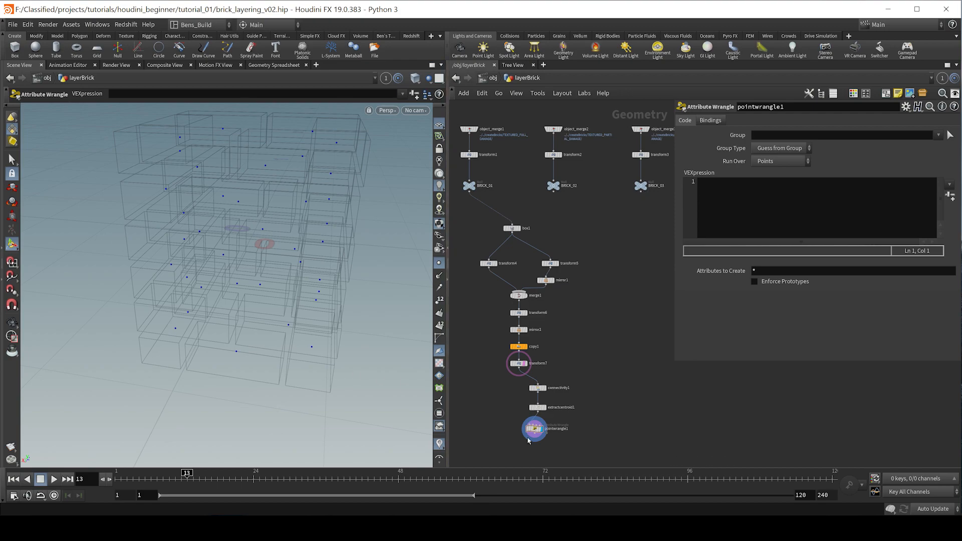
middle_click(543, 431)
middle_click_drag(562, 428, 568, 350)
Add an Instance node below pointwrangle1, connect it to the wrangle's output and display it.
scroll(568, 350, "up", 2)
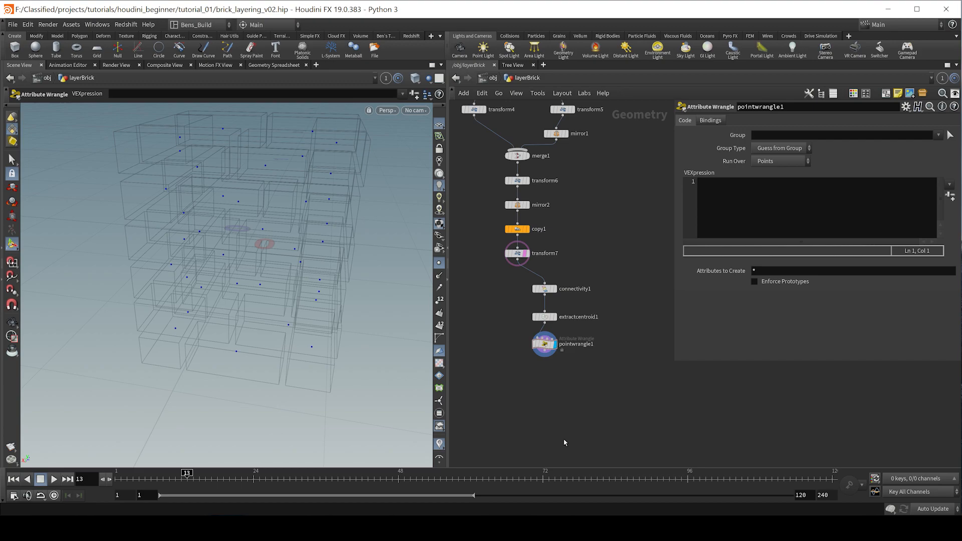
scroll(557, 336, "up", 2)
key("Tab")
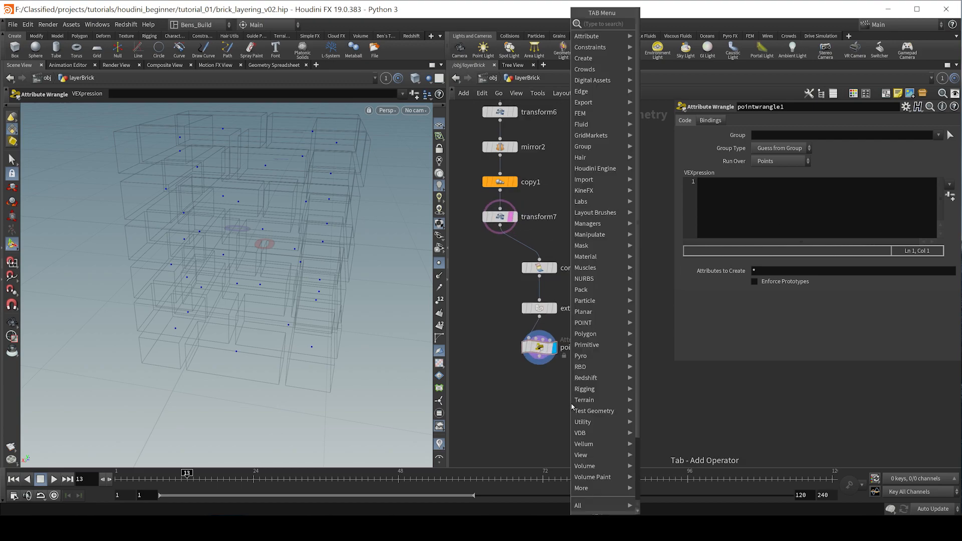
type("in")
key("Down")
key("Return")
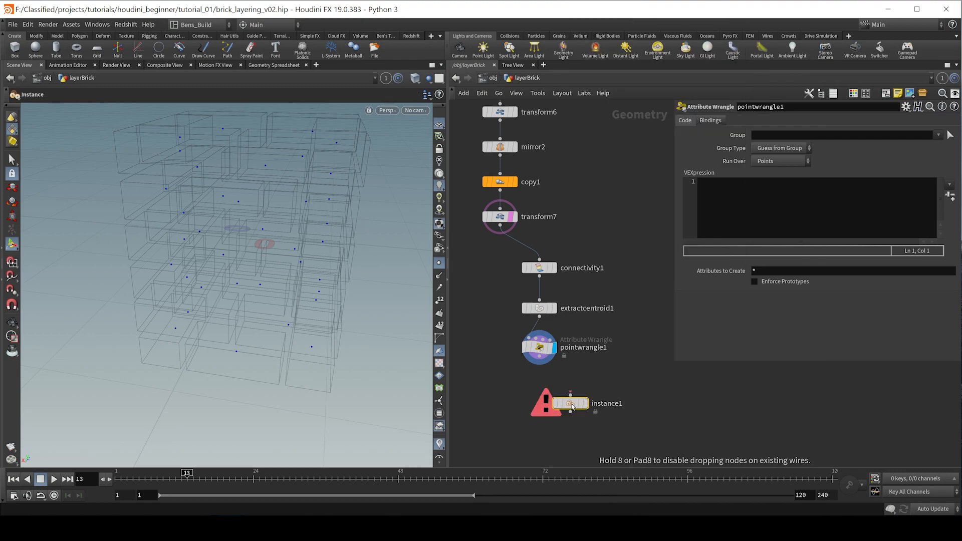
left_click(571, 405)
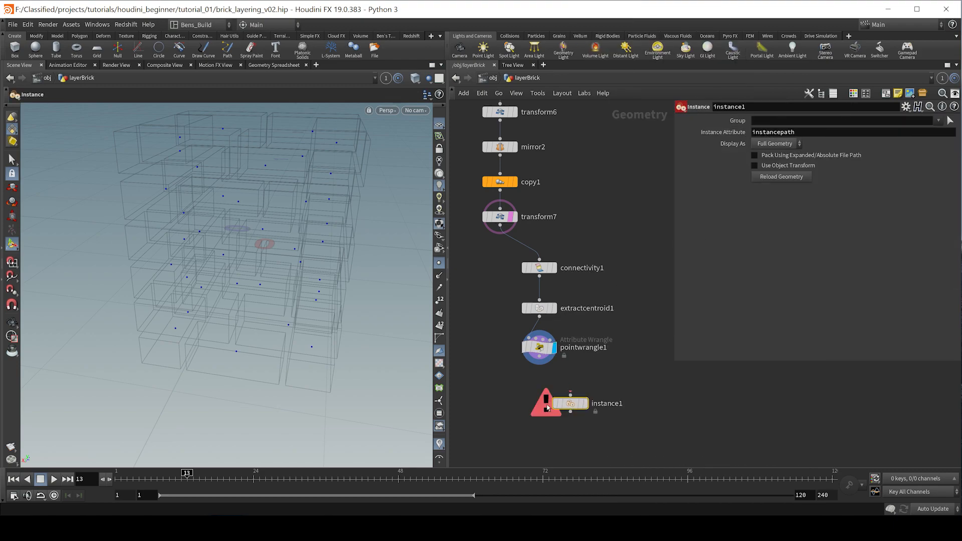
left_click_drag(572, 396, 539, 357)
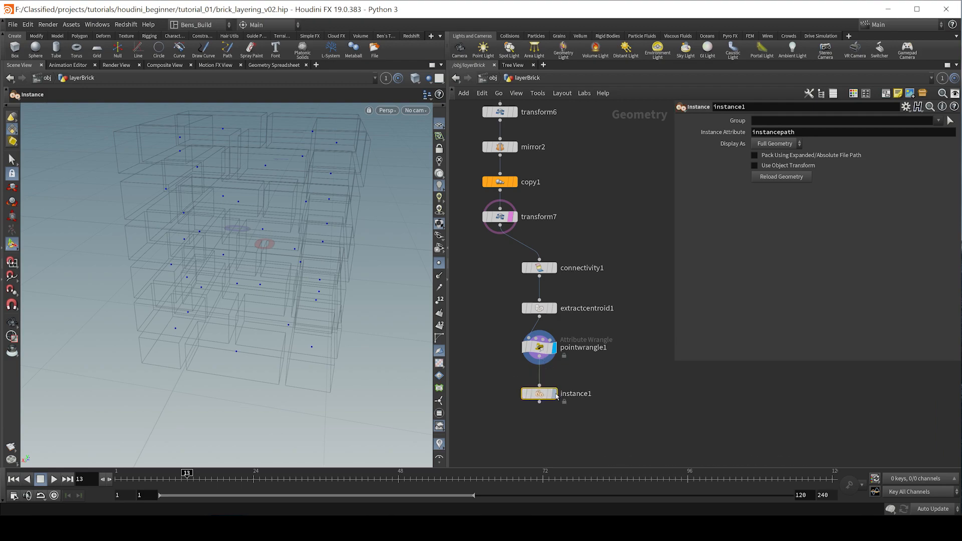
left_click(554, 393)
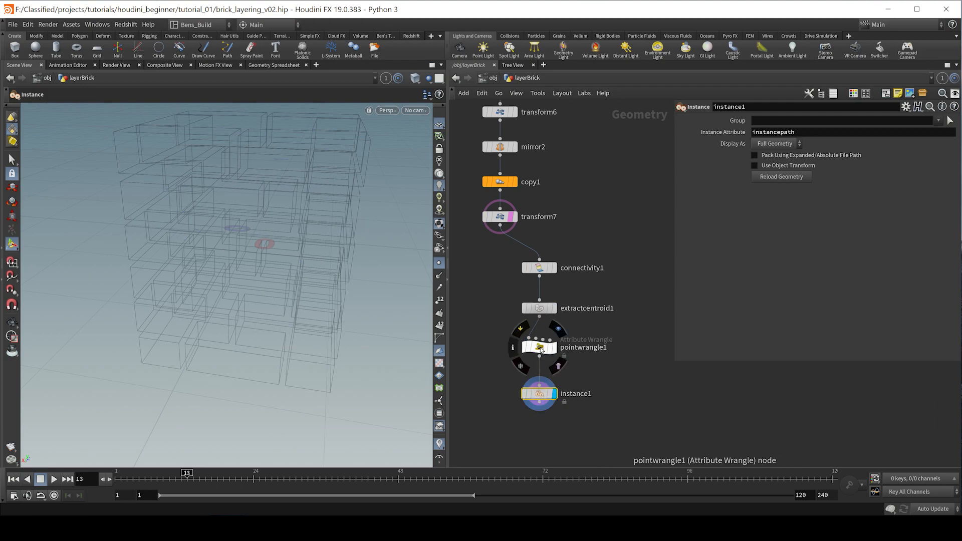
In pointwrangle1, write string prefix = chs("prefix"); and create the Prefix parameter from the code.
left_click(540, 347)
middle_click(544, 346)
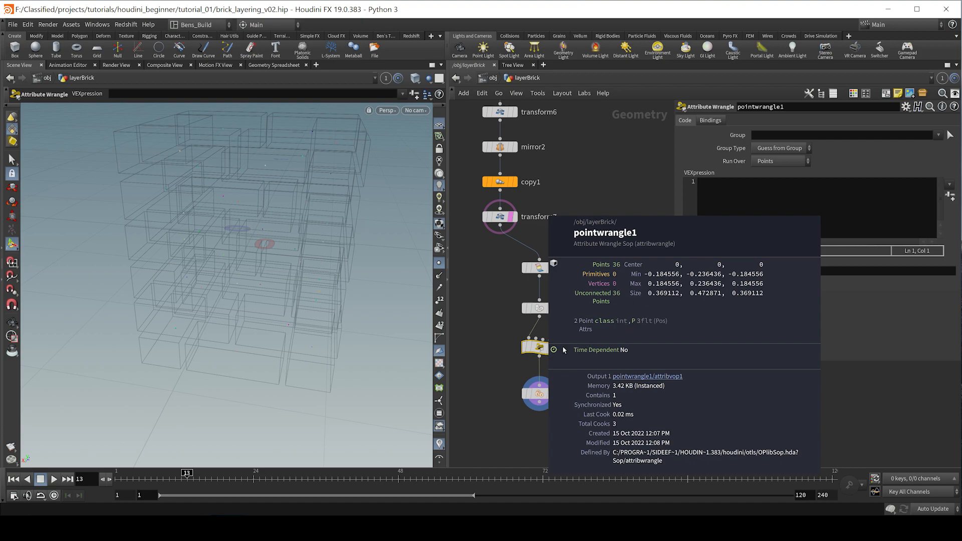
left_click(794, 236)
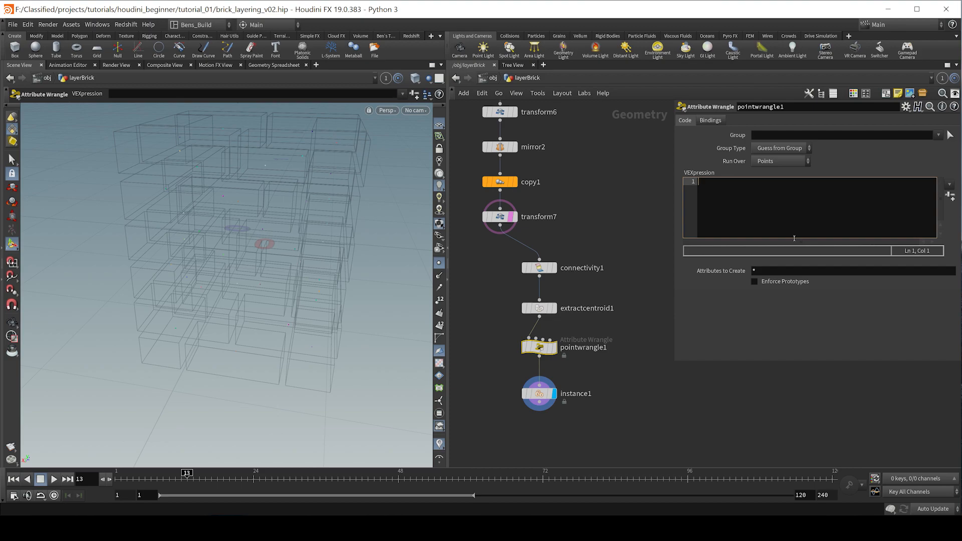
type("string ")
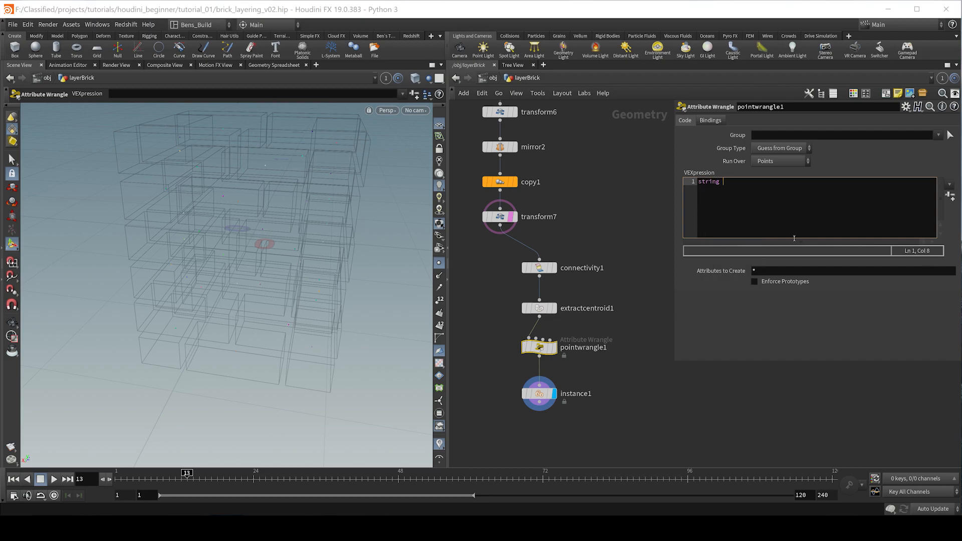
type("prefix = chs(\"prefix\");")
left_click(950, 197)
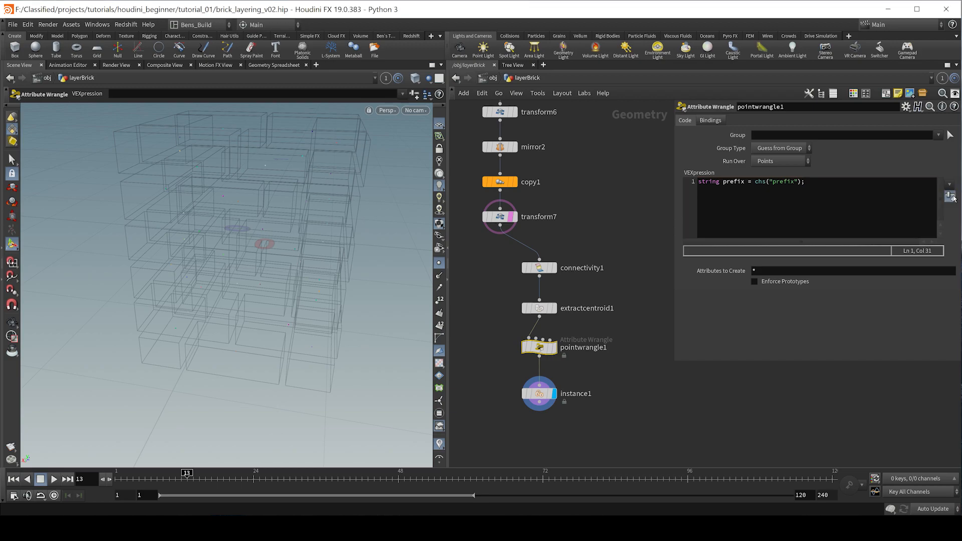
Set the wrangle's Prefix parameter to op:/obj/layerBrick/BRICK_0, the shared path of the three brick nulls.
left_click(853, 297)
scroll(607, 425, "down", 3)
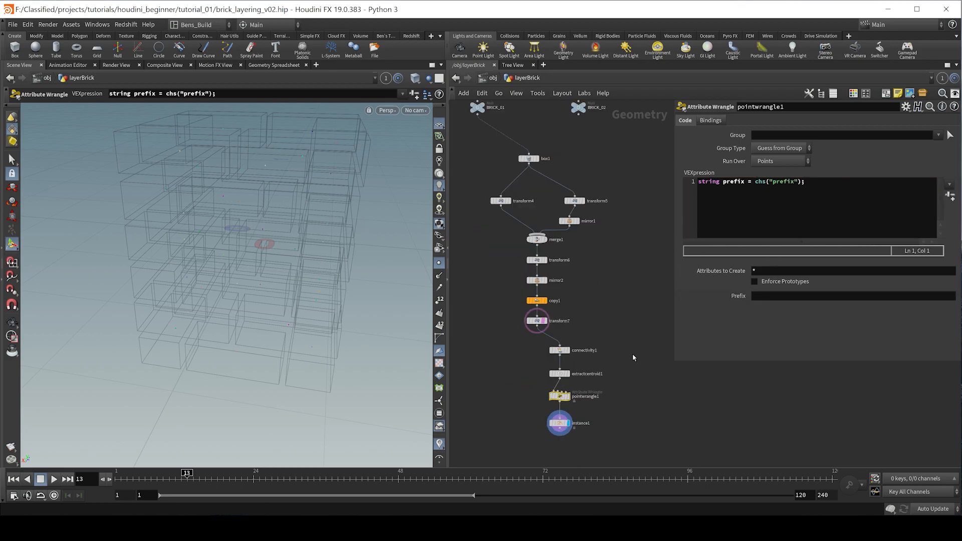
scroll(633, 354, "down", 2)
left_click(791, 297)
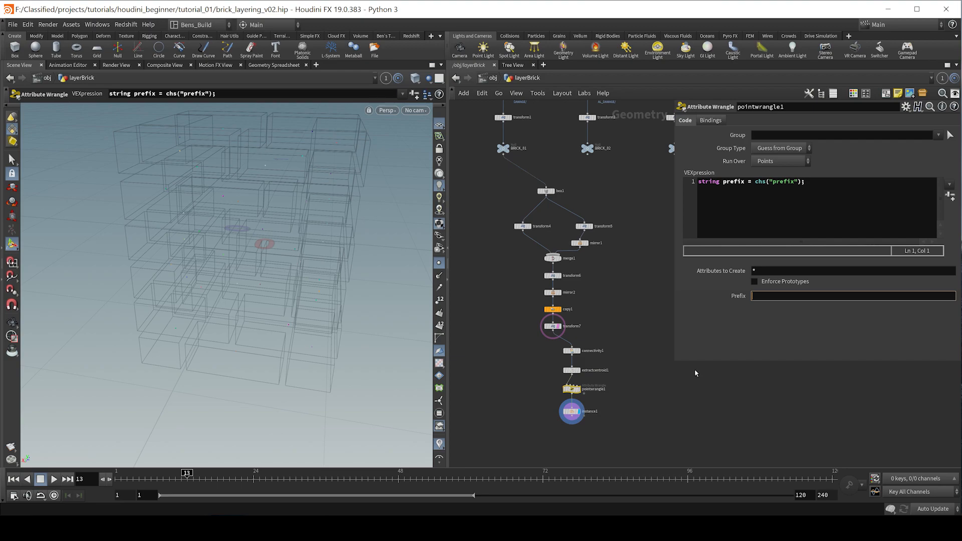
type("op:")
scroll(531, 140, "up", 1)
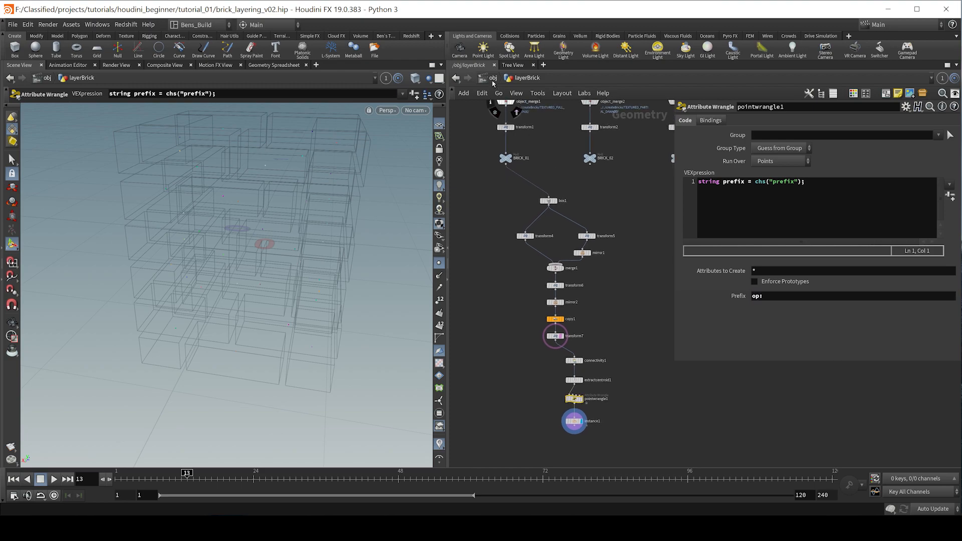
left_click(494, 78)
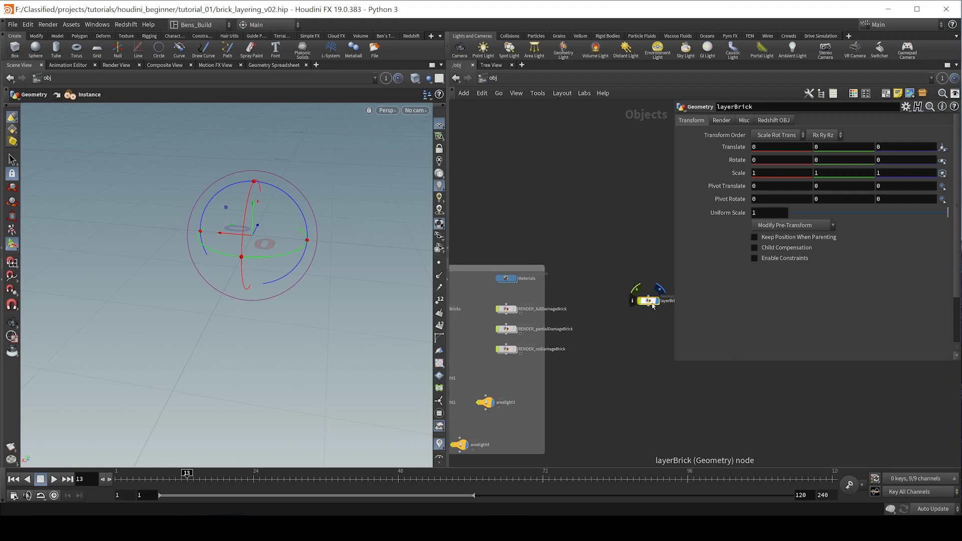
double_click(652, 302)
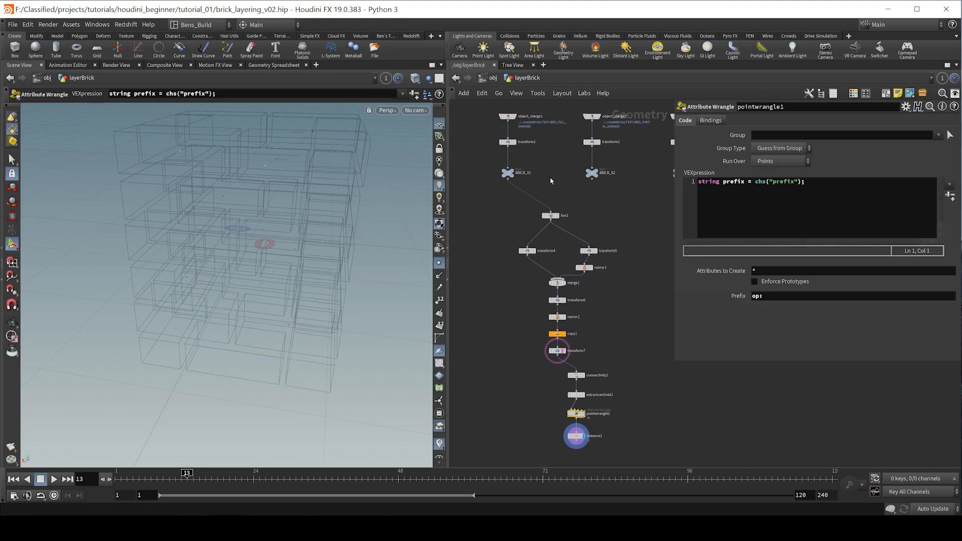
left_click(792, 296)
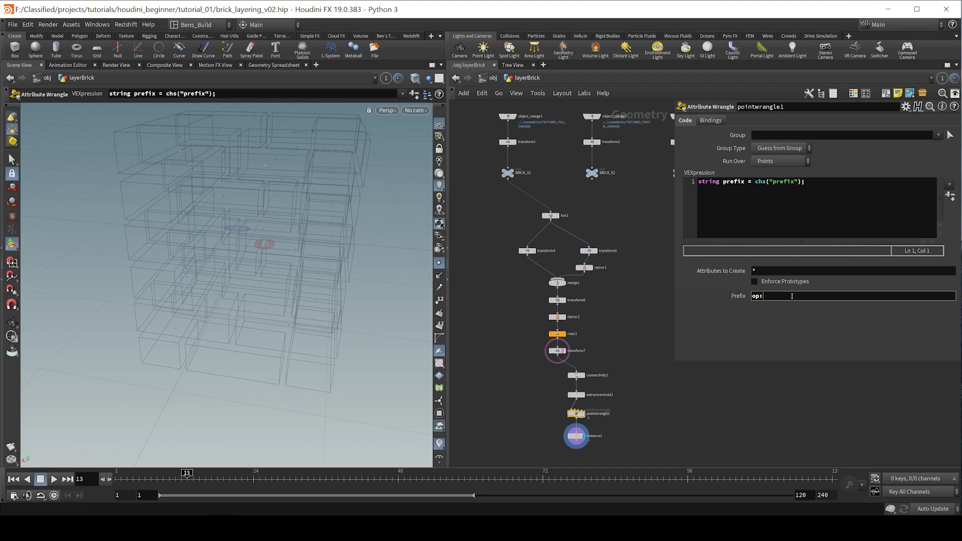
type("/obj/layerBrick/BRICK_")
key("Return")
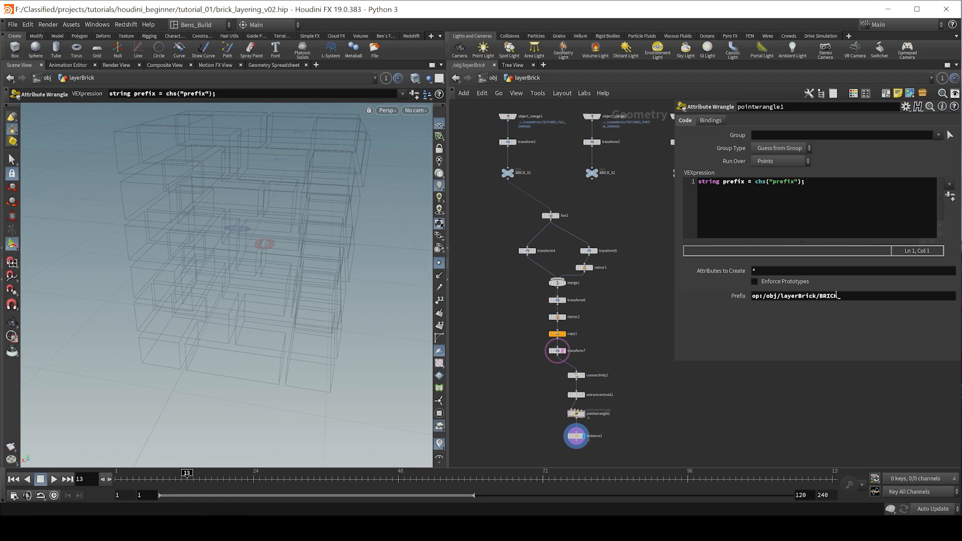
left_click(855, 299)
type("0")
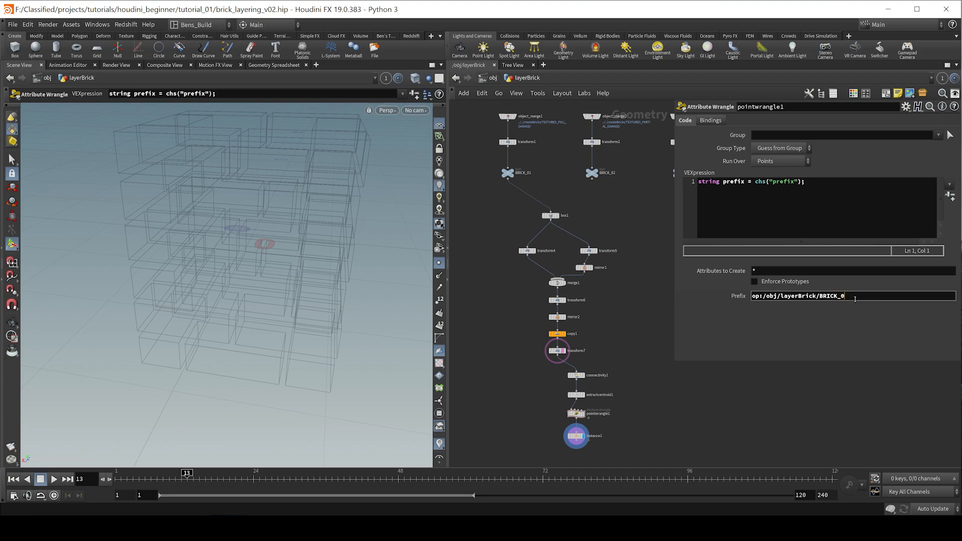
key("Return")
middle_click_drag(612, 179, 575, 192)
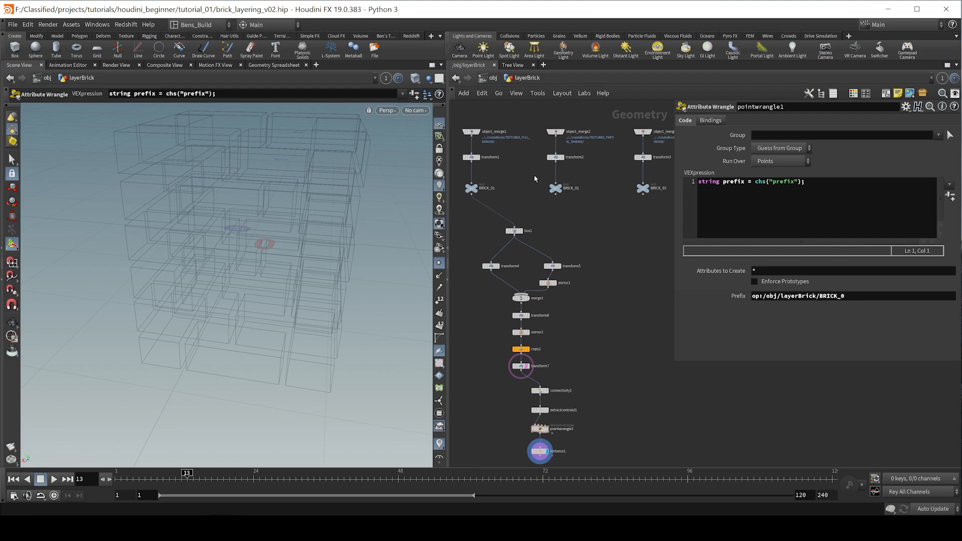
mouse_move(487, 193)
left_click(838, 184)
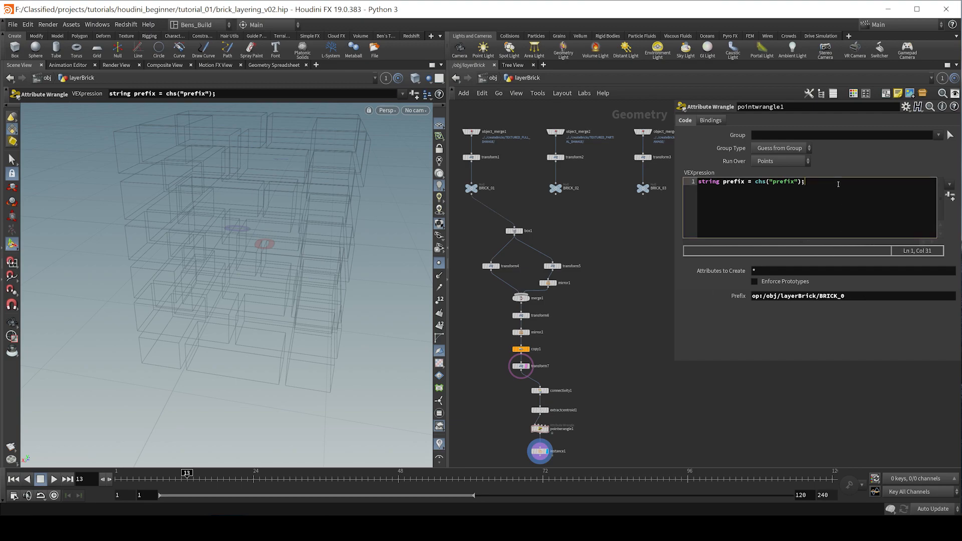
key("Return")
type("i@num = rand(")
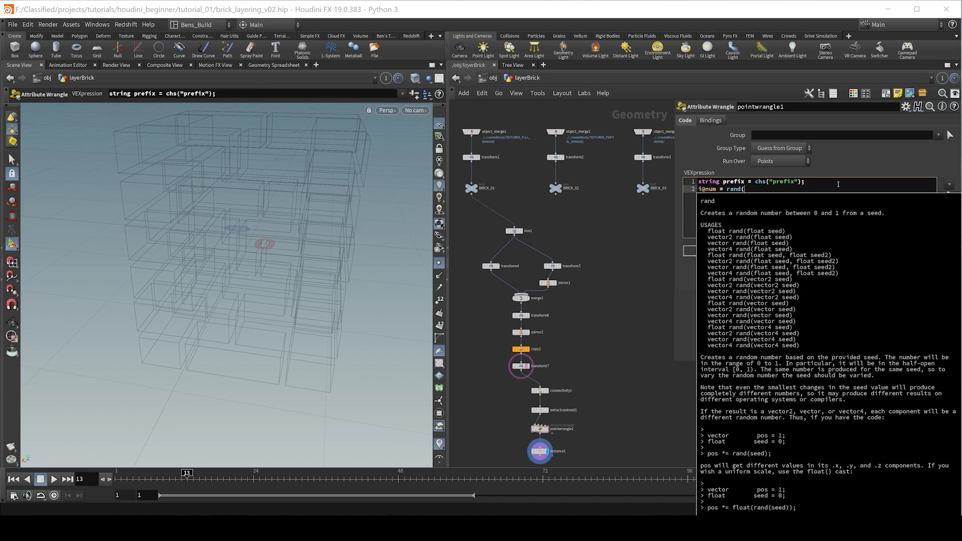
type("@ptnum")
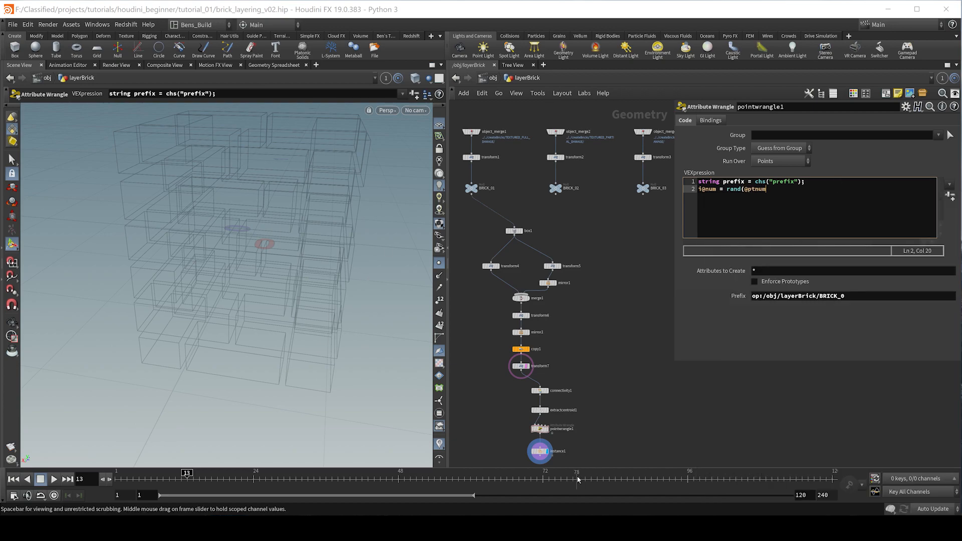
type(" +")
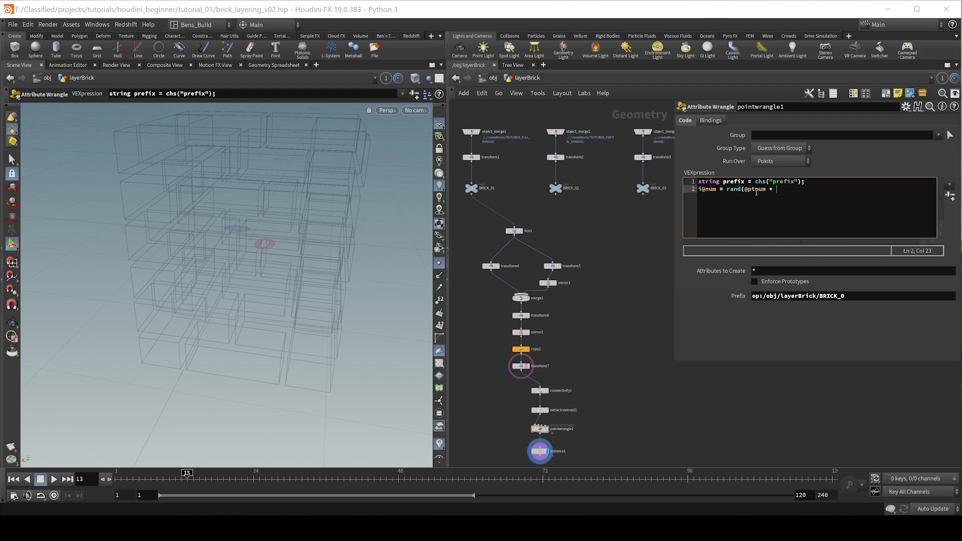
type(" 38);")
key("Left")
key("Left")
type("fit(")
key("BackSpace")
type("01(")
key("Right")
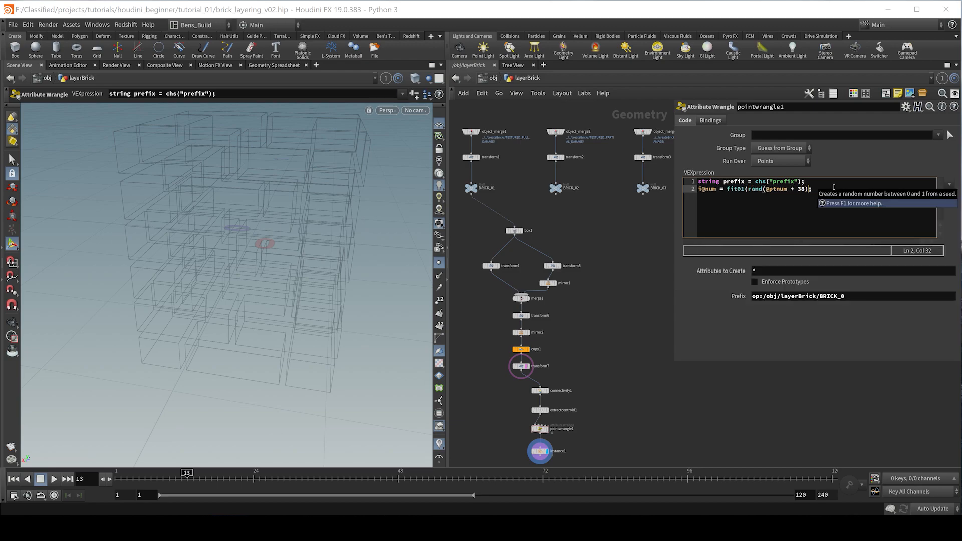
key("BackSpace")
type(",")
key("BackSpace")
key("BackSpace")
left_click_drag(748, 189, 808, 190)
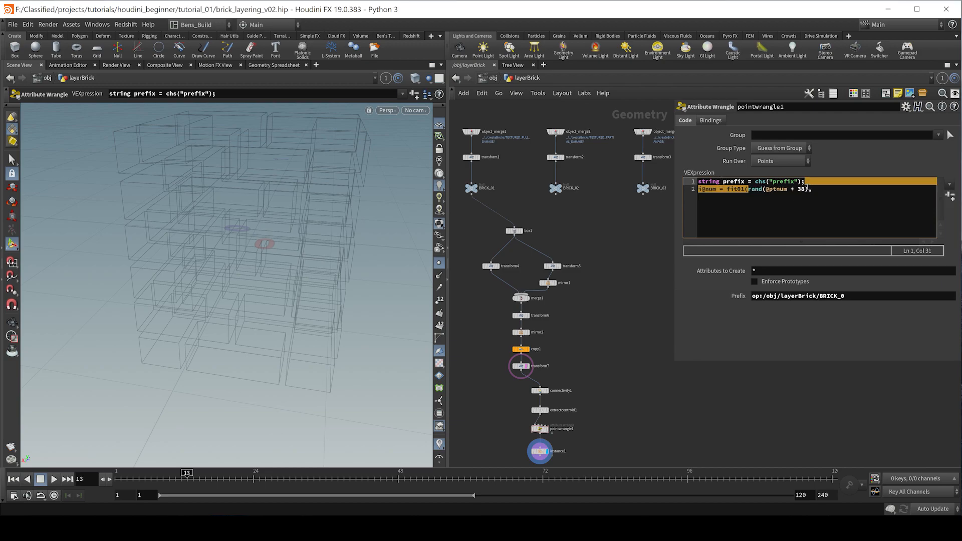
type(",")
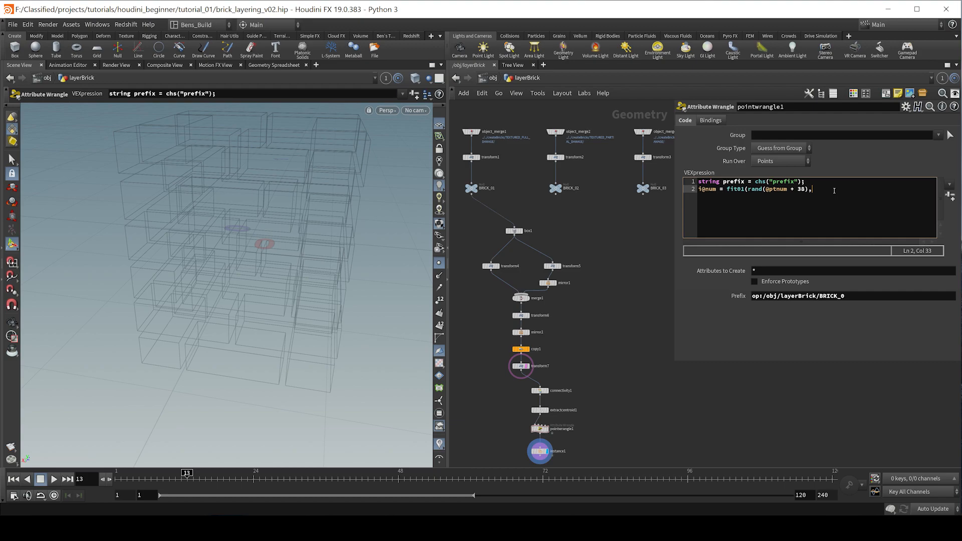
type("1")
type(",")
type("3")
key("BackSpace")
type("4")
type(")")
left_click_drag(827, 190, 731, 189)
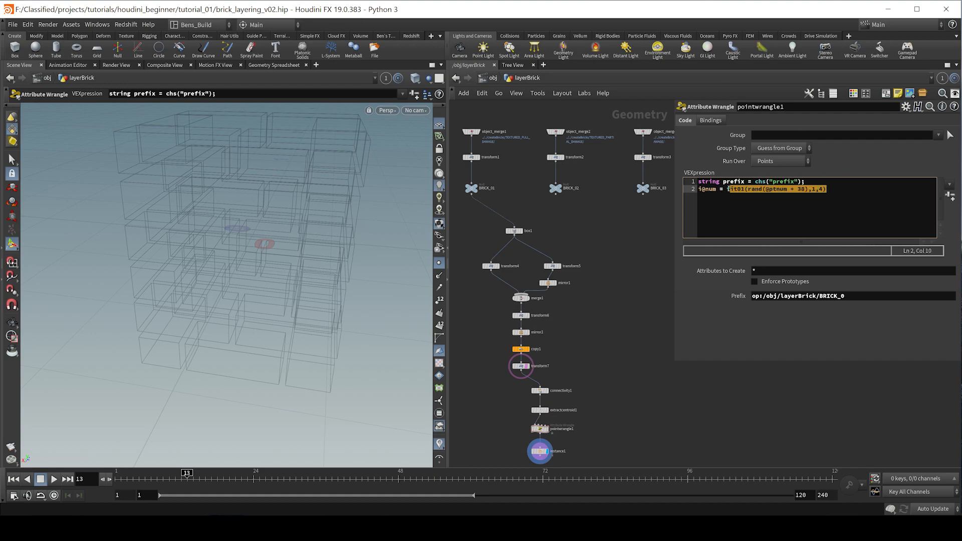
left_click(728, 190)
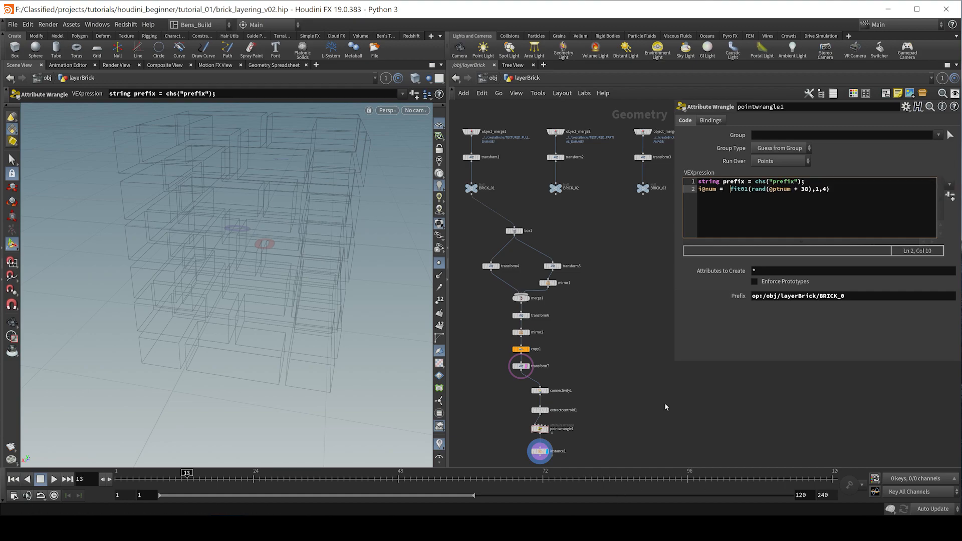
type("int(")
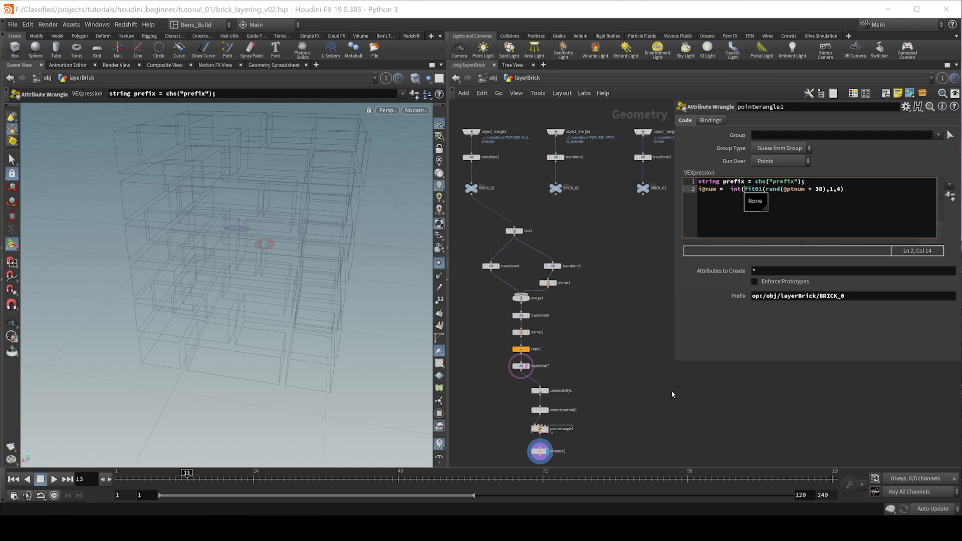
left_click(867, 190)
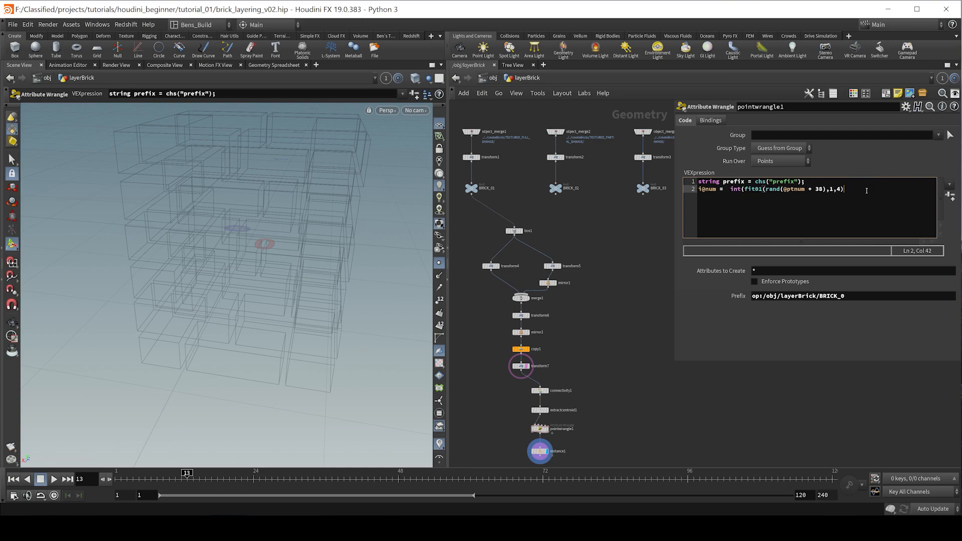
type(");")
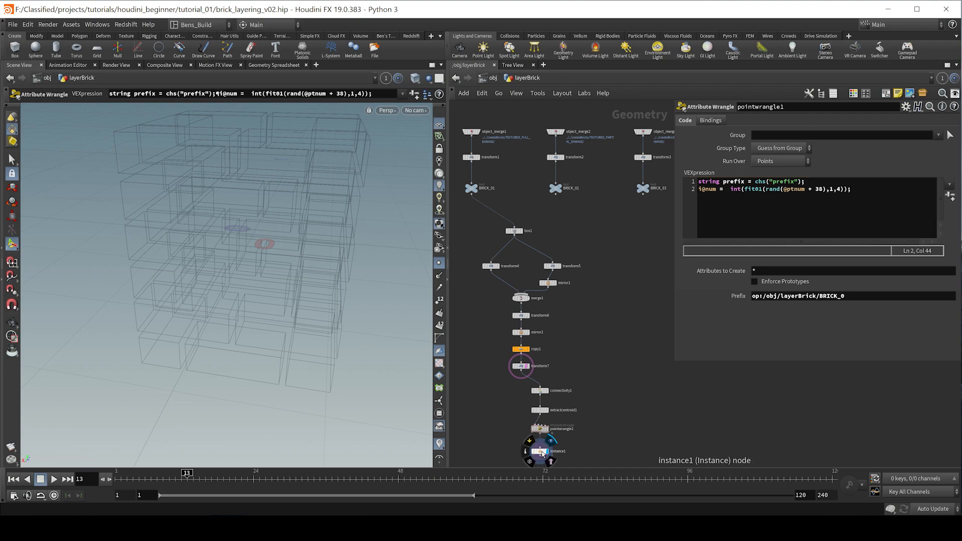
Display pointwrangle1 and examine the points' num attribute in the Geometry Spreadsheet against the i@num code.
mouse_move(550, 435)
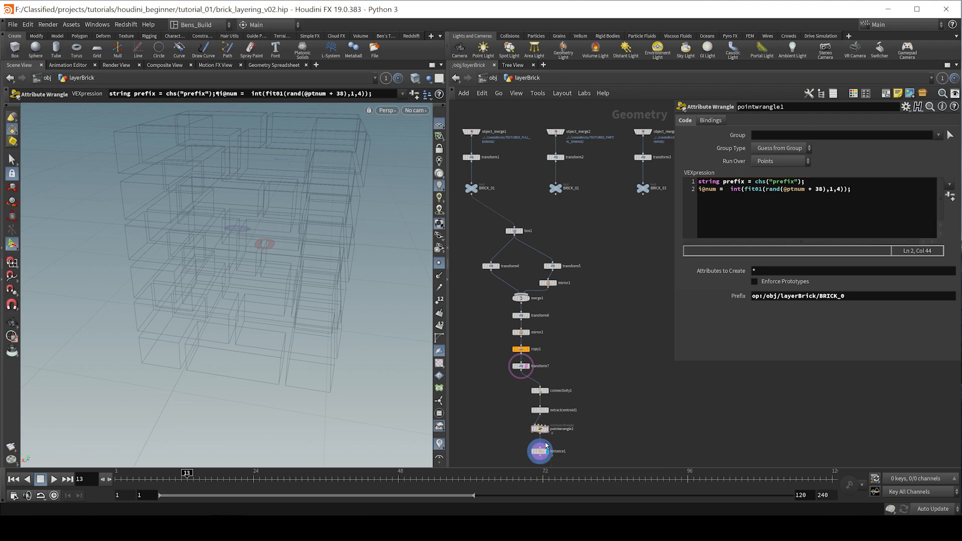
left_click(550, 431)
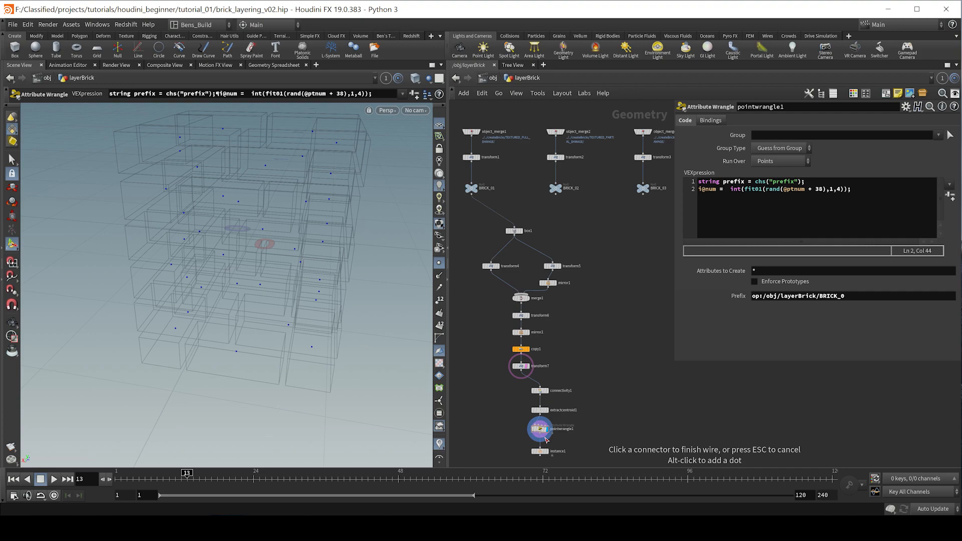
left_click(275, 65)
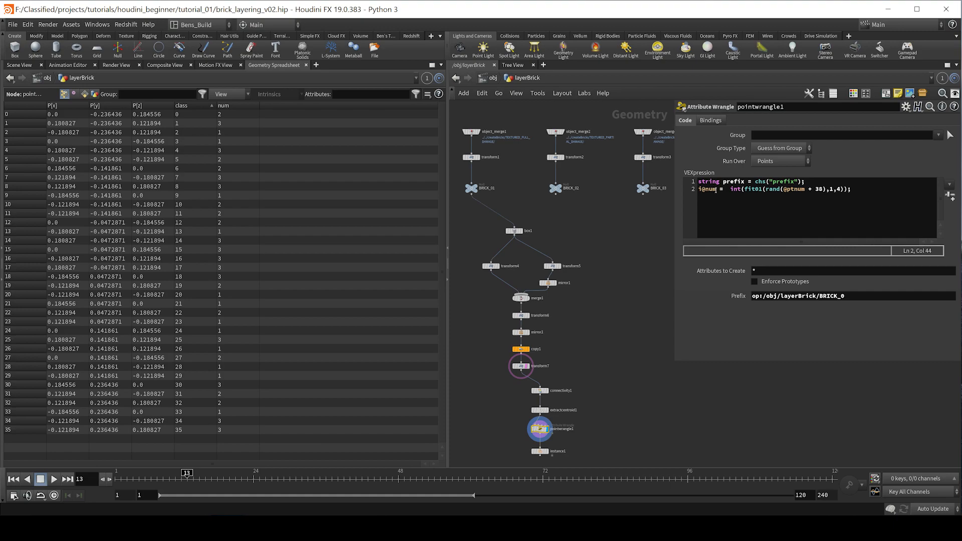
left_click_drag(717, 190, 695, 193)
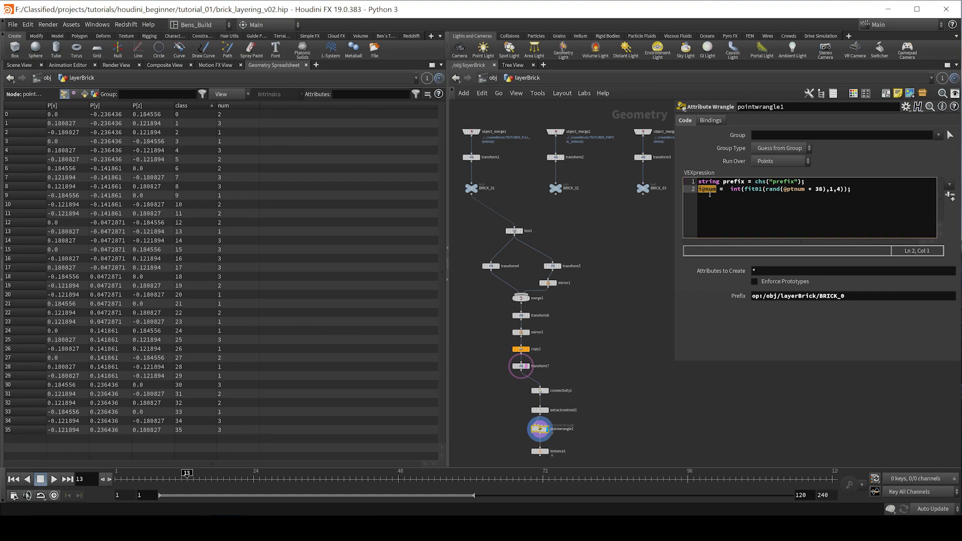
Replace i@num in pointwrangle1's second code line with a local integer variable, int num, and start a third line.
type("int num")
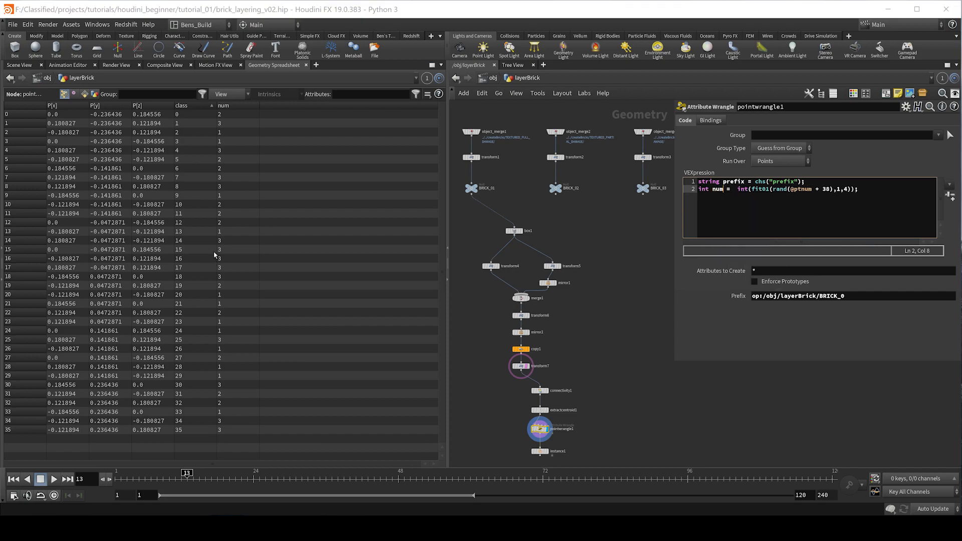
left_click(903, 189)
key("Return")
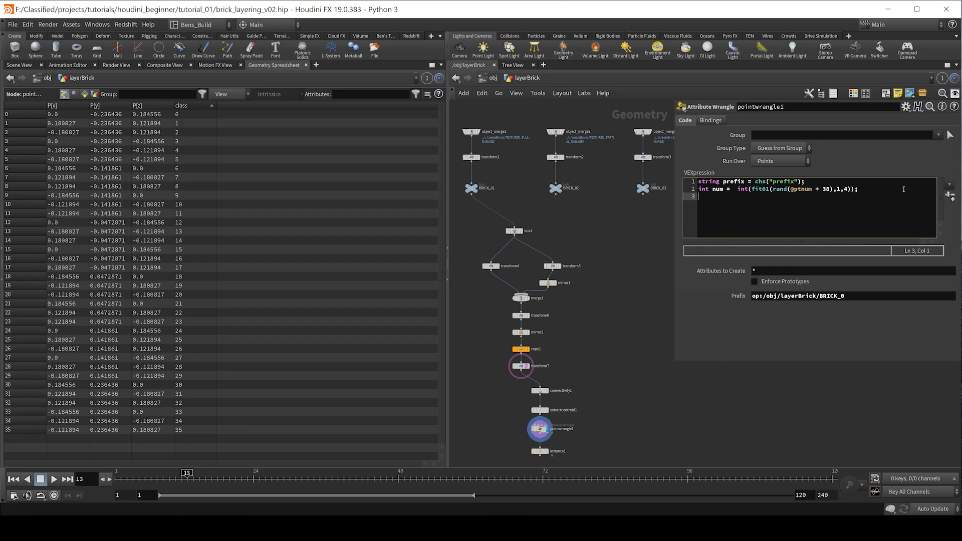
Add the third code line s@instancepath = prefix + itoa(num); to pointwrangle1 and widen the instancepath column in the spreadsheet.
type("s@")
key("Escape")
type("tan")
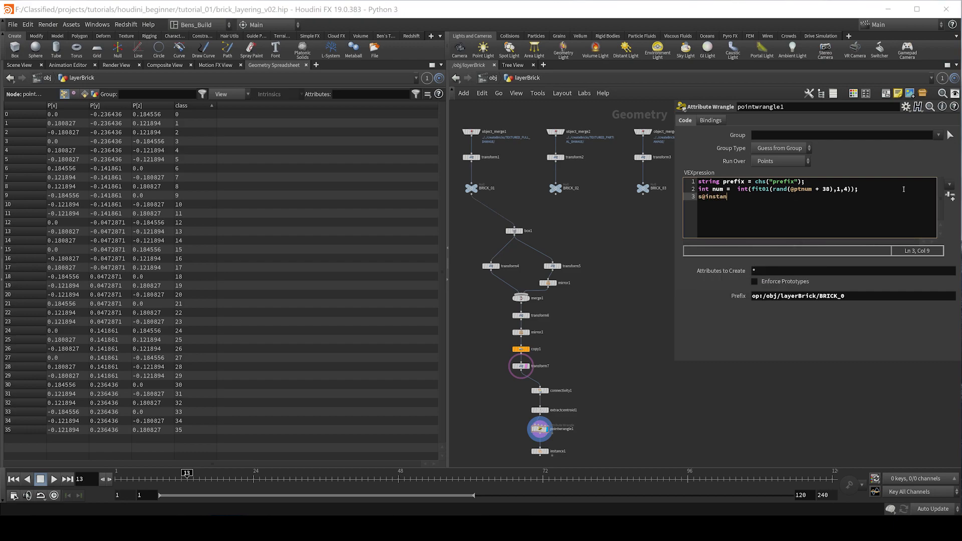
type("cepath = prefix")
type("+ \"")
key("BackSpace")
type("itoa(")
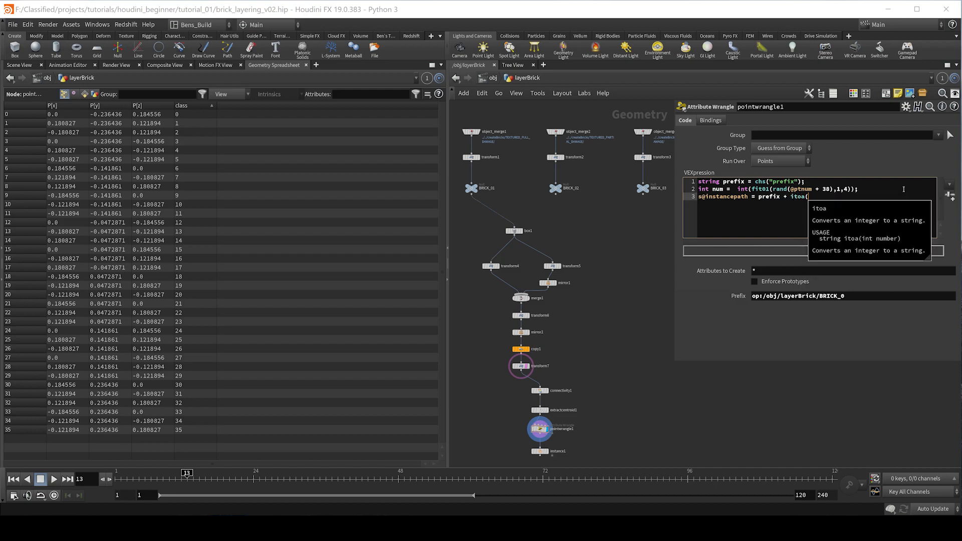
type("num")
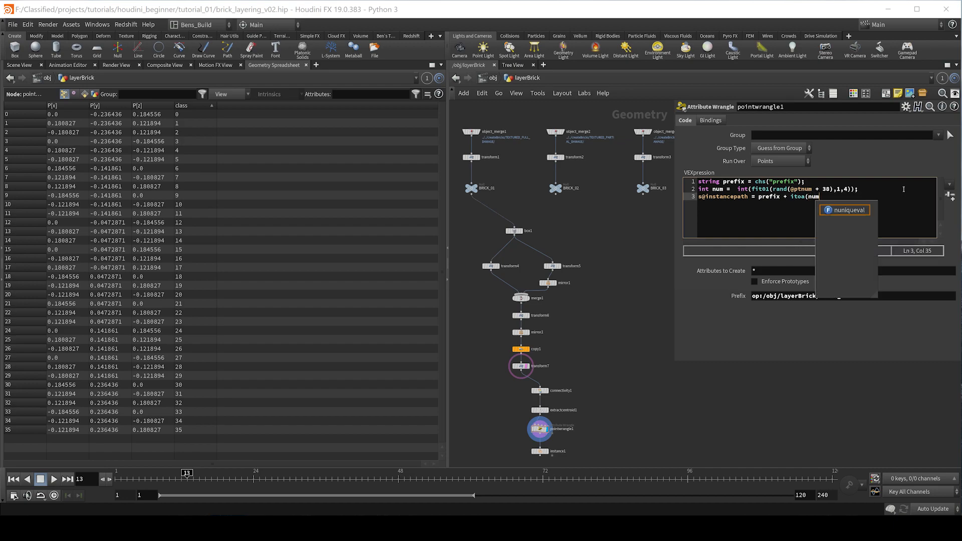
type(");")
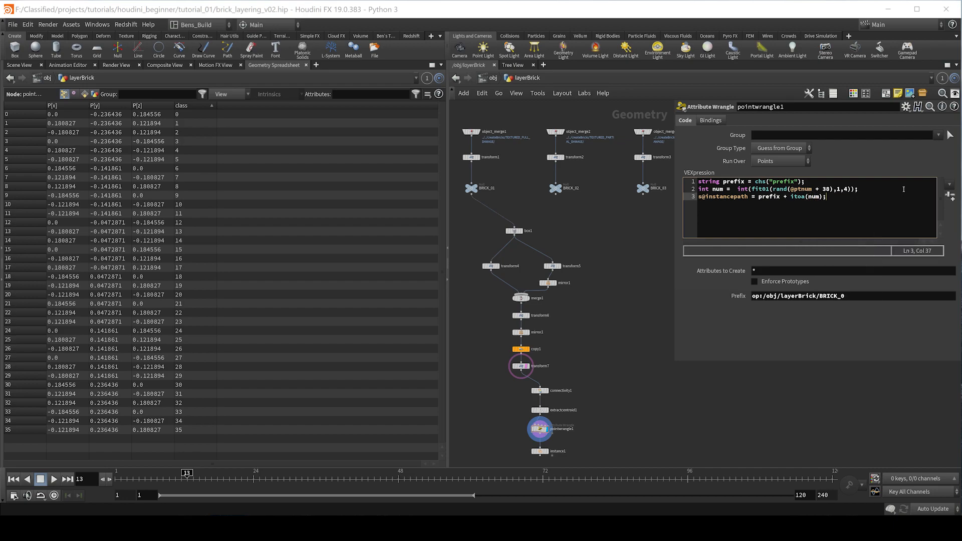
left_click(697, 403)
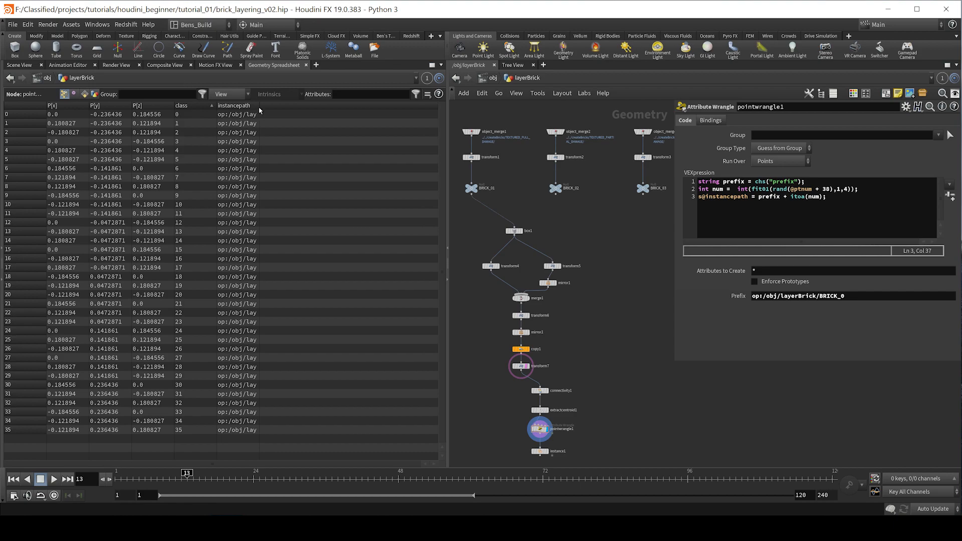
left_click_drag(262, 108, 374, 107)
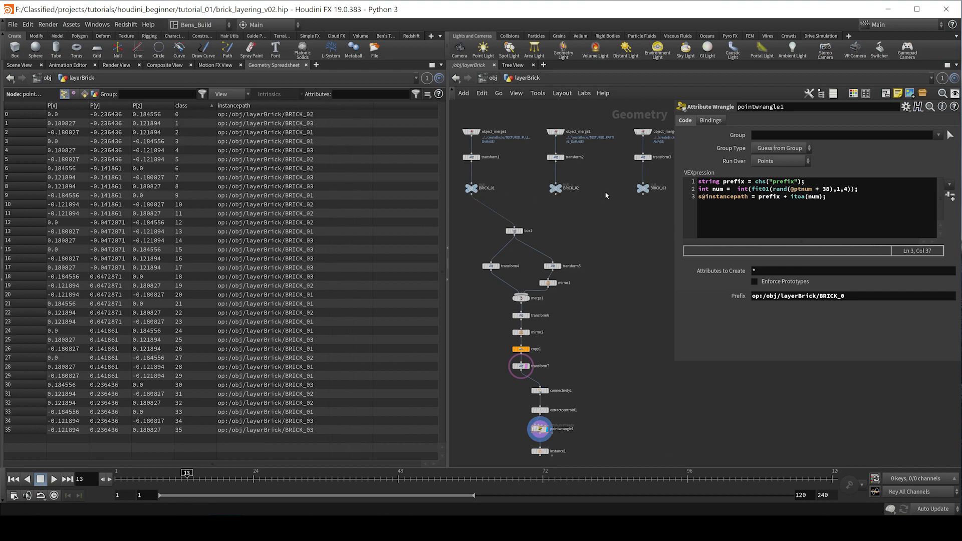
Display instance1 in the Scene View and examine the orientation and spacing of the instanced bricks.
left_click(19, 66)
scroll(573, 335, "up", 3)
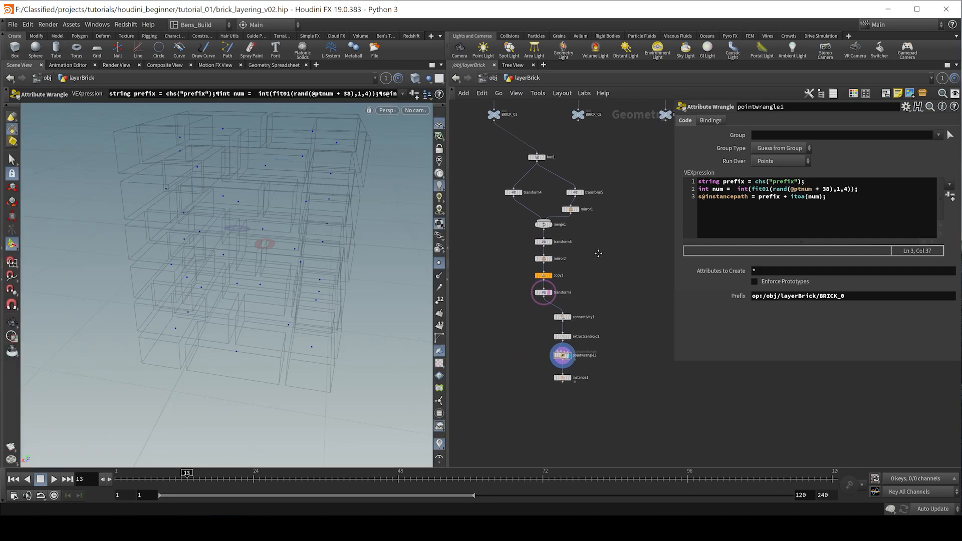
left_click(567, 375)
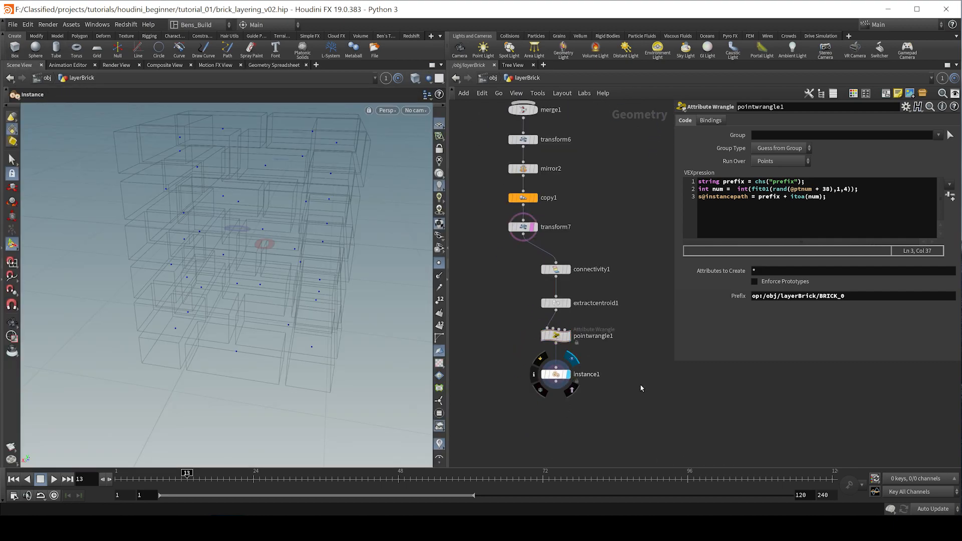
key("Escape")
left_click_drag(290, 267, 277, 209)
key("Return")
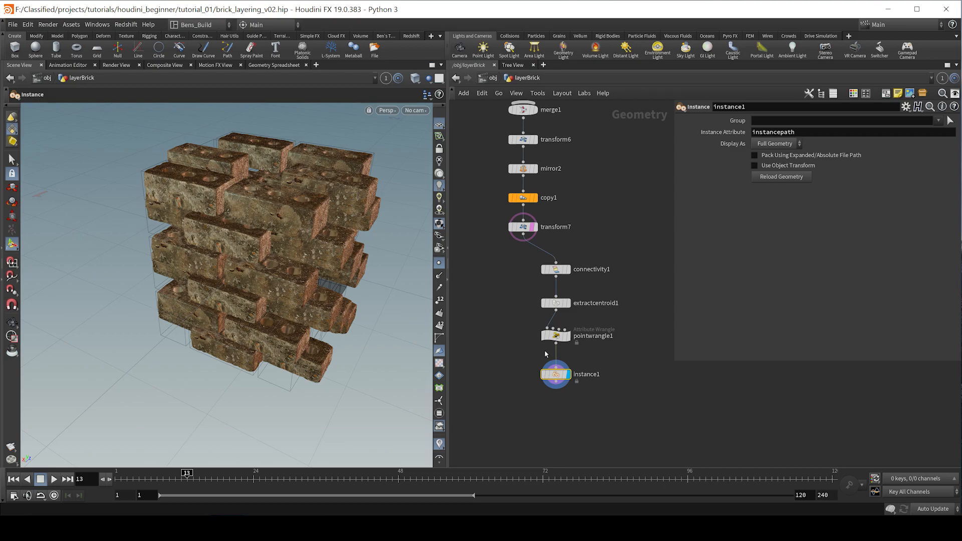
key("Escape")
left_click_drag(261, 250, 311, 260)
scroll(642, 271, "down", 3)
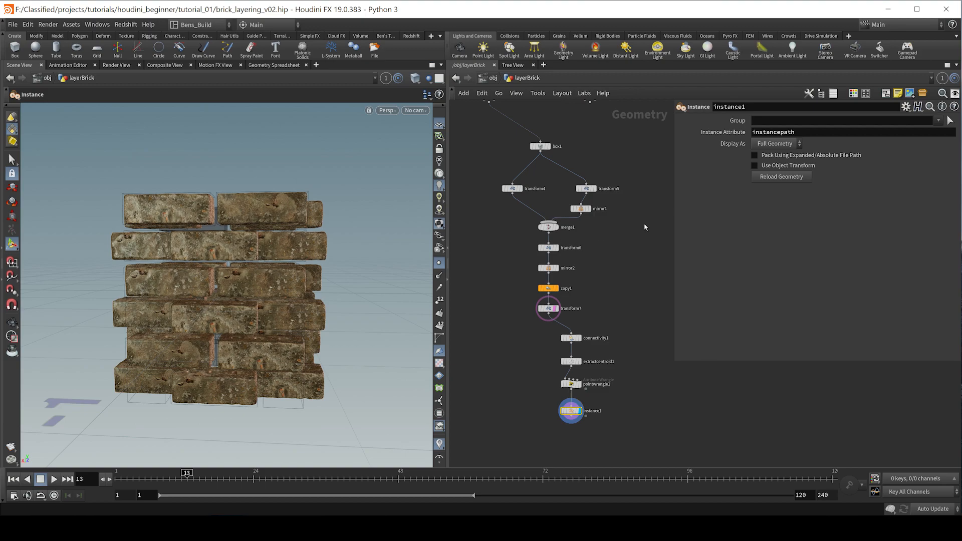
Display box1, insert a Null node between it and the transform4 and transform5 branches, and move box1 upward.
scroll(640, 227, "up", 3)
middle_click_drag(581, 226, 577, 300)
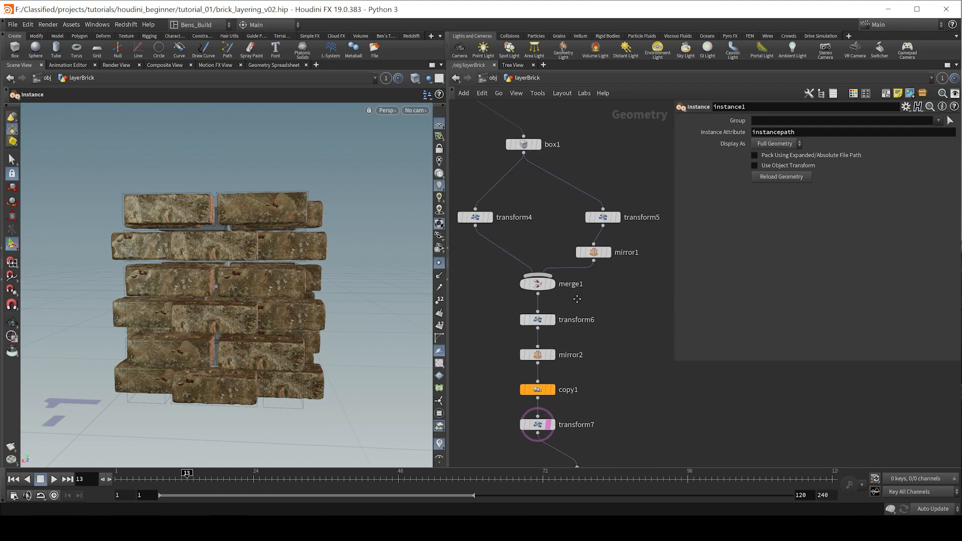
middle_click_drag(537, 185, 559, 258)
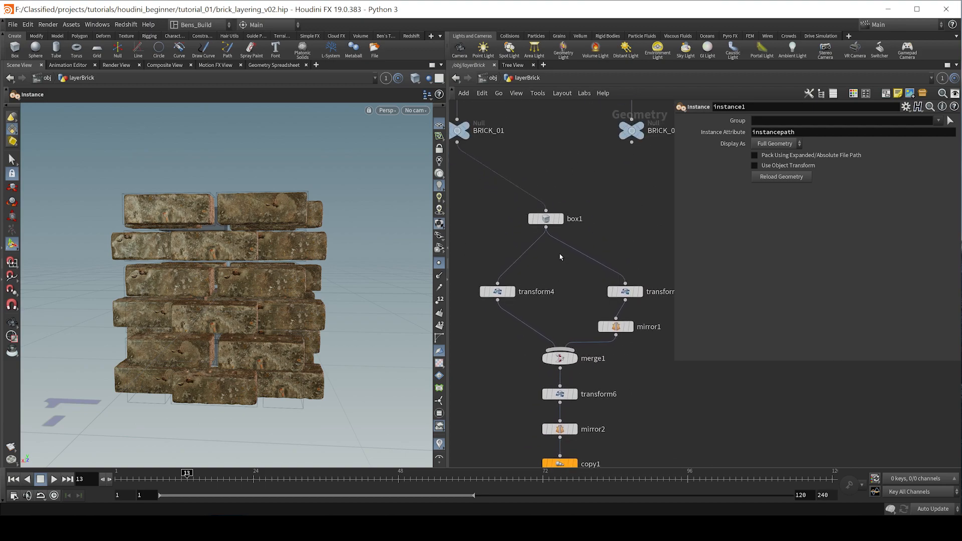
mouse_move(560, 222)
left_click(560, 242)
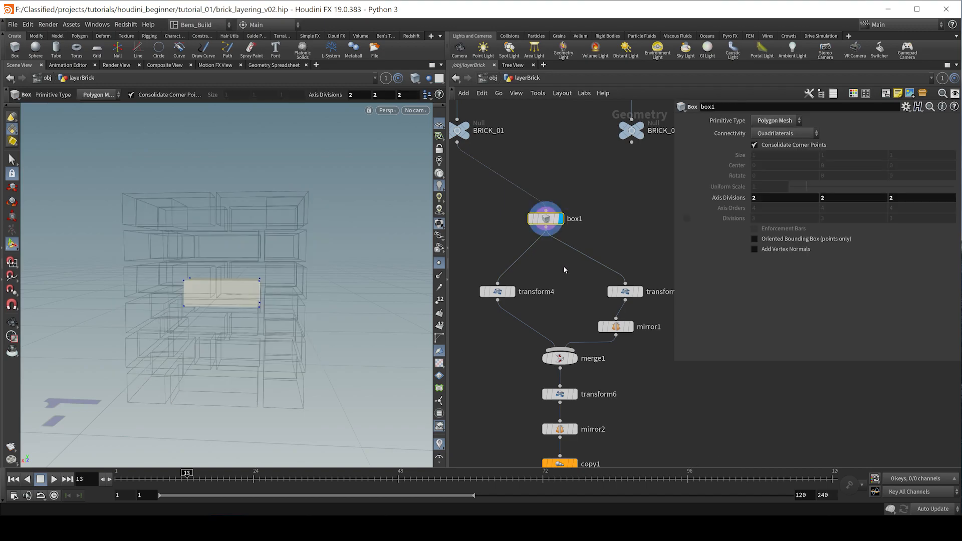
key("Tab")
type("nu")
key("Return")
left_click(566, 271)
left_click_drag(576, 251, 526, 269)
left_click_drag(552, 221, 531, 172)
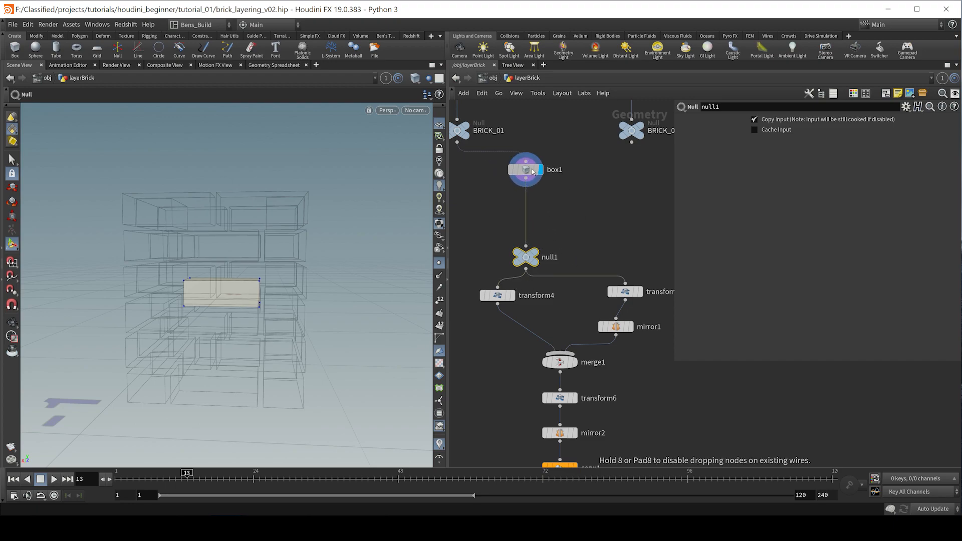
Insert a Point Wrangle node between box1 and null1.
key("Tab")
type("poin w")
key("Return")
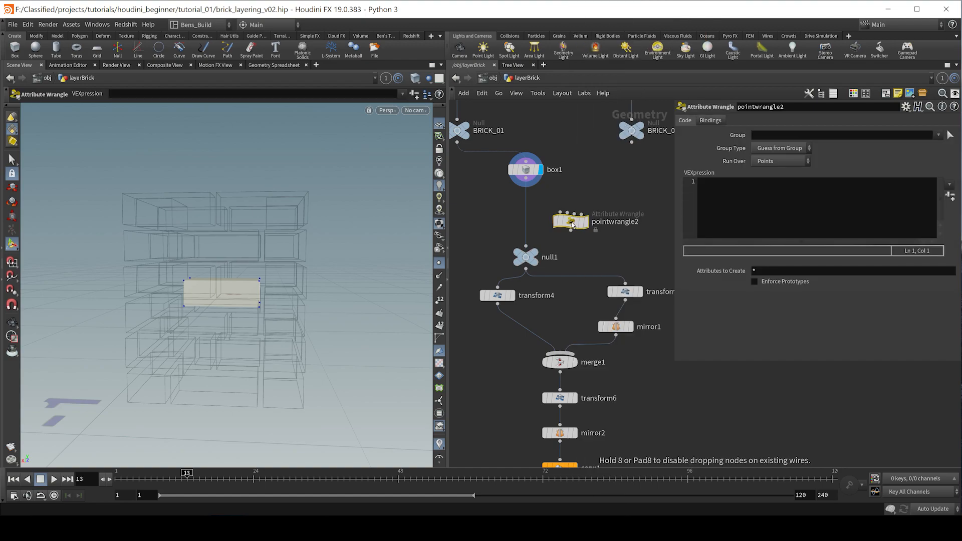
left_click(528, 208)
Enter two code lines in pointwrangle2: v@up = {0,1,0}; and v@N = {0,0,1};.
left_click(802, 212)
type("v@up = {0,1,0};")
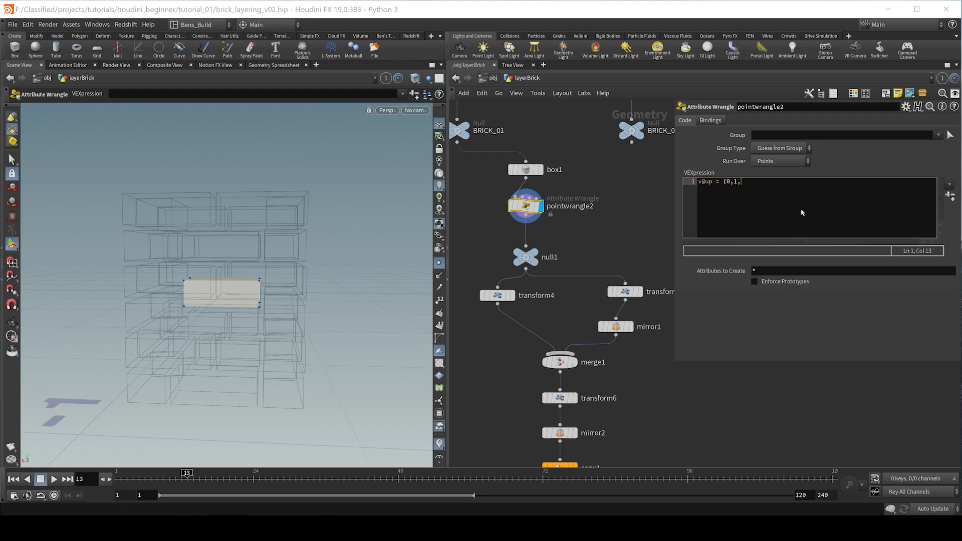
key("Return")
type("v@N = {0,0,1};")
Show point normals in the viewport and examine their direction on the single box proxy.
middle_click_drag(237, 298, 248, 353, "alt")
left_click_drag(249, 353, 251, 351, "alt")
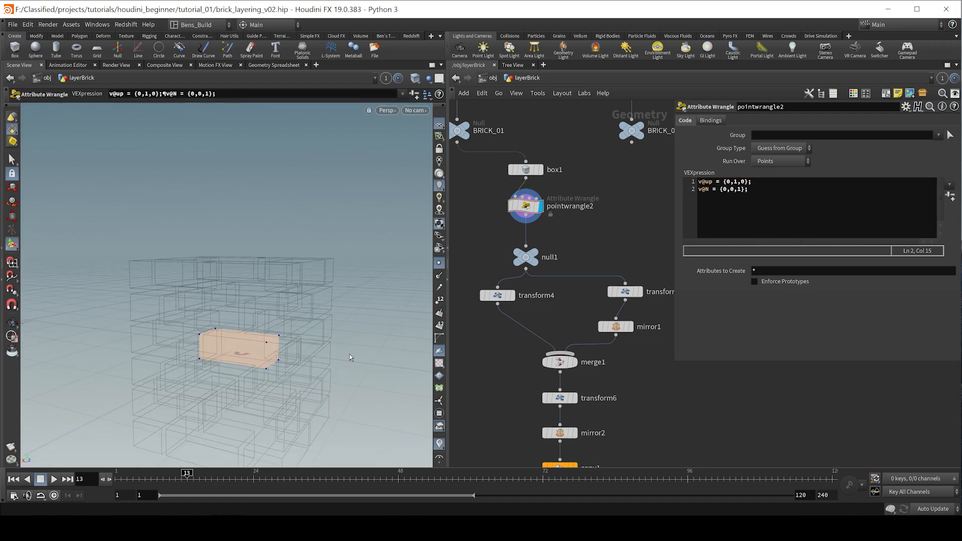
left_click_drag(238, 288, 265, 331, "alt")
middle_click_drag(520, 298, 513, 245)
mouse_move(507, 246)
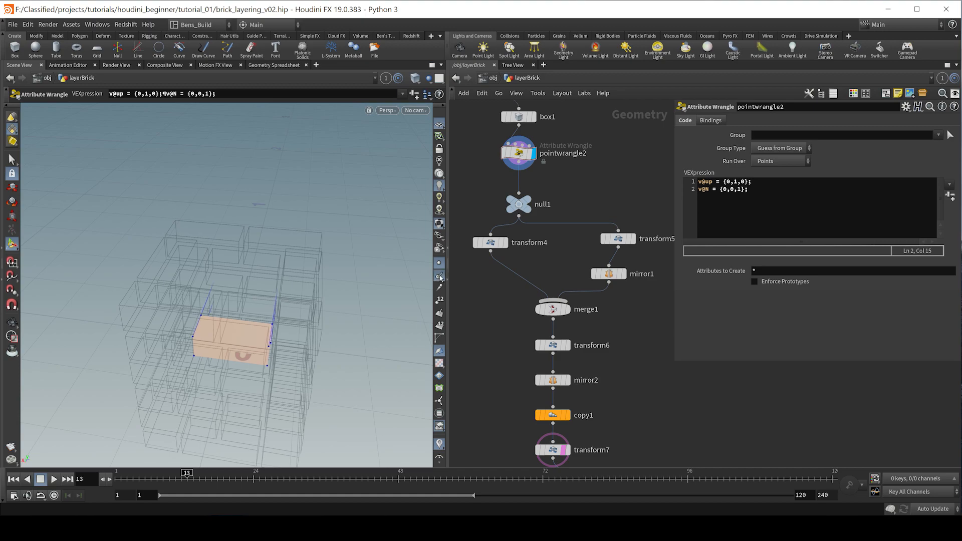
left_click_drag(422, 289, 215, 303, "alt")
scroll(274, 321, "up", 2)
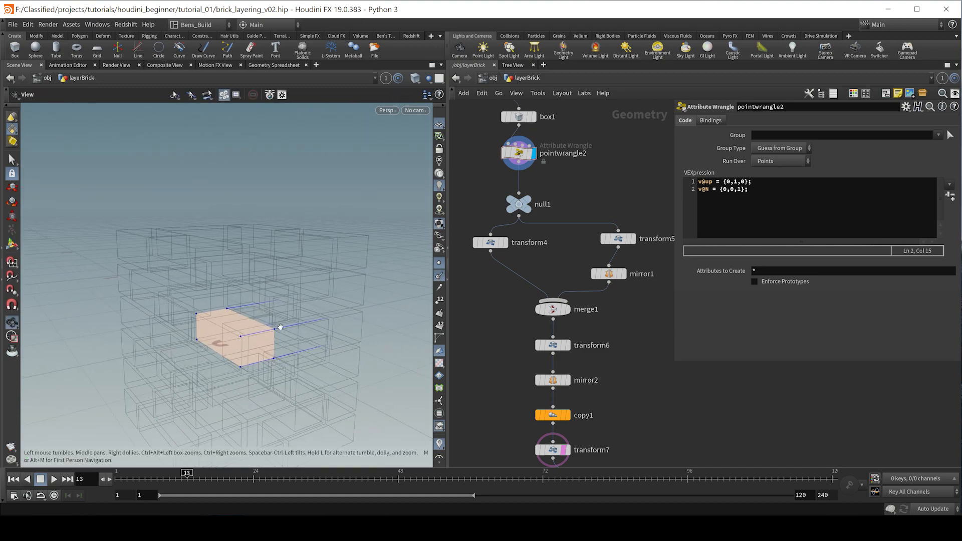
Enable the visualizer for the up attribute in pointwrangle2's node info and close the info window.
mouse_move(502, 243)
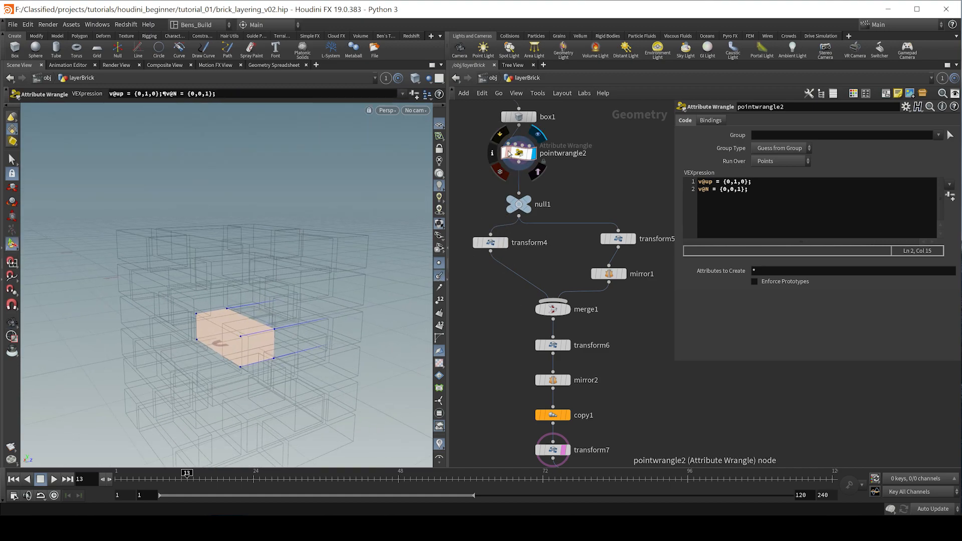
left_click(493, 153)
left_click(630, 132)
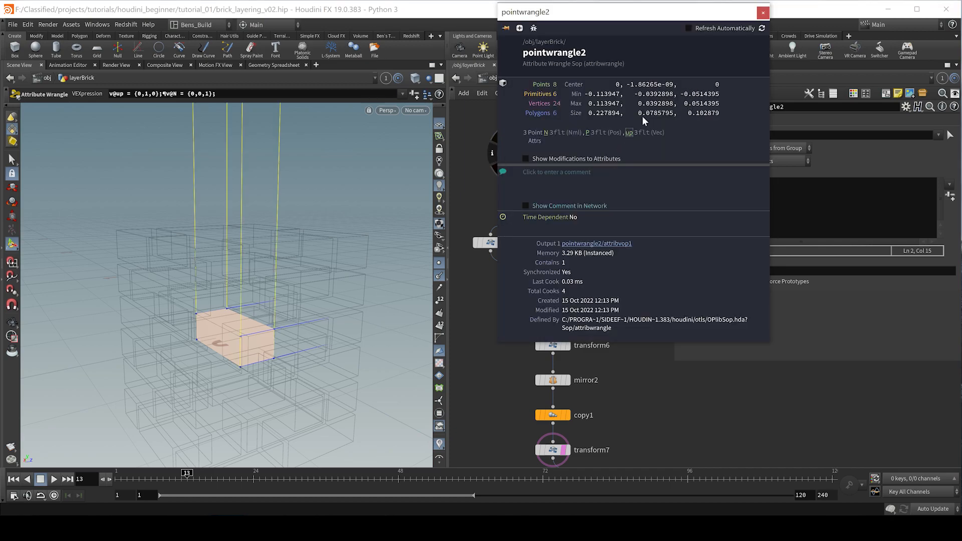
left_click(763, 13)
scroll(306, 301, "down", 5)
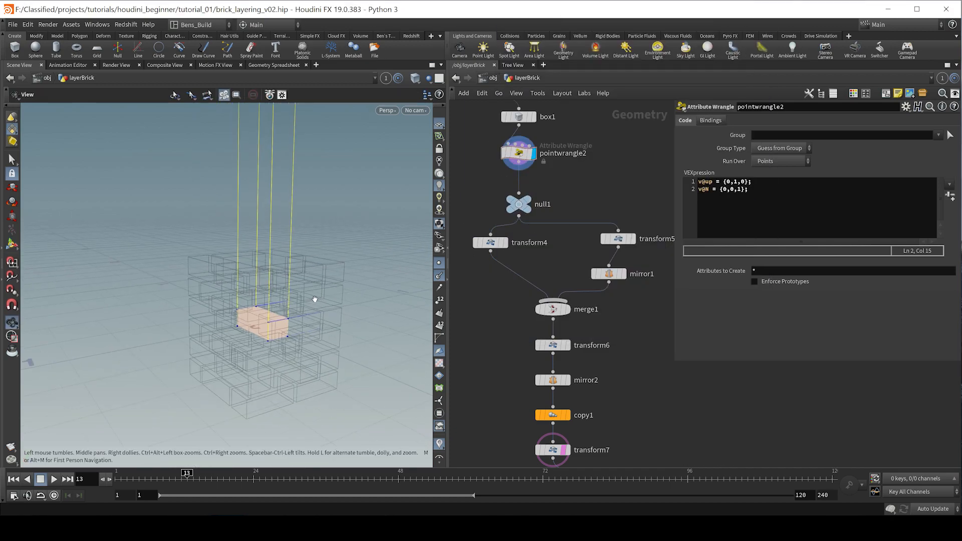
Display merge1 and examine the up and normal vectors on the merged boxes.
middle_click_drag(576, 381, 572, 308)
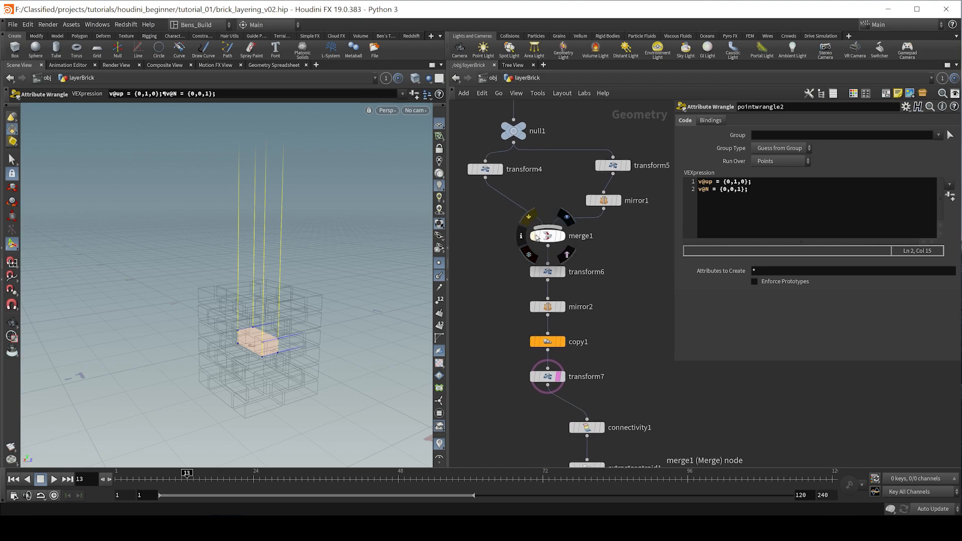
left_click(537, 247)
left_click_drag(260, 362, 315, 384, "alt")
middle_click_drag(595, 342, 595, 247)
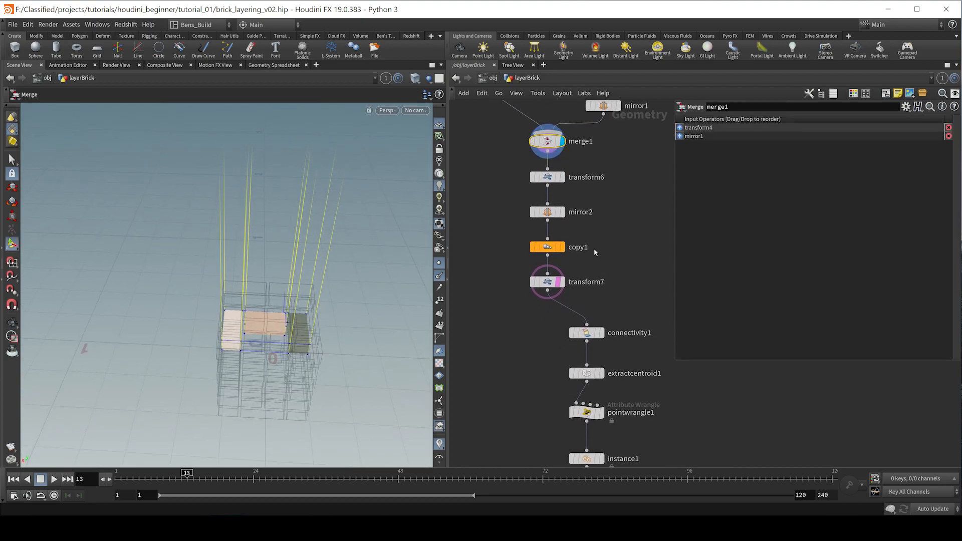
Display extractcentroid1 and set its Transfer Attributes to up and N.
left_click(602, 374)
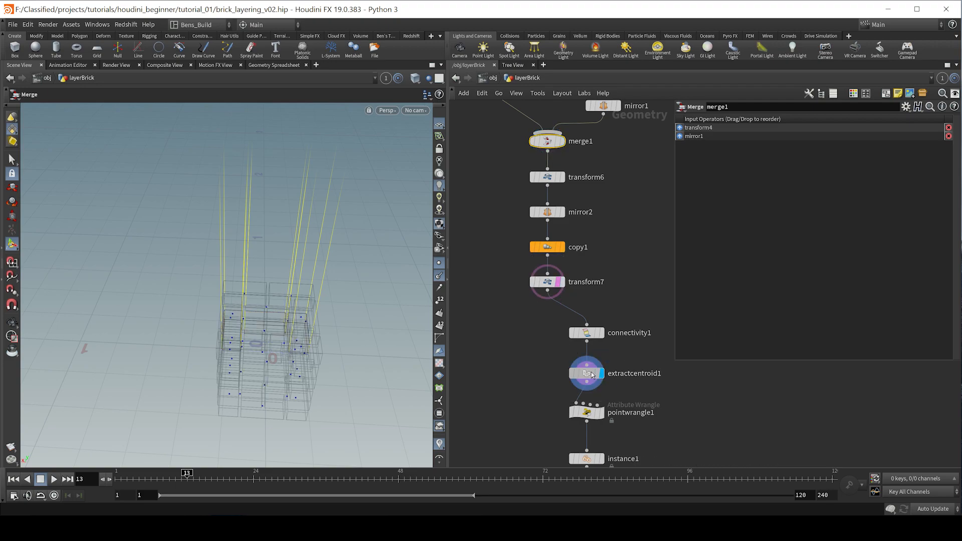
left_click(587, 374)
left_click_drag(276, 337, 354, 330, "alt")
middle_click_drag(588, 373, 748, 311)
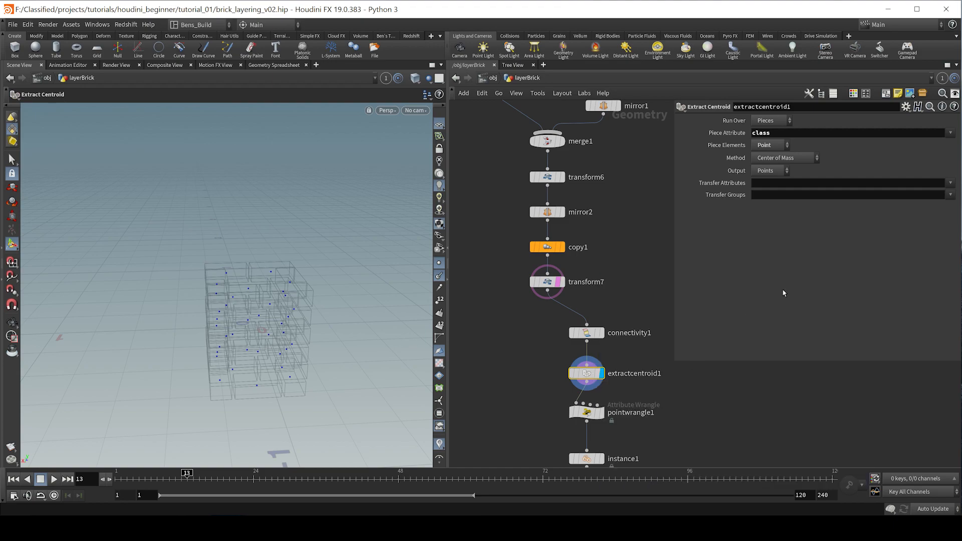
left_click(951, 183)
left_click(942, 214)
left_click(951, 183)
left_click(941, 196)
left_click_drag(338, 339, 277, 220)
key("Return")
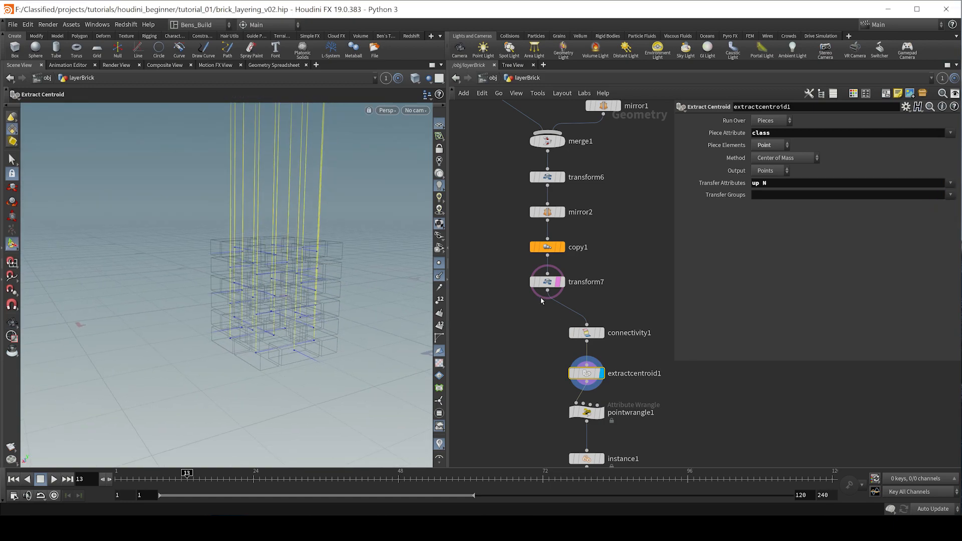
Display pointwrangle1 followed by instance1, and examine the orientation of the instanced bricks around the stack.
scroll(622, 293, "down", 3)
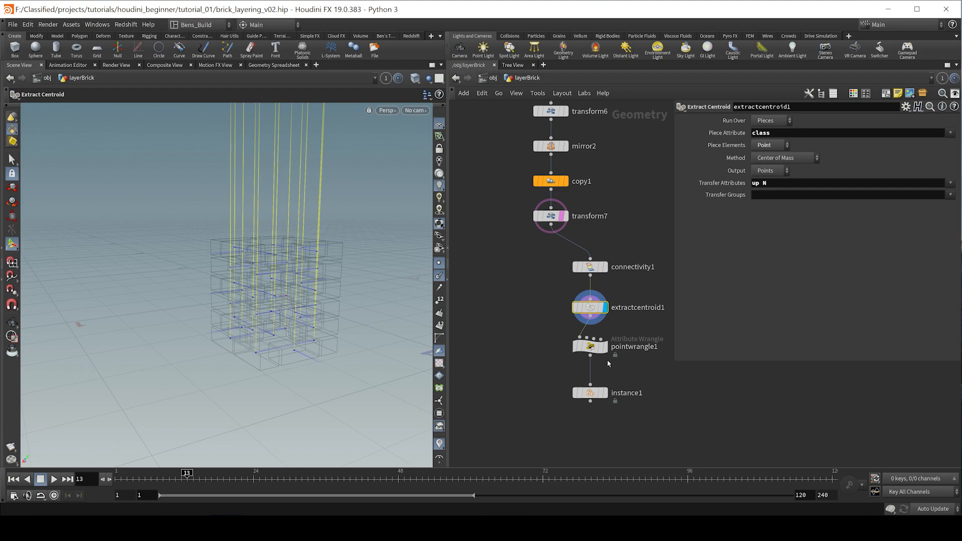
left_click(590, 346)
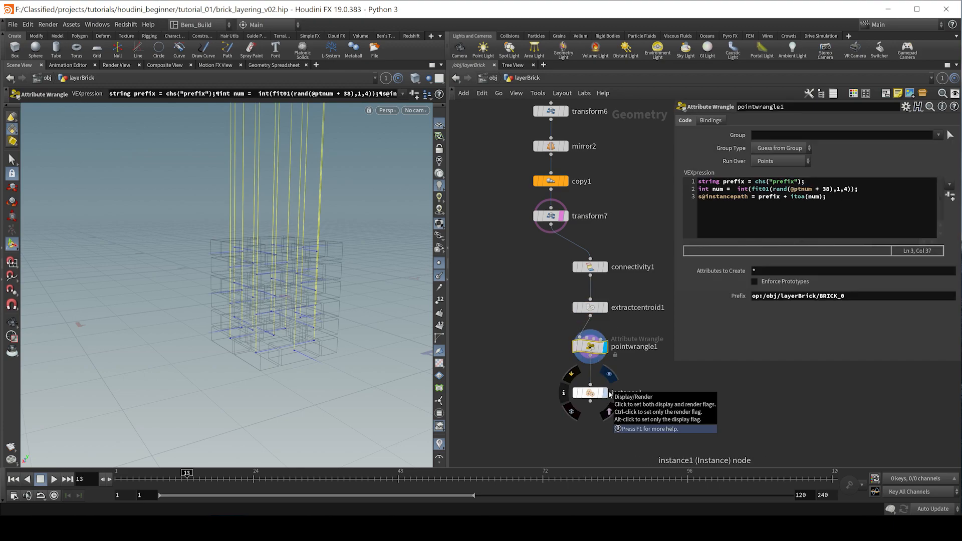
left_click(606, 394)
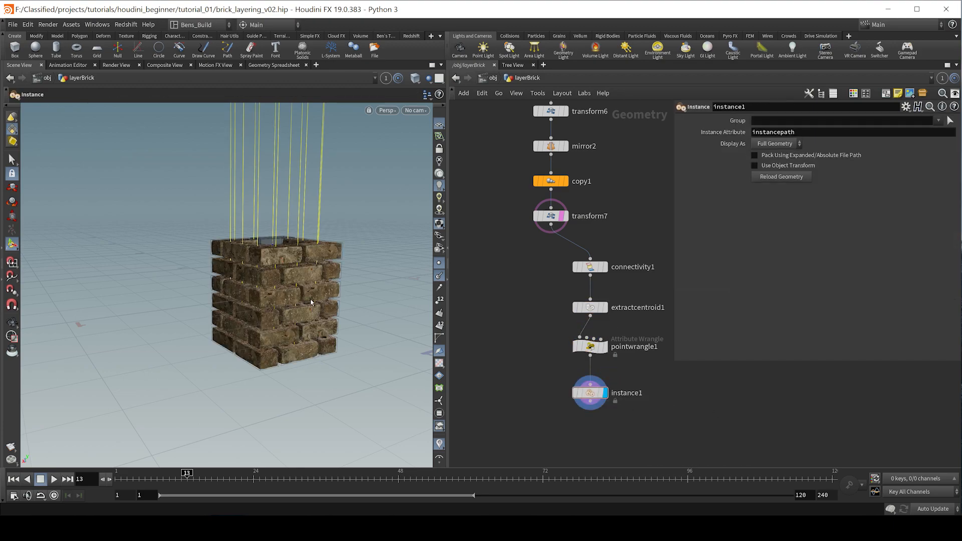
scroll(309, 267, "up", 3)
left_click_drag(312, 271, 262, 275, "alt")
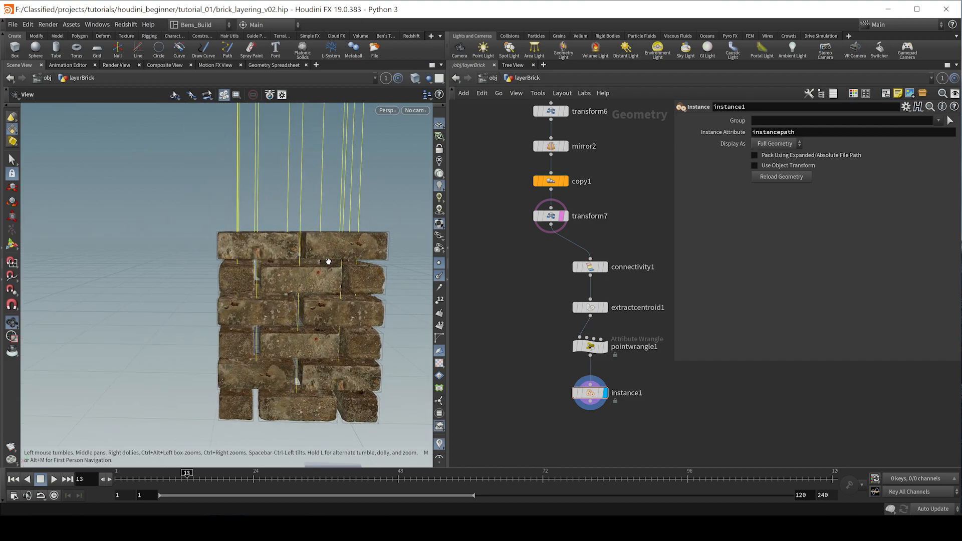
middle_click_drag(327, 262, 269, 287, "alt")
left_click_drag(326, 307, 275, 309, "alt")
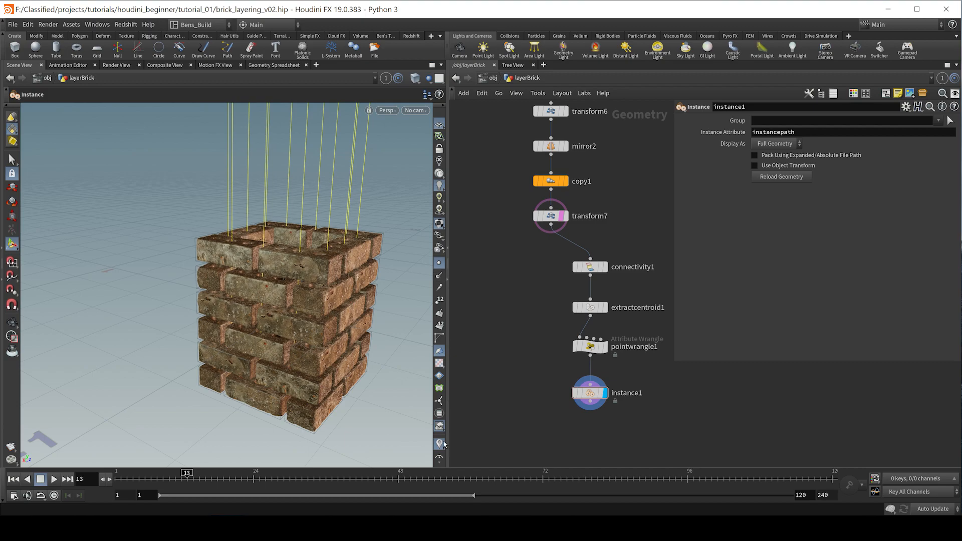
Hide the attribute visualizers in the viewport and inspect the brick layers up close.
key("Escape")
mouse_move(311, 311)
left_mouse_down()
mouse_move(281, 312)
mouse_move(308, 323)
left_mouse_up()
scroll(281, 312, "up", 5)
key("Return")
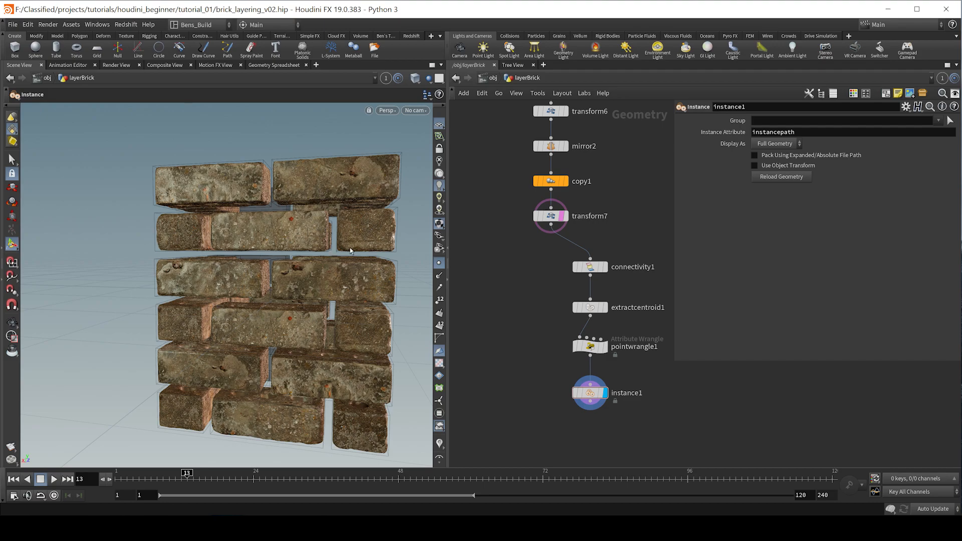
Rename the pointwrangle1 node below extractcentroid1 to instancepath.
key("Escape")
scroll(326, 278, "down", 3)
scroll(326, 280, "down", 1)
mouse_move(292, 281)
left_mouse_down()
mouse_move(328, 294)
mouse_move(302, 289)
left_mouse_up()
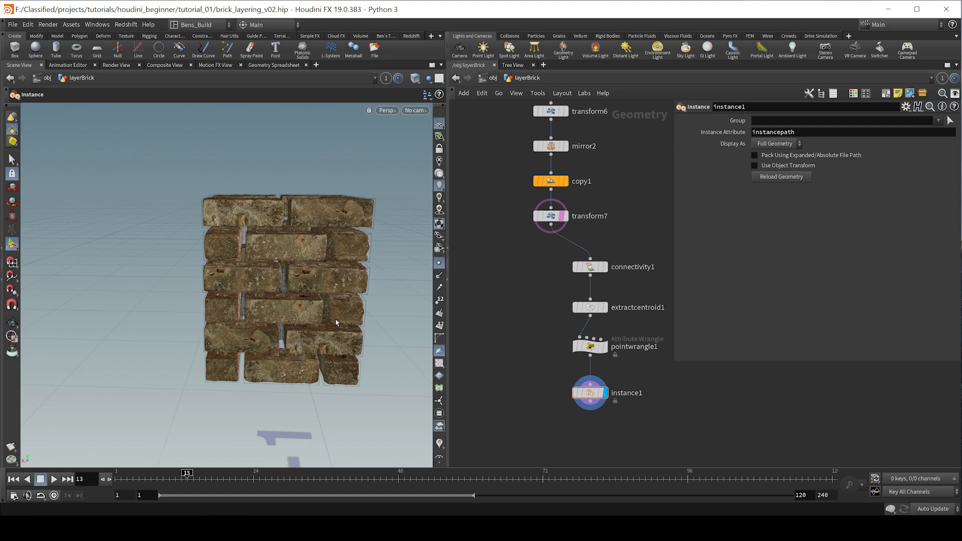
left_click(591, 347)
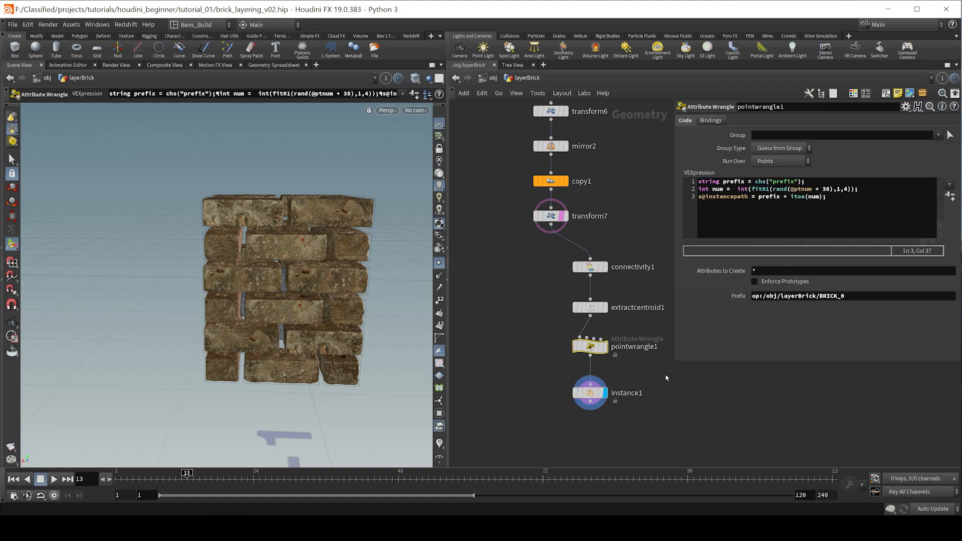
double_click(643, 347)
type("insta")
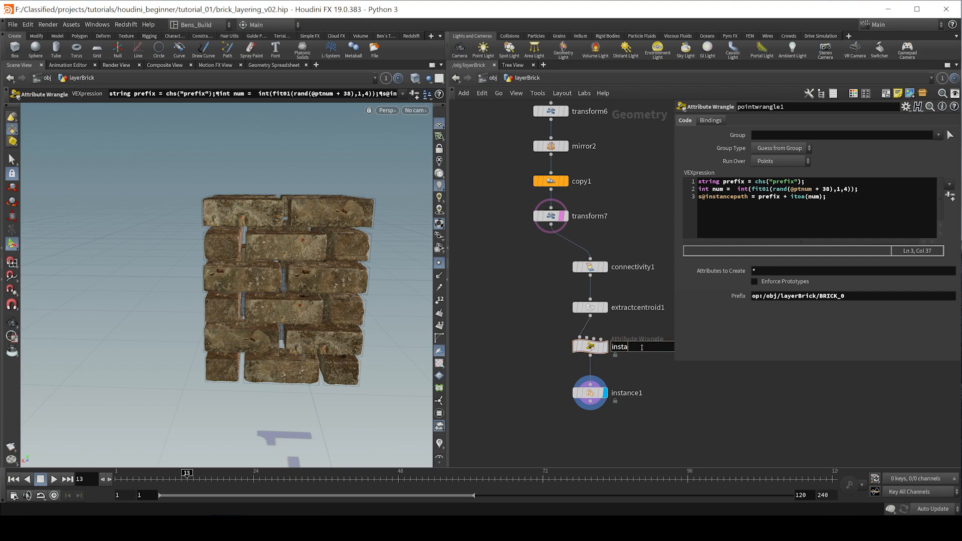
type("ncepath")
key("Return")
Insert a new Point Wrangle between instancepath and instance1.
key("Tab")
type("pointw")
key("Down")
key("Return")
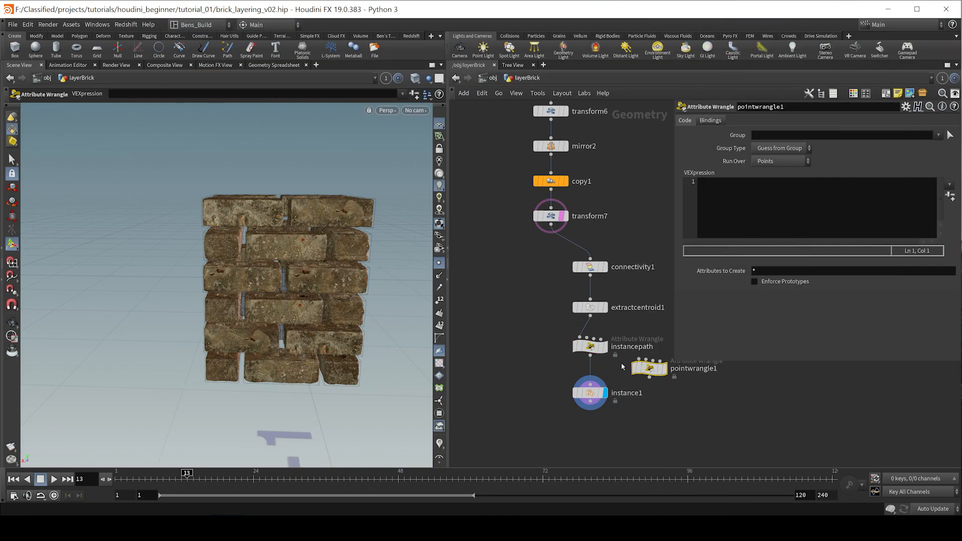
left_click(615, 385)
left_click(786, 216)
type("if(rand(2p")
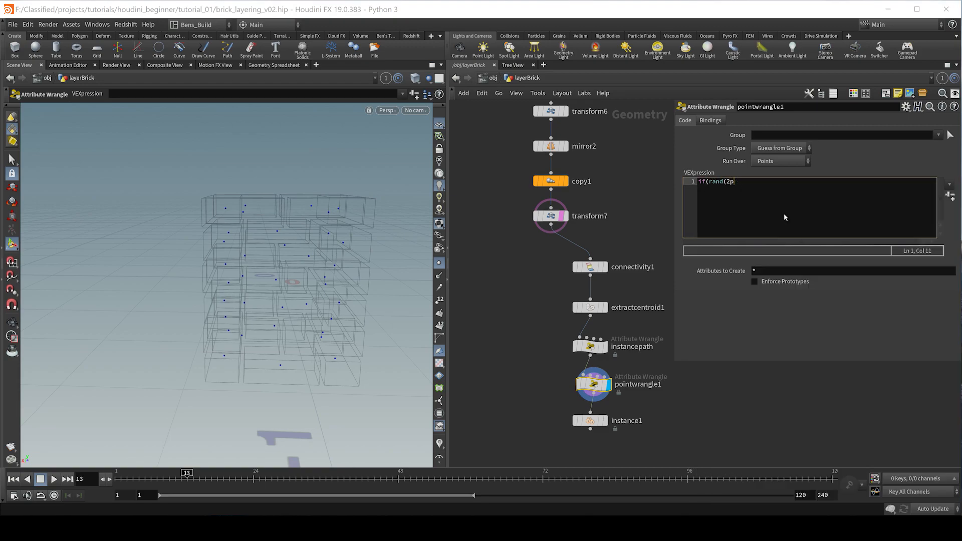
key("BackSpace")
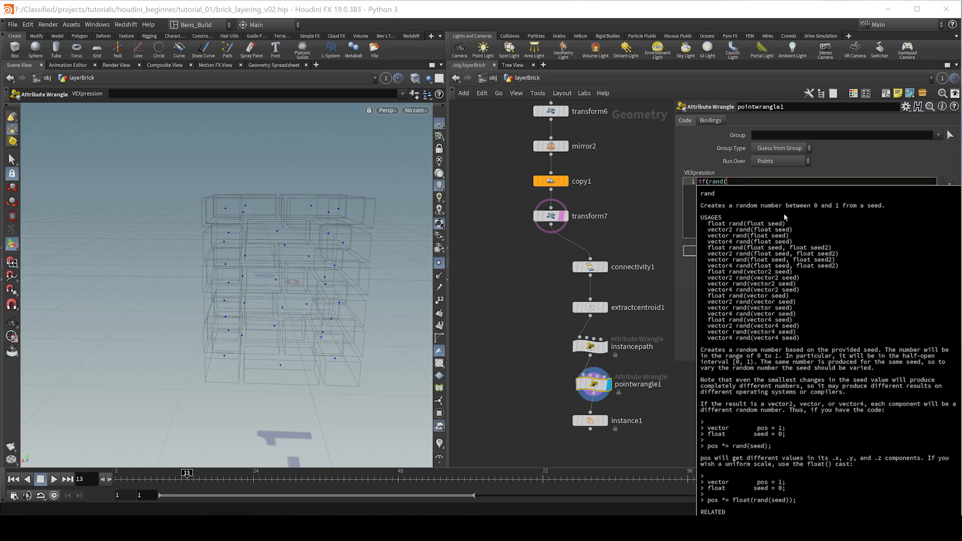
type("@pntu")
key("BackSpace")
key("BackSpace")
key("BackSpace")
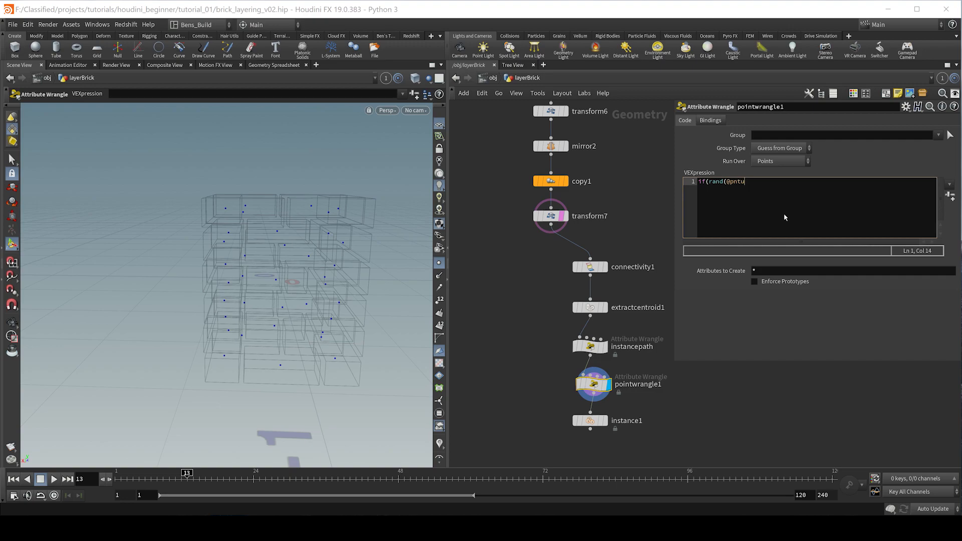
type("tnum)")
key("BackSpace")
type("+ 392) < 0.5")
type("{")
key("Return")
type("v@up *= -1;")
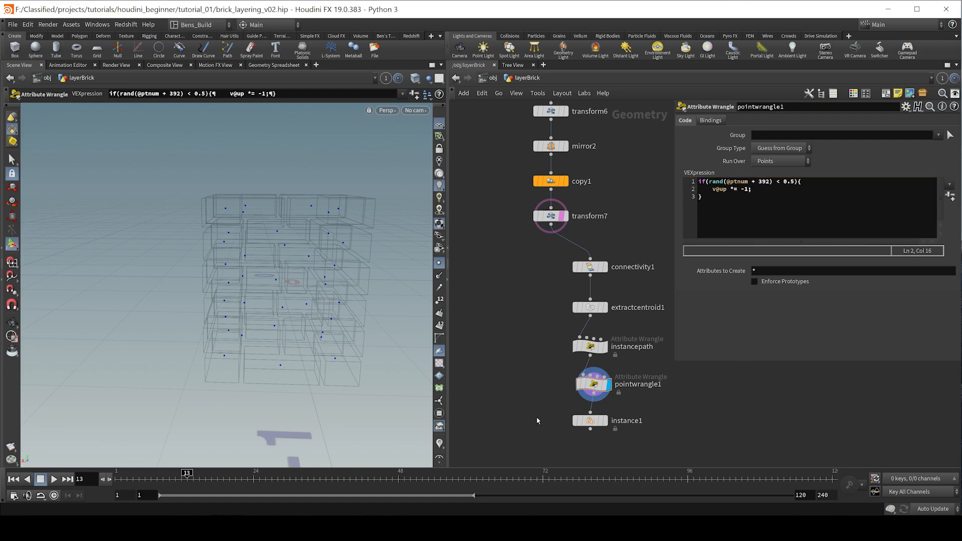
Display instance1 and toggle the bypass of pointwrangle1 to compare the bricks with and without the random flip.
left_click(609, 402)
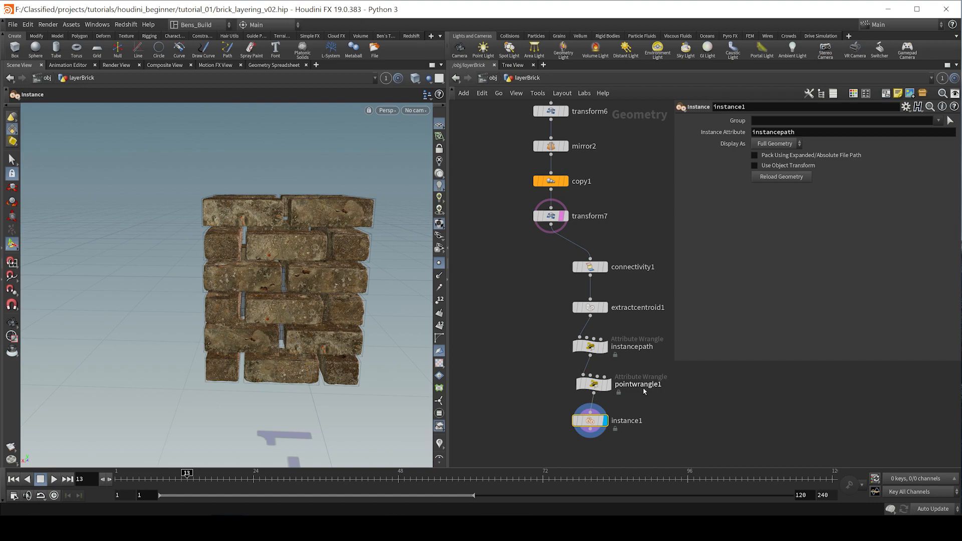
left_click(580, 384)
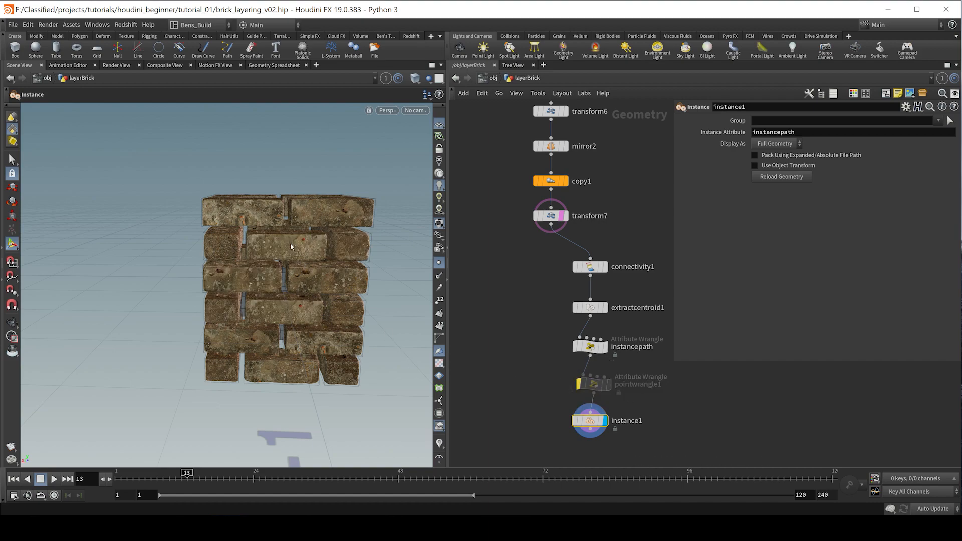
left_click(580, 384)
left_click(594, 385)
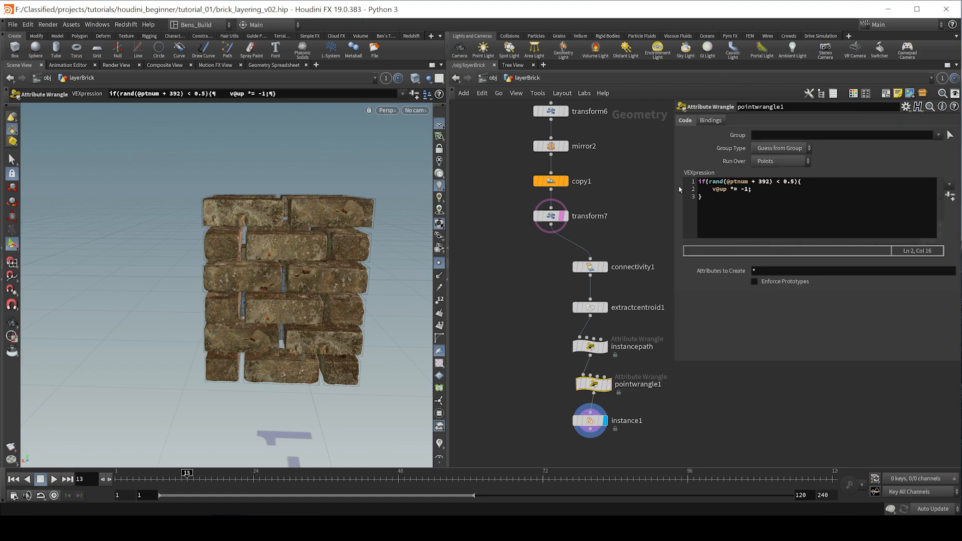
Add + chf("seed") inside the rand call of pointwrangle1 and create the matching Seed parameter.
left_click(773, 183)
type("+ chf(\"seed\")")
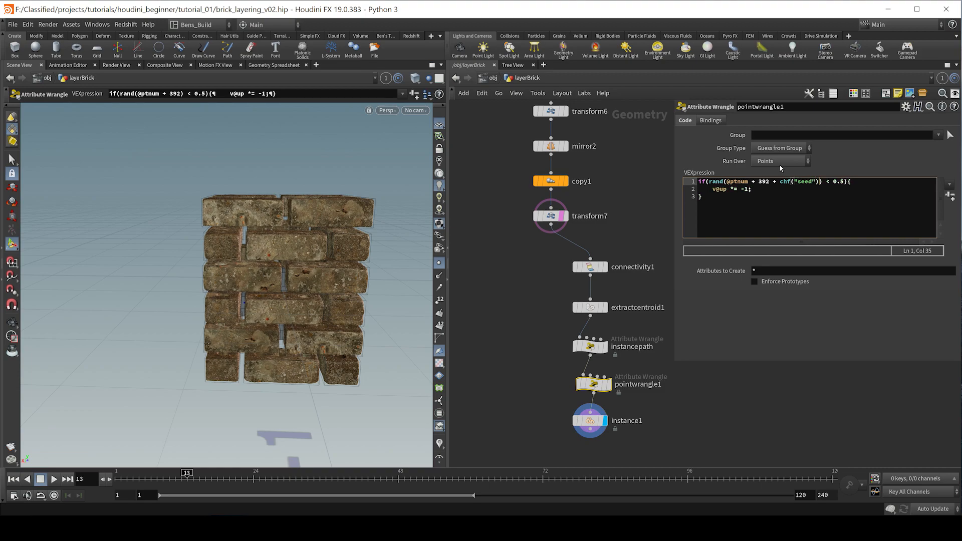
left_click(950, 196)
Set the Seed of pointwrangle1 to 0.686 and check the flipped bricks around the stack.
left_click_drag(791, 296, 905, 300)
left_click_drag(328, 278, 254, 311, "alt")
left_click_drag(262, 266, 241, 271, "alt")
key("Return")
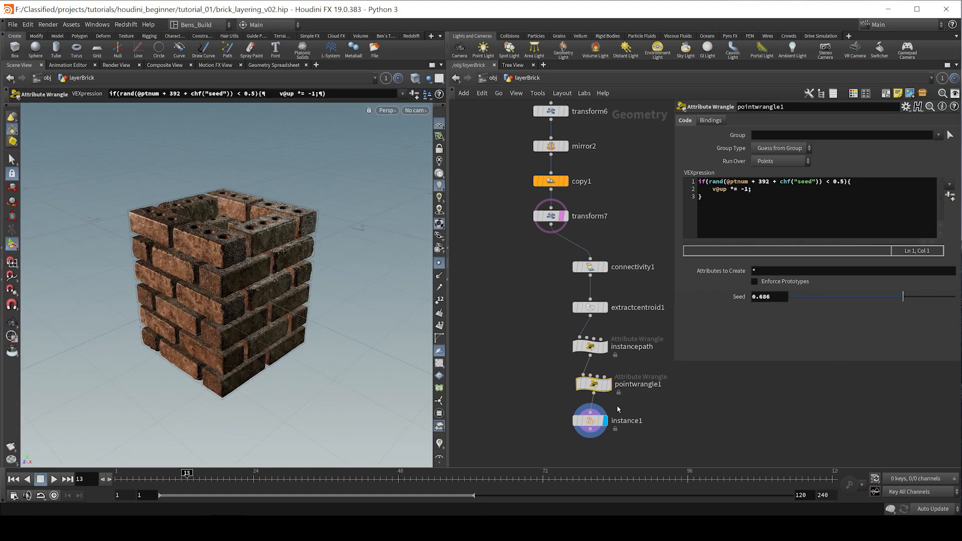
Add a Null after instance1, connect it to the instance output and display it.
middle_click_drag(605, 421, 645, 322)
scroll(519, 305, "down", 6)
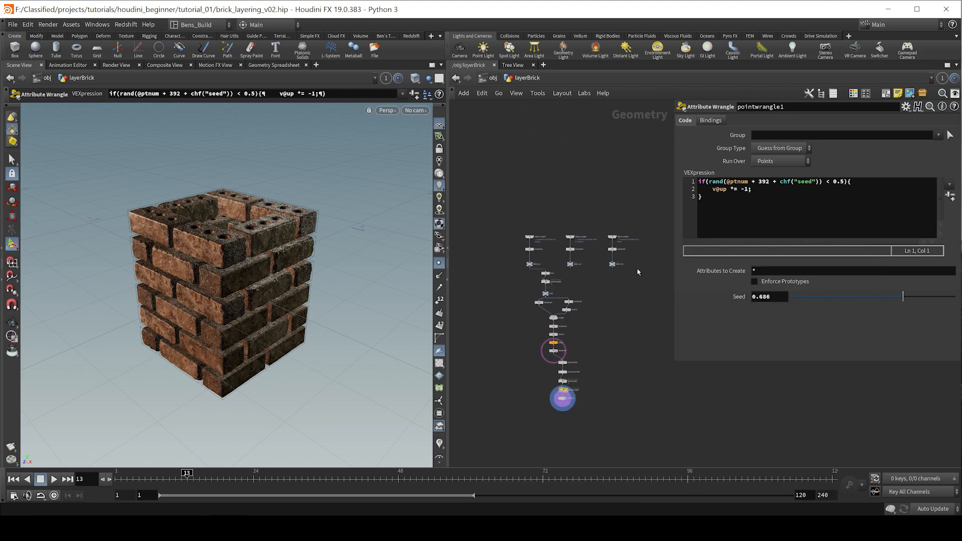
left_click_drag(541, 264, 524, 261)
scroll(552, 281, "up", 5)
scroll(556, 301, "down", 6)
scroll(565, 321, "up", 2)
scroll(605, 386, "up", 4)
key("Tab")
type("null")
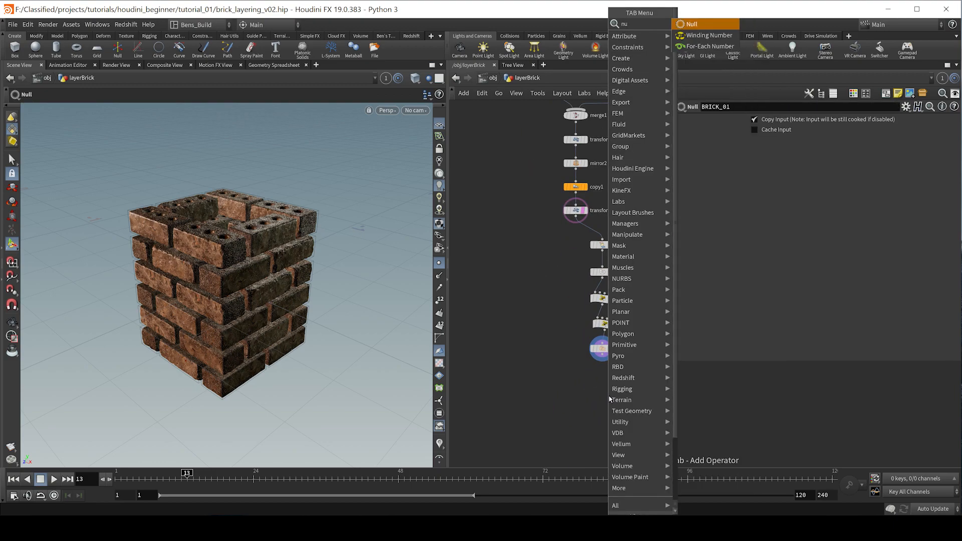
key("Return")
left_click(609, 398)
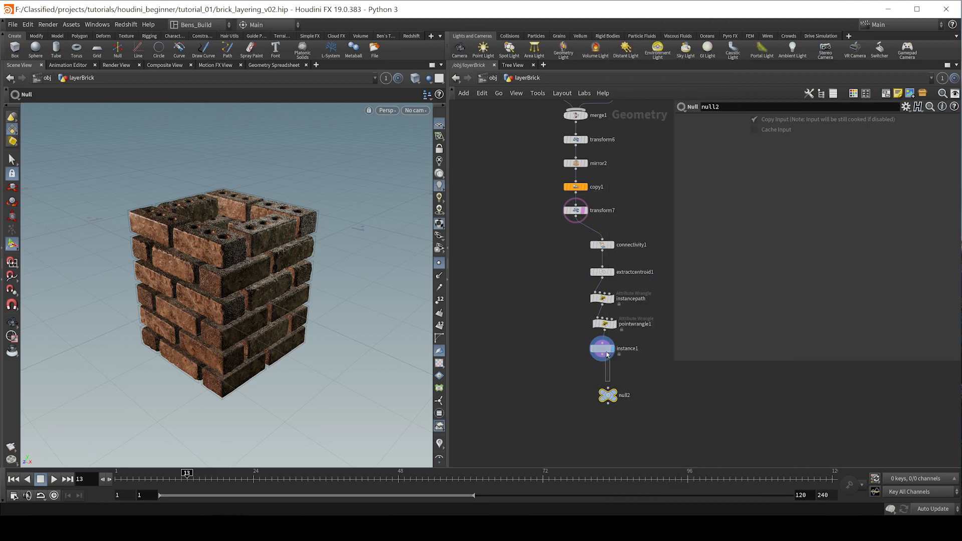
left_click(602, 352)
left_click_drag(602, 355, 615, 396)
left_click(613, 396)
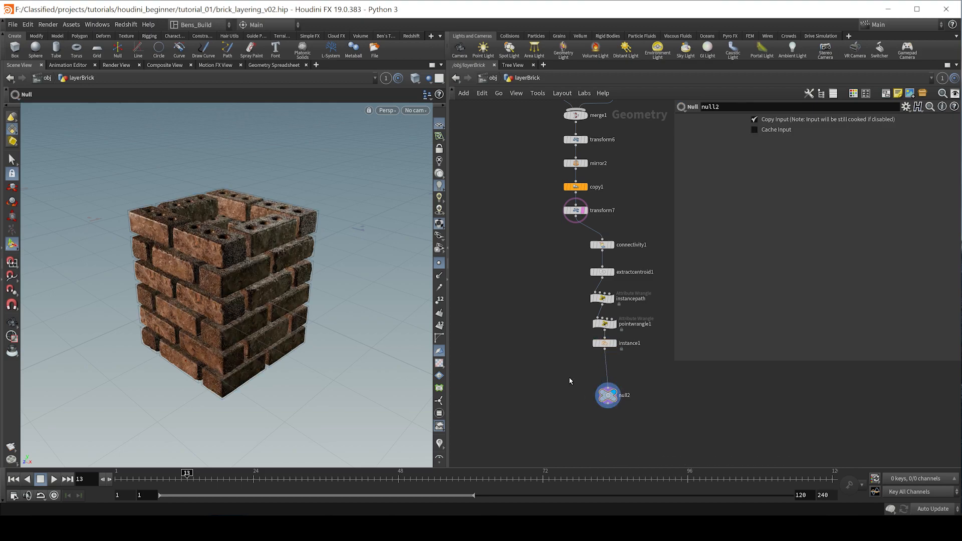
Go up to the object level and assign the material /obj/Materials/brick to layerBrick.
key("u")
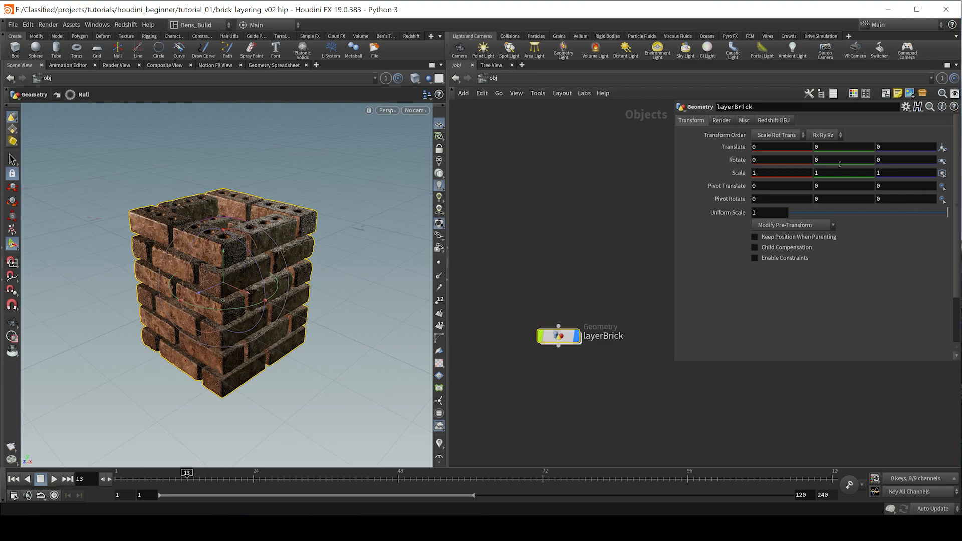
left_click(722, 121)
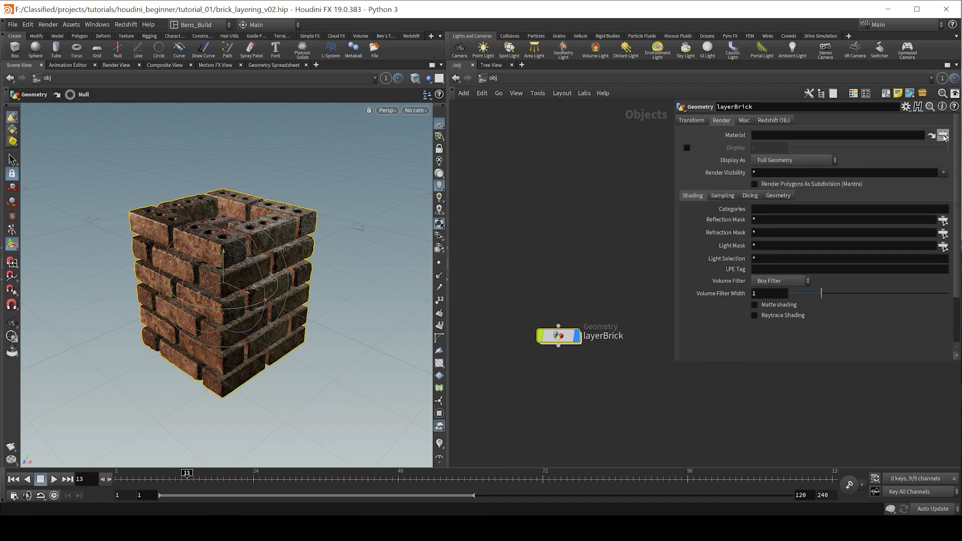
left_click(943, 135)
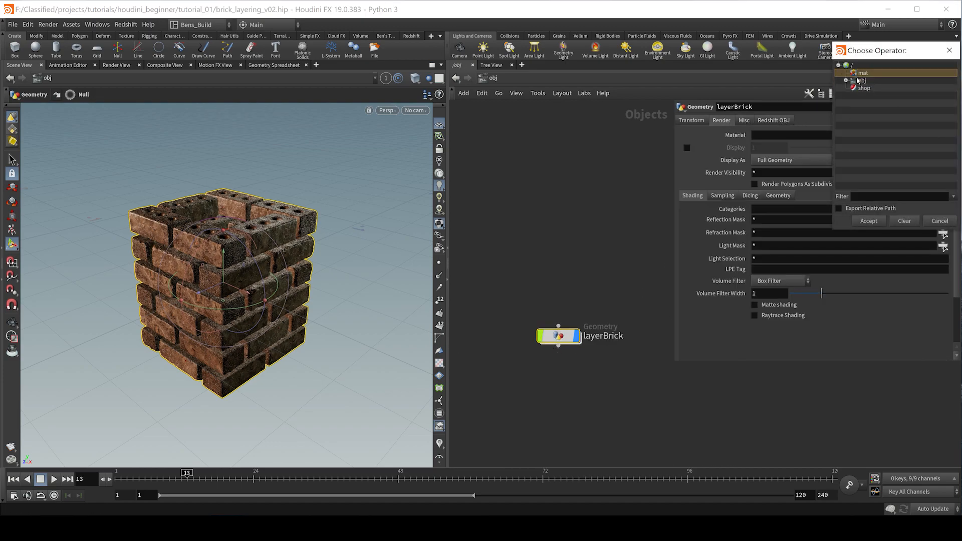
left_click(846, 81)
left_click(854, 88)
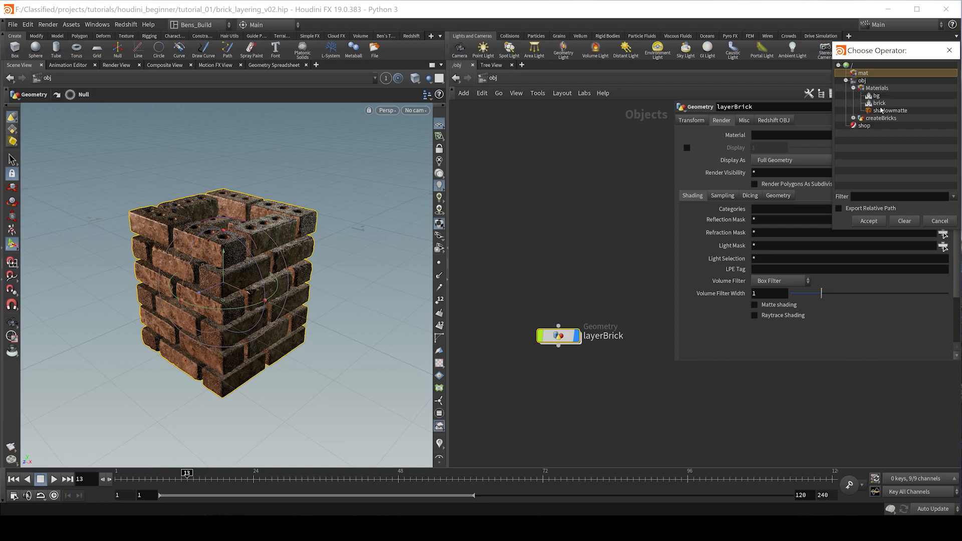
left_click(880, 103)
left_click(871, 220)
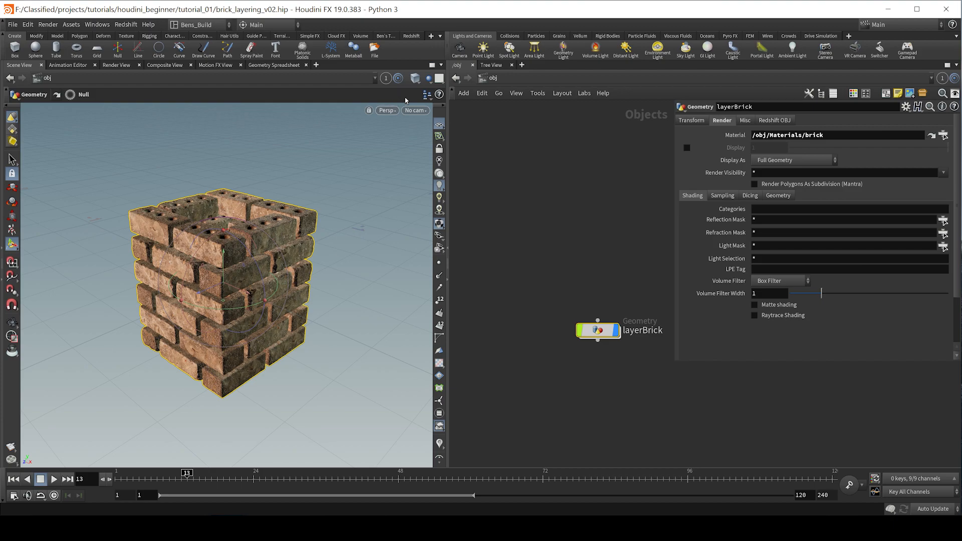
Look through cam2 in the viewport.
left_click(425, 111)
left_click(423, 171)
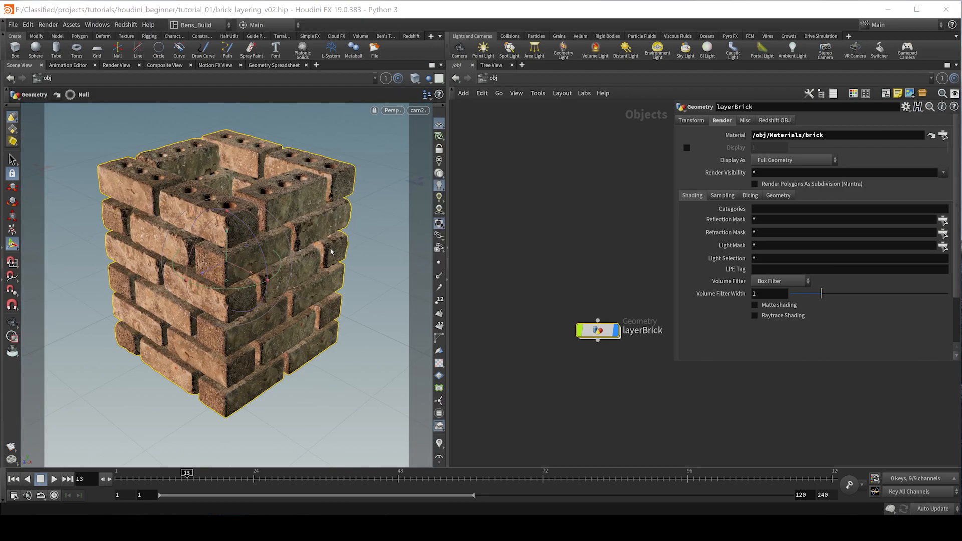
left_click(502, 316)
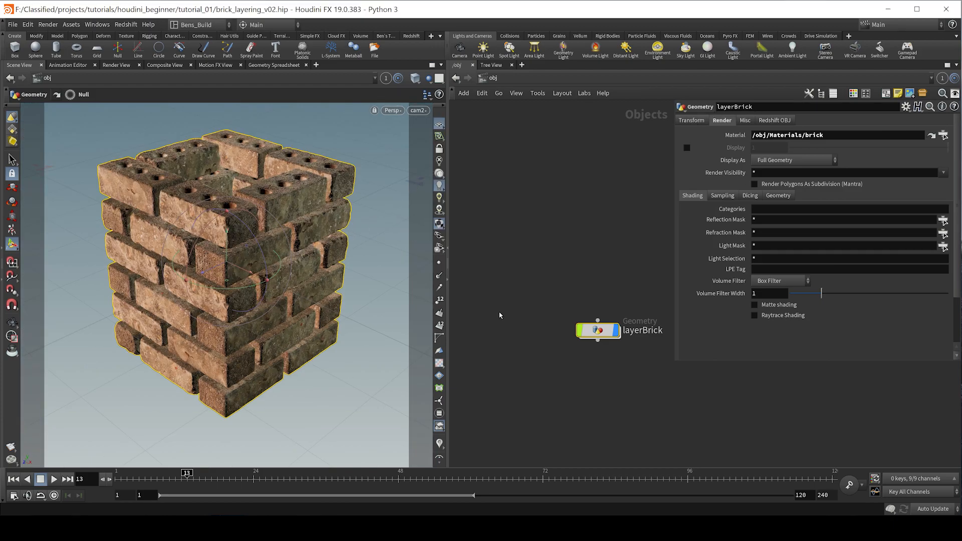
Show the Render View and the output network, and disconnect the classic Mantra node from spin.
left_click(120, 67)
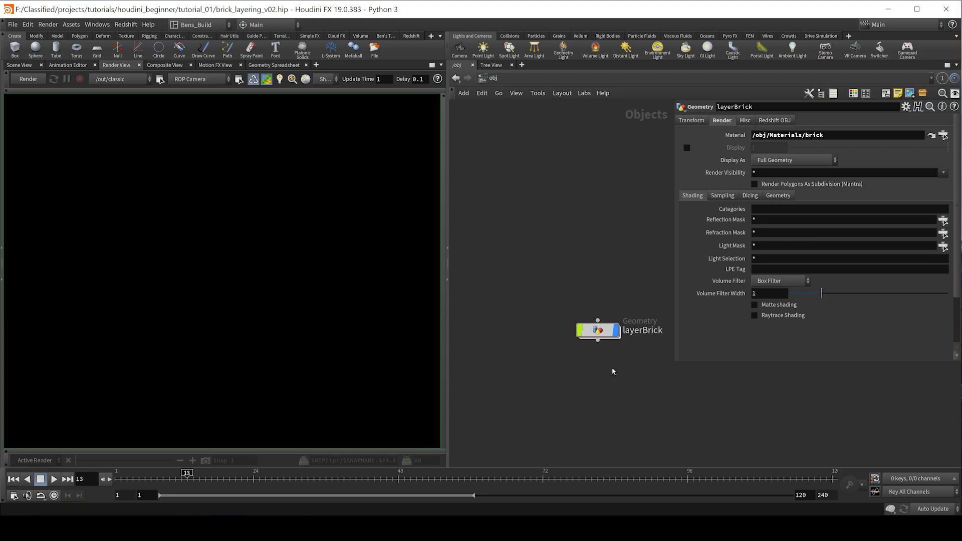
key("3")
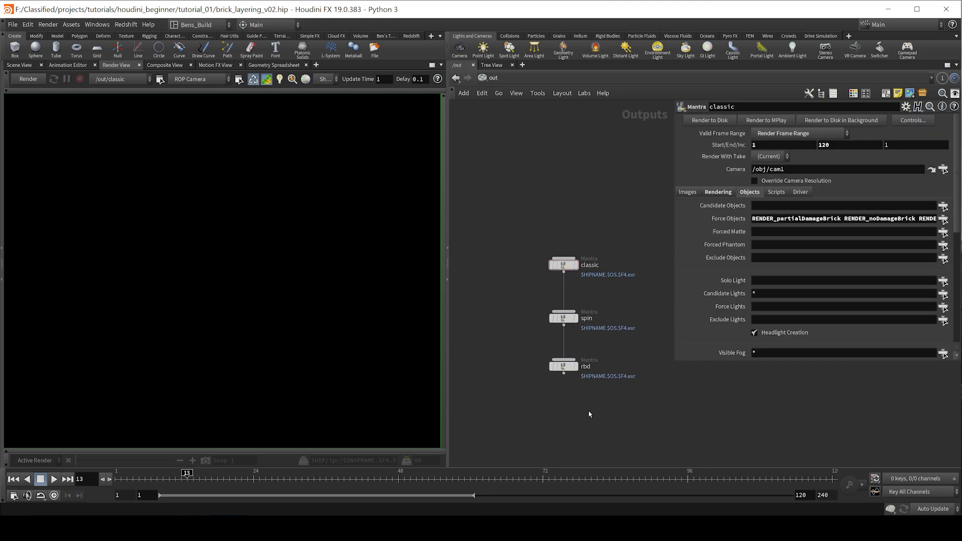
mouse_move(628, 327)
middle_mouse_down()
mouse_move(616, 331)
mouse_move(631, 366)
middle_mouse_up()
key("y")
left_click_drag(537, 319, 577, 323)
Set Force Objects of the classic Mantra node to layerBrick only.
left_click(944, 221)
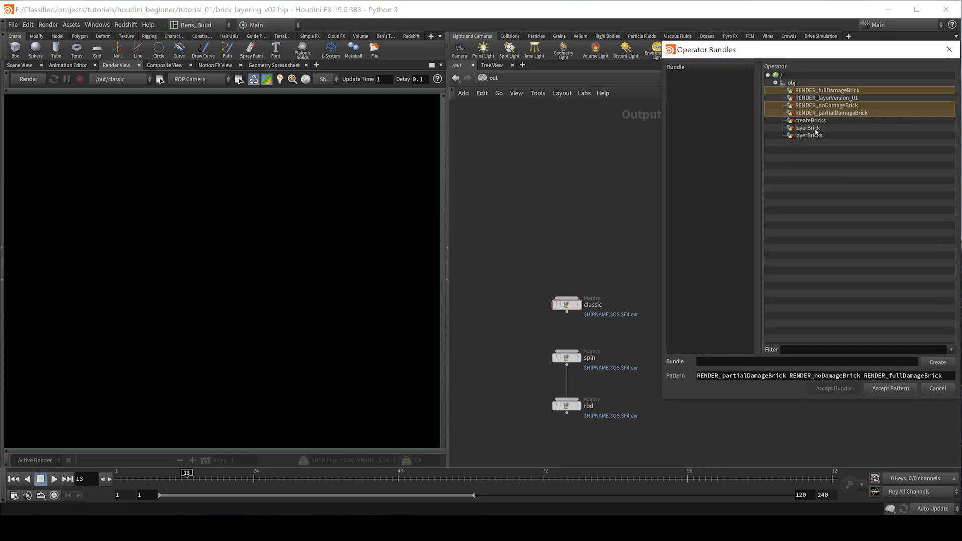
left_click(808, 129)
left_click(883, 390)
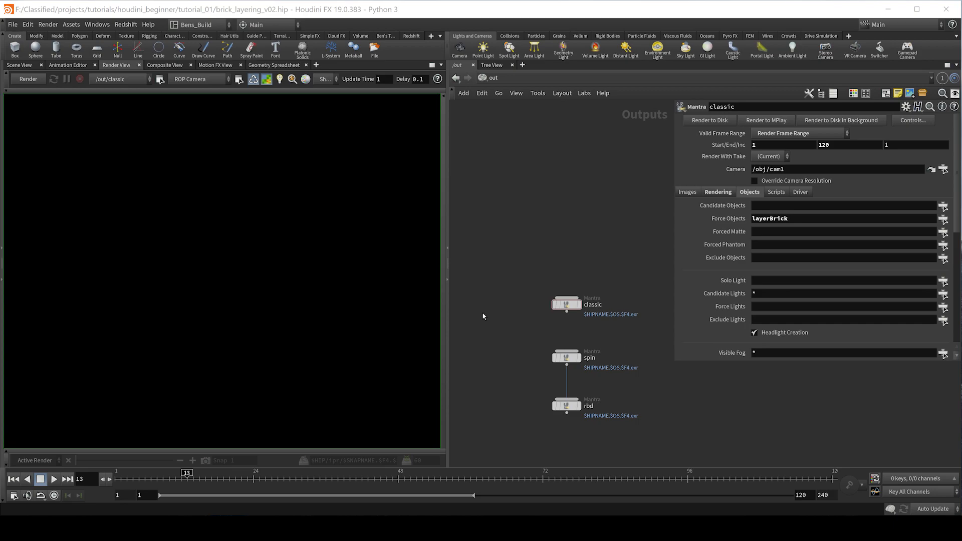
Render /out/classic through /obj/cam2 and inspect the rendered brick stack up close.
left_click(124, 80)
left_click(121, 91)
left_click(201, 79)
left_click(191, 119)
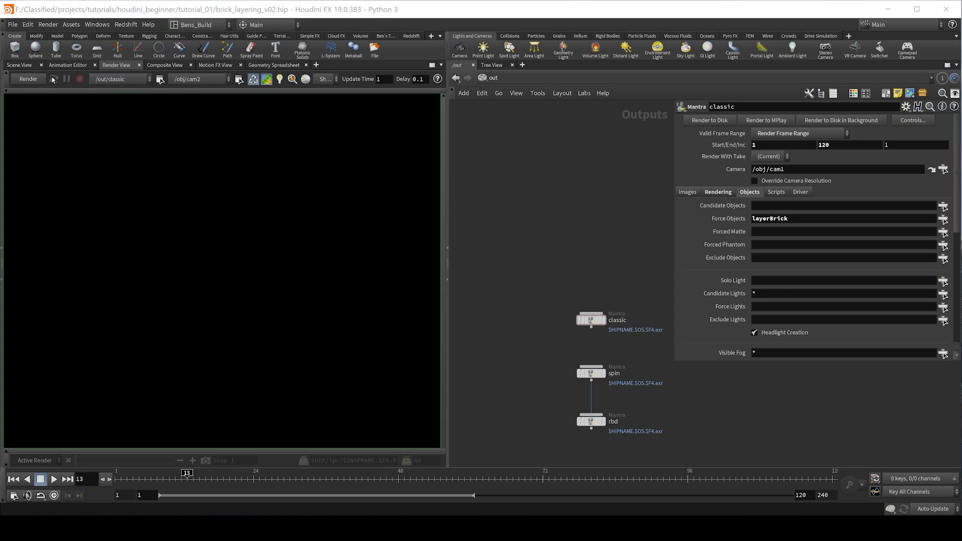
left_click(29, 79)
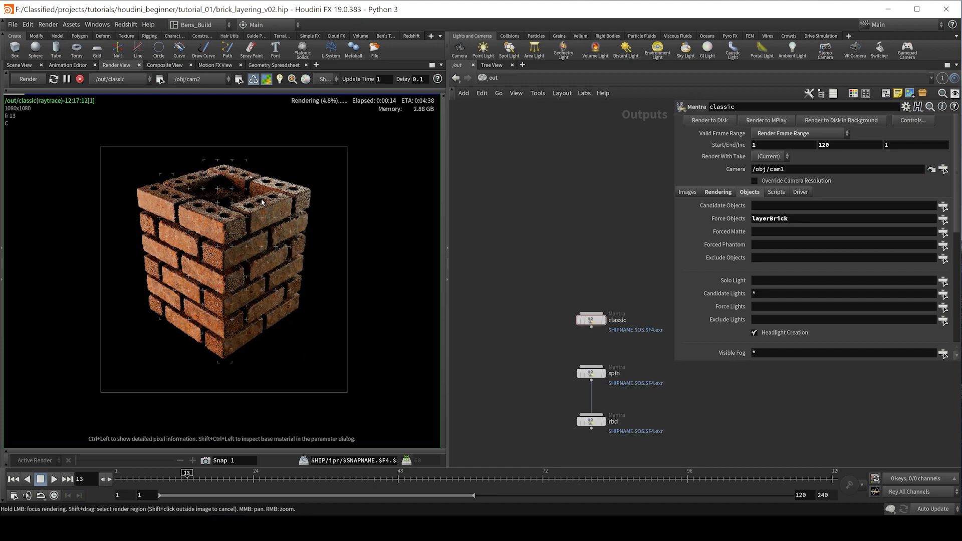
middle_click_drag(278, 217, 298, 232)
right_click_drag(297, 232, 228, 292)
middle_click_drag(229, 290, 227, 281)
scroll(226, 281, "down", 1)
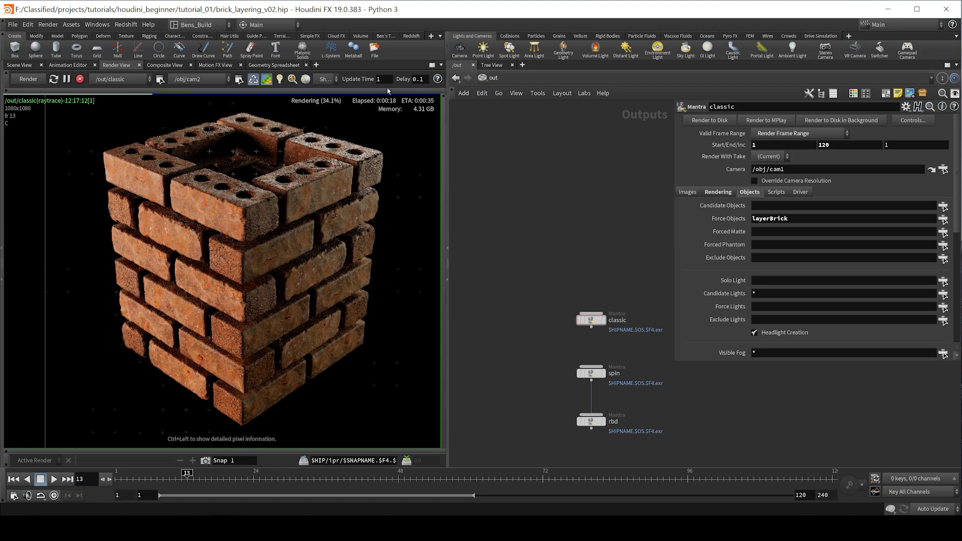